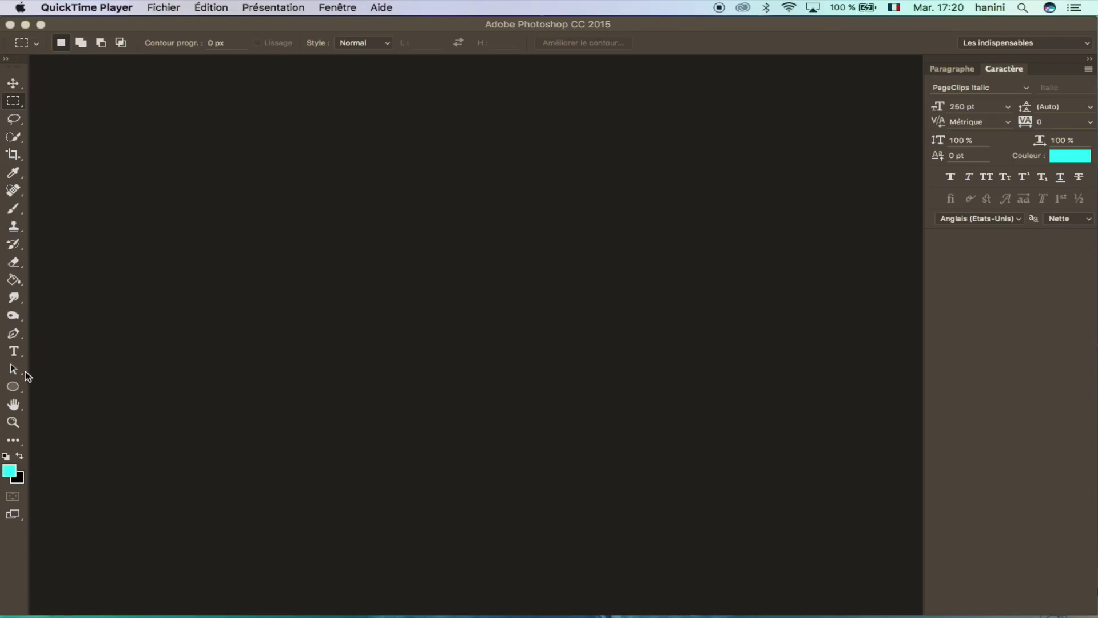
Bring the Photoshop window to the front, ready for text work
left_click(15, 353)
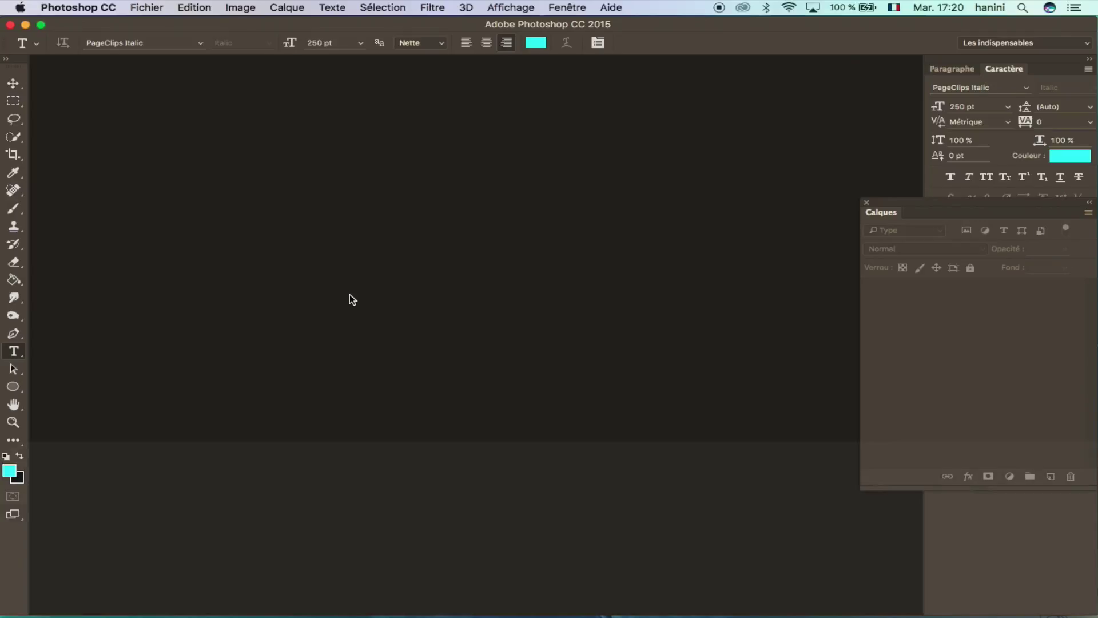
Create a 1920×1080 document, fill it white, and start a text line on the left
key("ctrl+n")
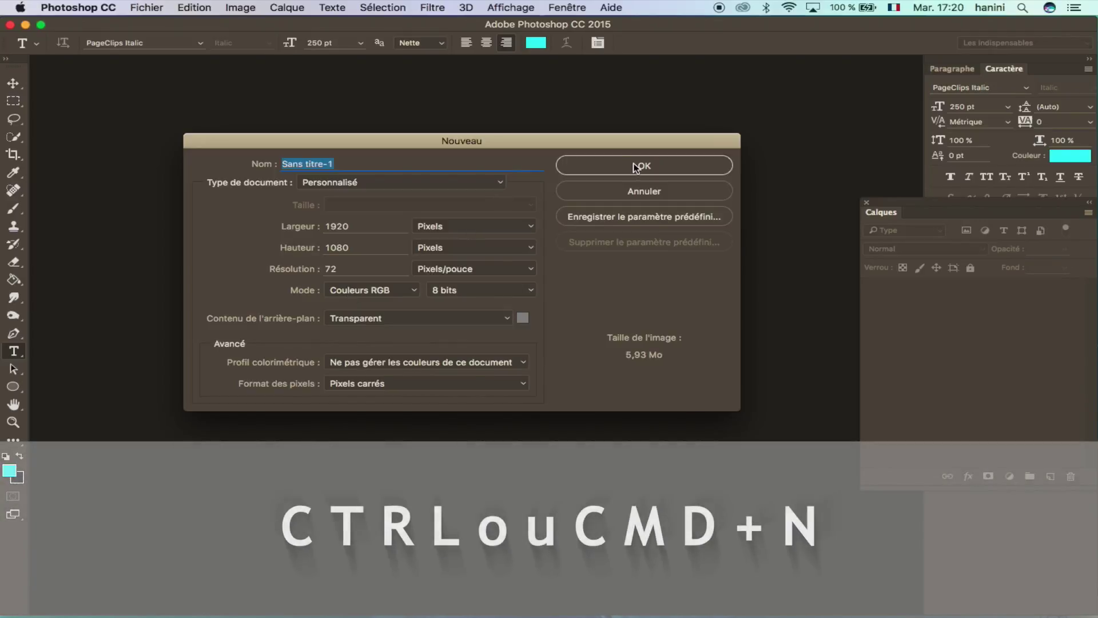
left_click(646, 166)
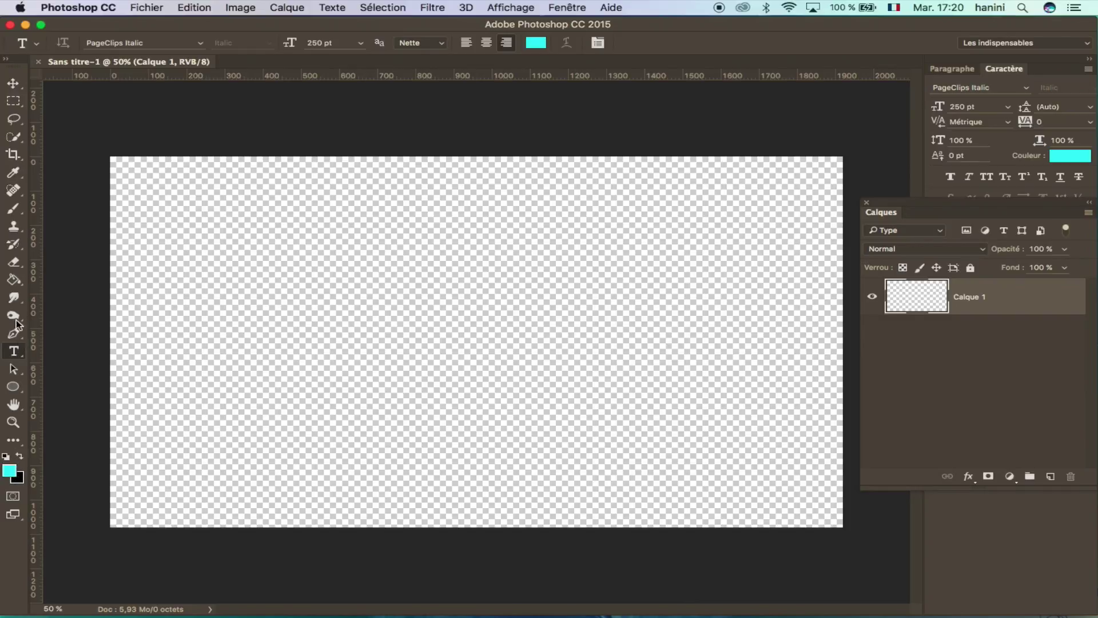
left_click(5, 457)
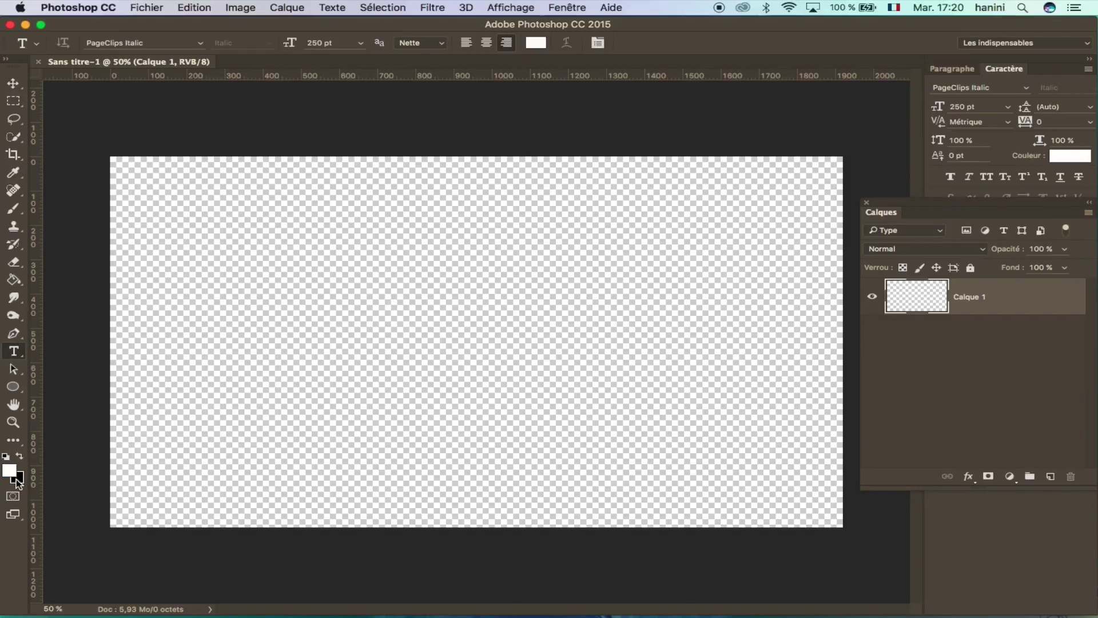
left_click(14, 282)
left_click(534, 293)
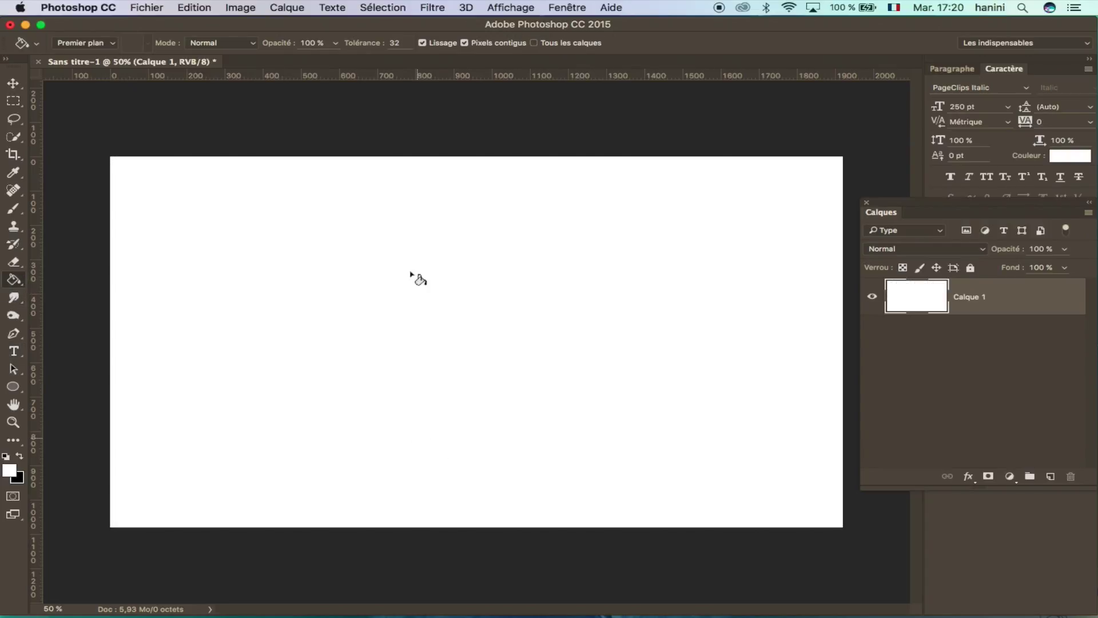
left_click(13, 351)
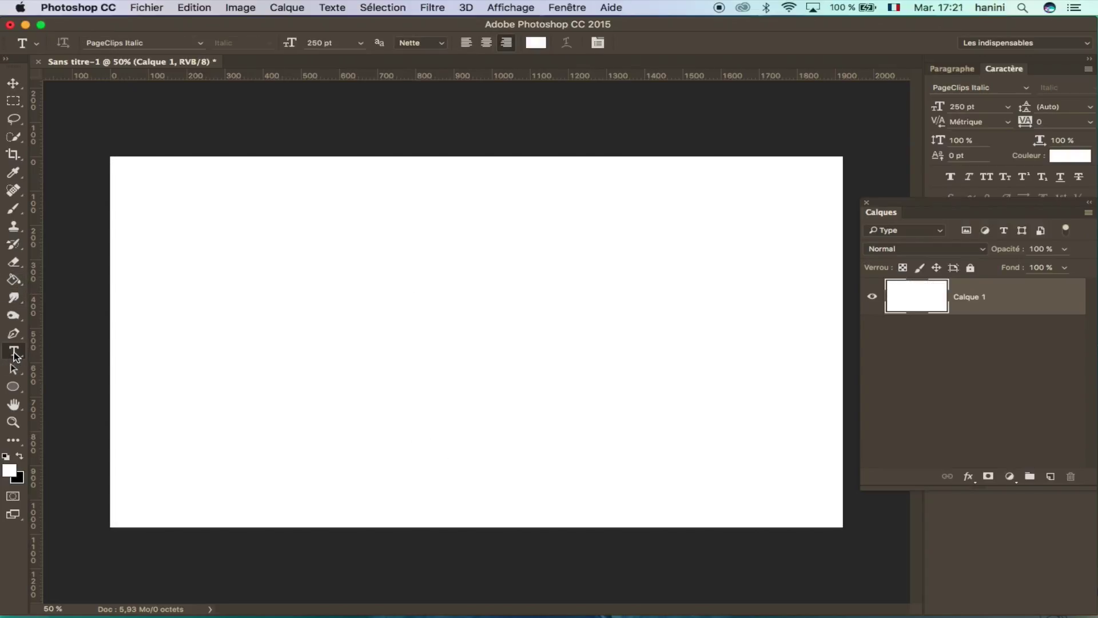
left_click(328, 302)
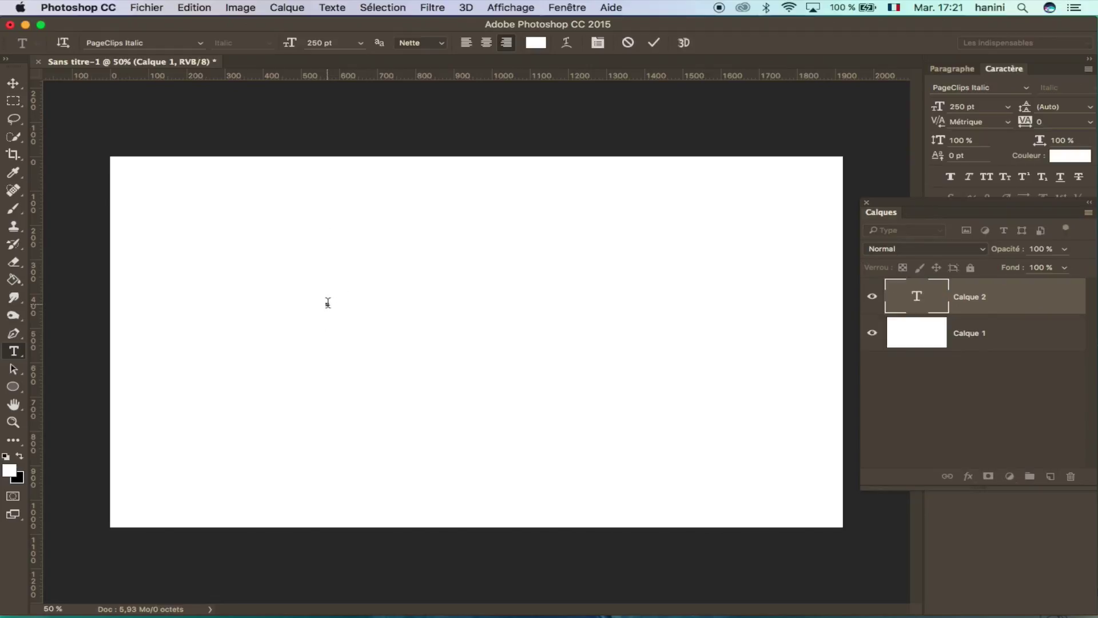
Type SHOW at the canvas's left edge and colour it dark grey-green #33382e
type("PS")
double_click(917, 296)
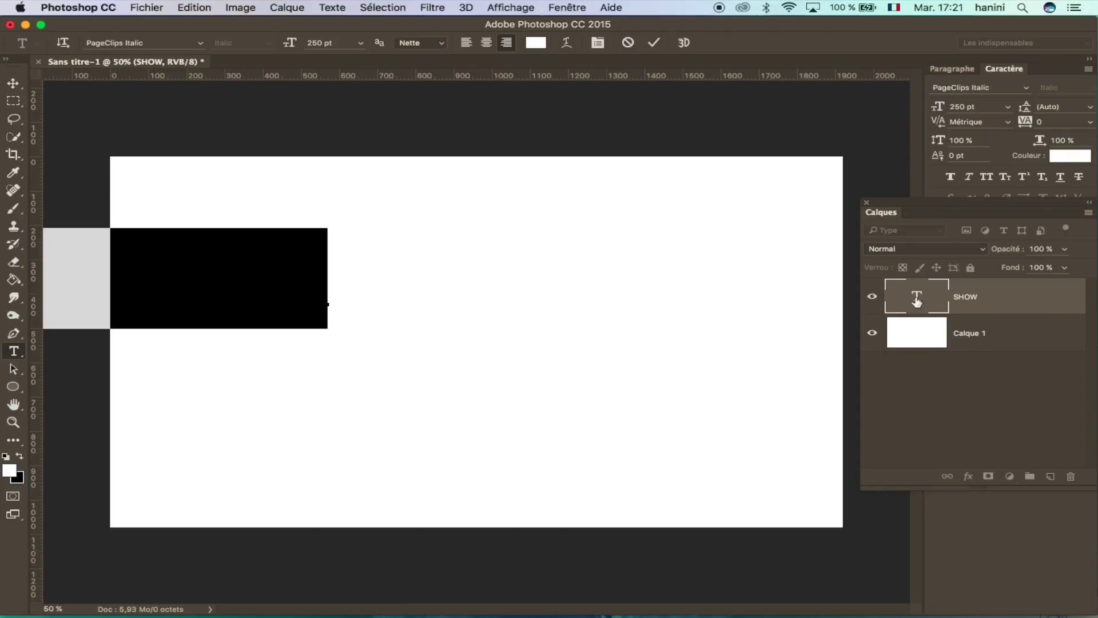
left_click(535, 44)
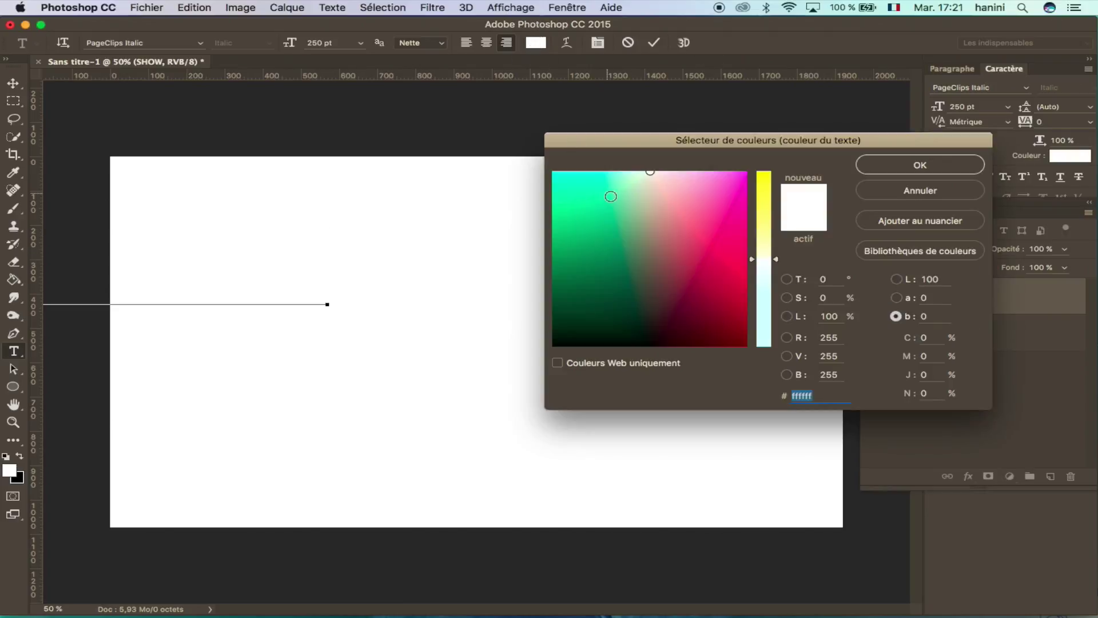
left_click_drag(645, 199, 645, 298)
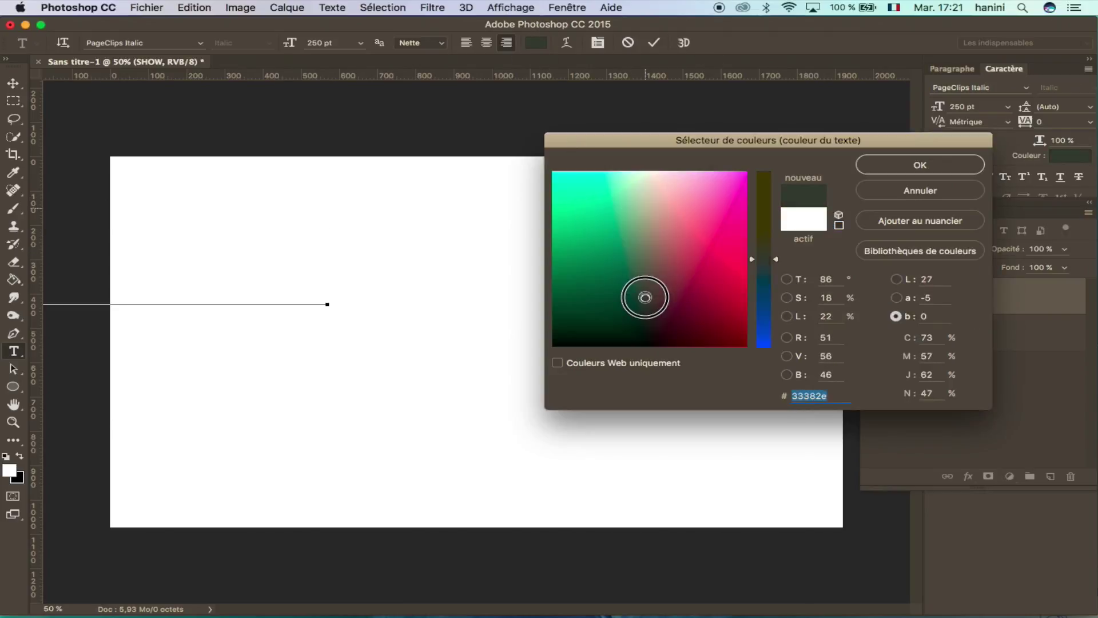
left_click(923, 166)
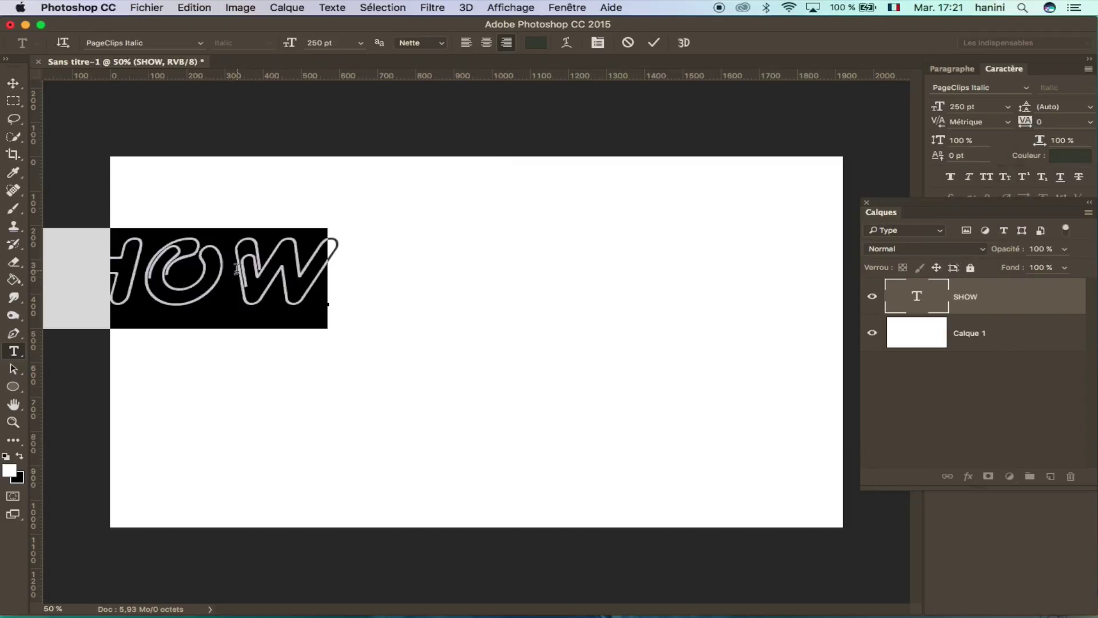
left_click(233, 276)
Remove the stray R, then move the SHOW text to the canvas centre, slightly higher
type("R")
key("BackSpace")
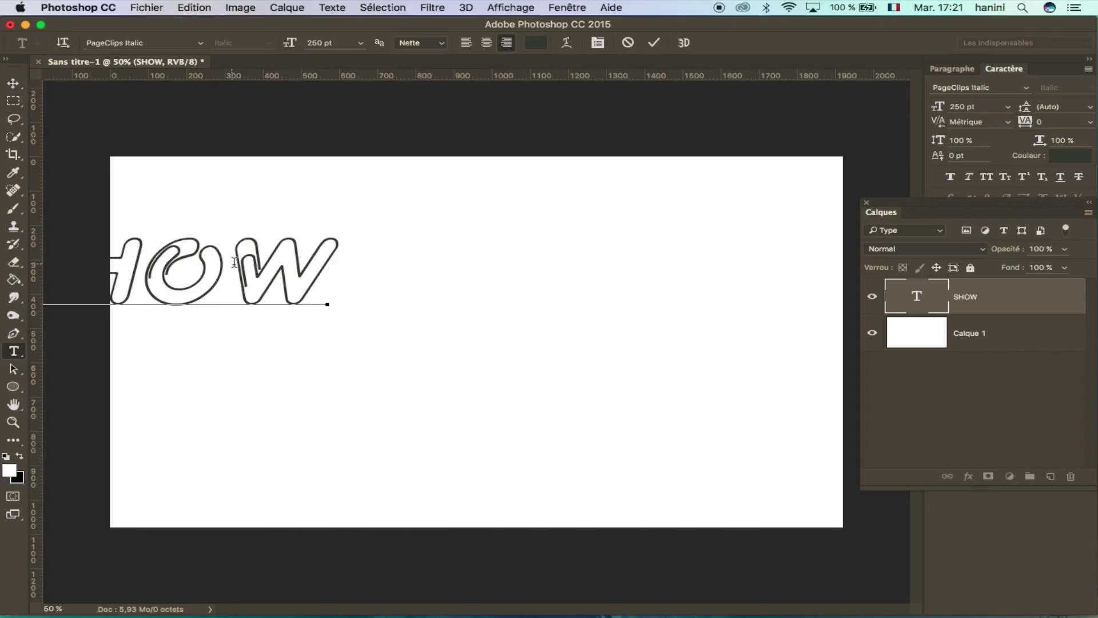
mouse_move(393, 375)
left_mouse_down()
mouse_move(692, 446)
mouse_move(598, 449)
left_mouse_up()
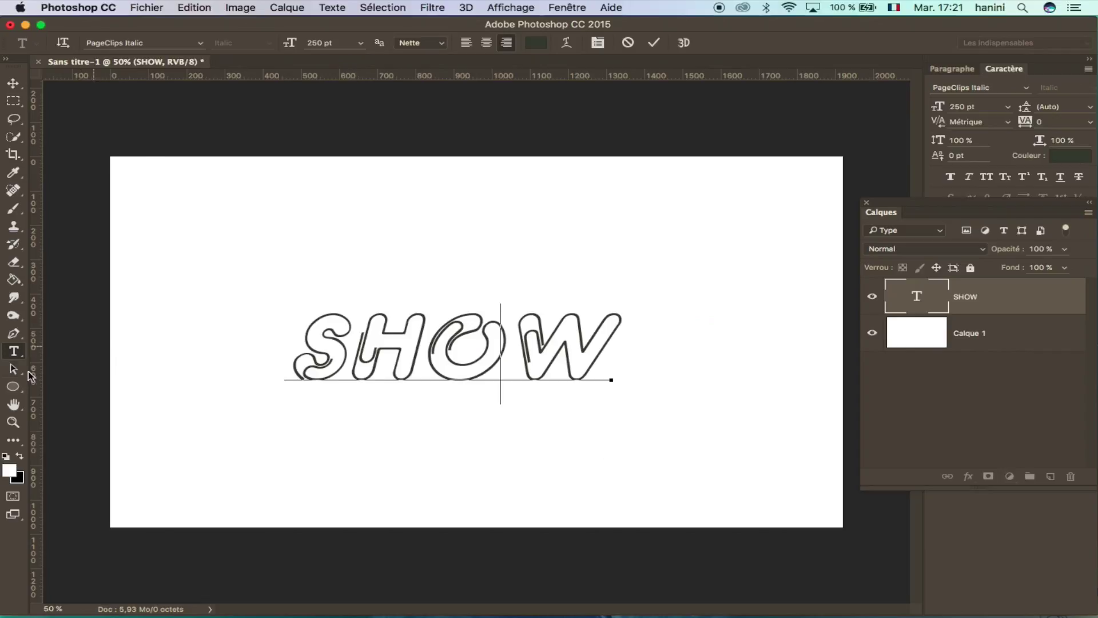
left_click(14, 83)
mouse_move(480, 322)
left_mouse_down()
mouse_move(484, 283)
mouse_move(499, 310)
left_mouse_up()
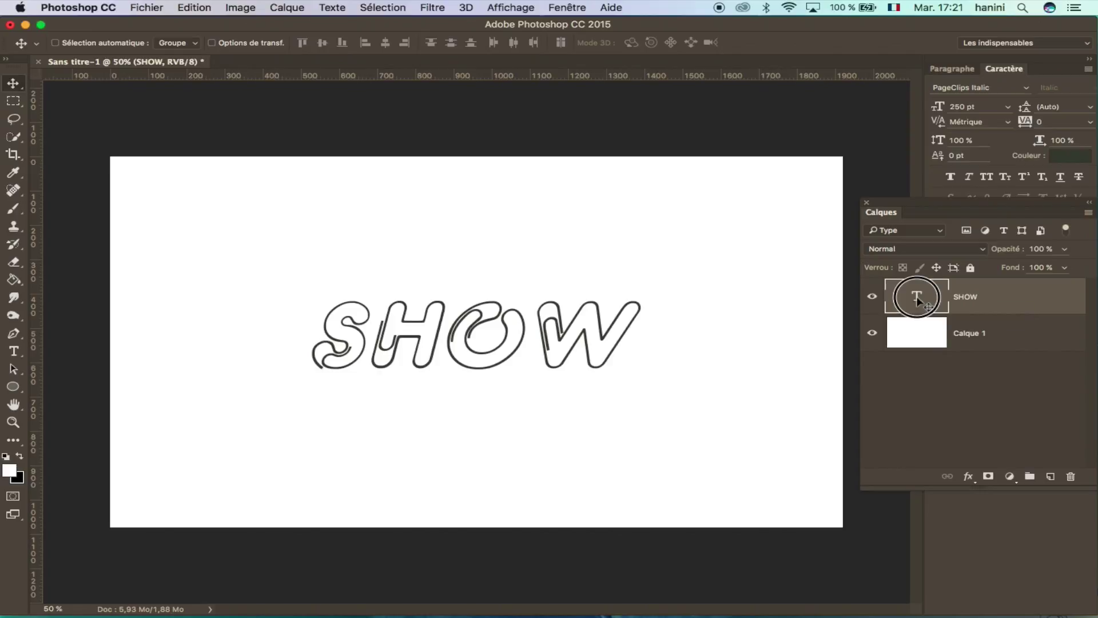
double_click(916, 298)
left_click(161, 44)
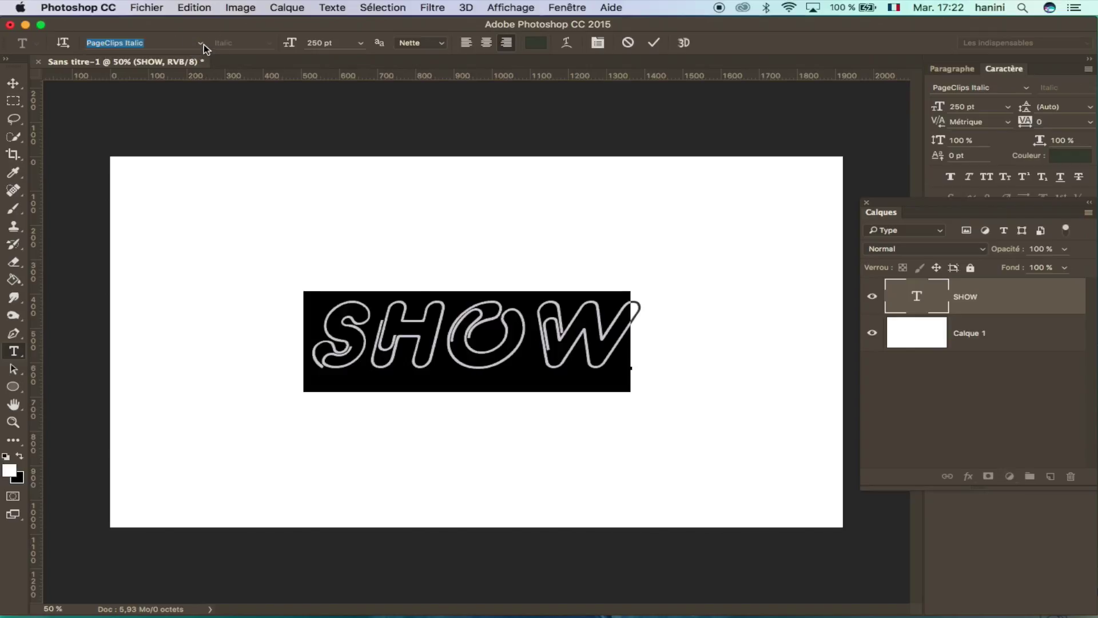
Set SHOW in Orbitron Black, then preview Oswald weights up to Oswald Demi-Bold
left_click(200, 43)
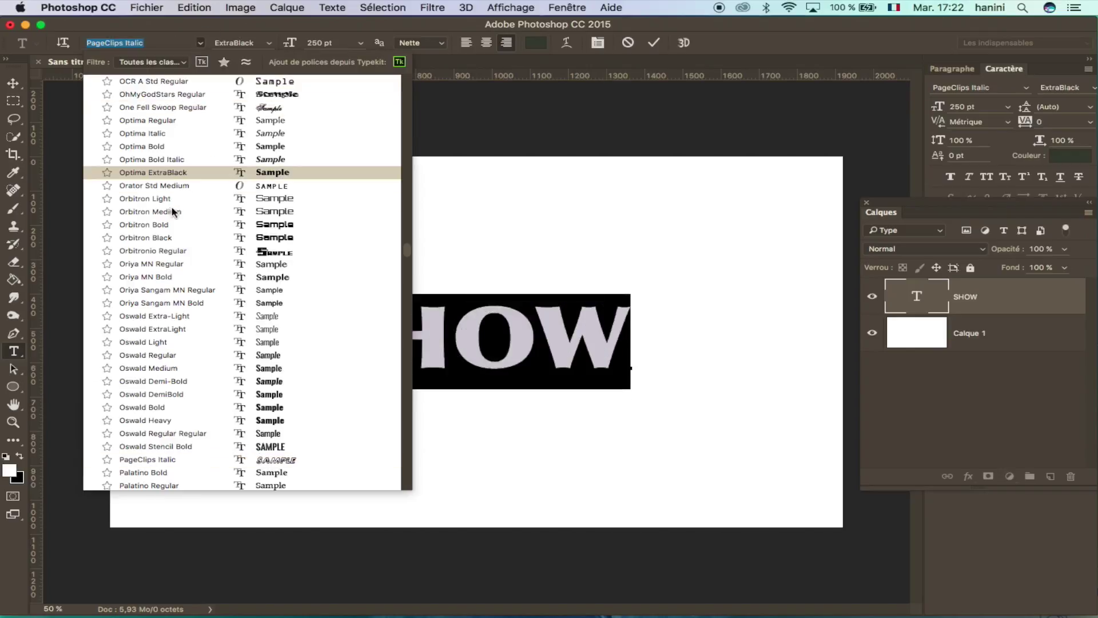
left_click(177, 240)
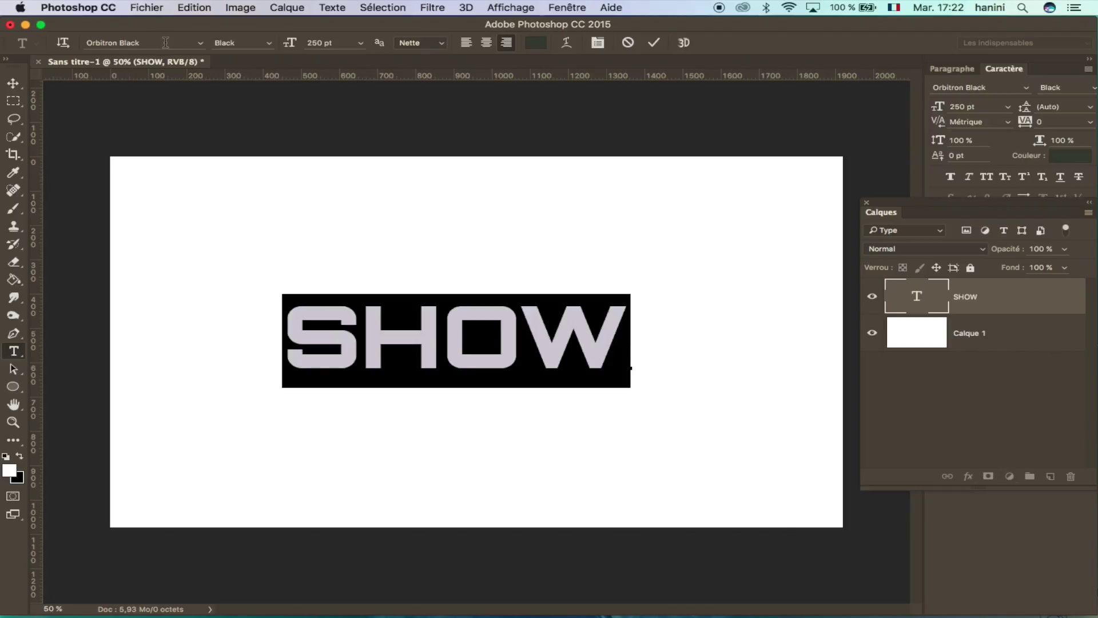
left_click(203, 43)
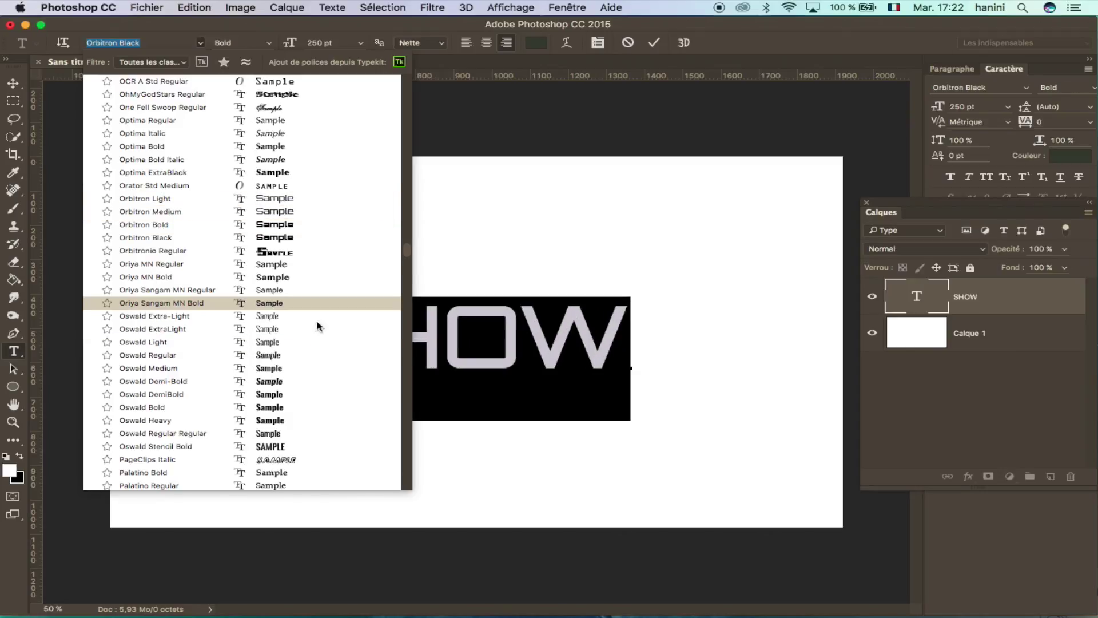
key("Up")
key("Up")
key("Up")
key("Down")
key("Down")
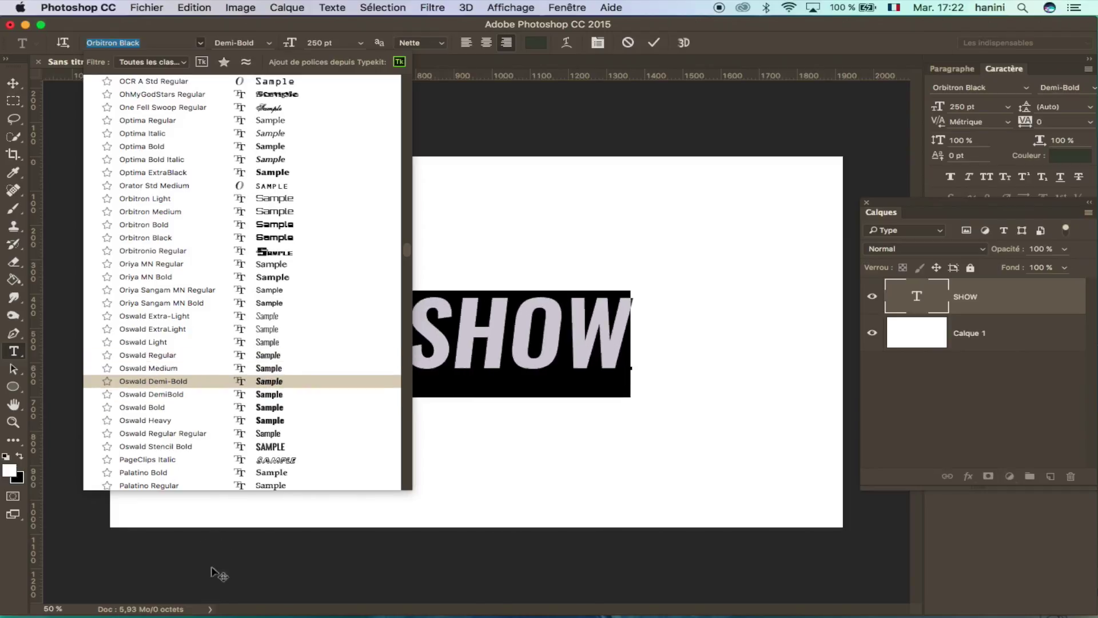
mouse_move(184, 568)
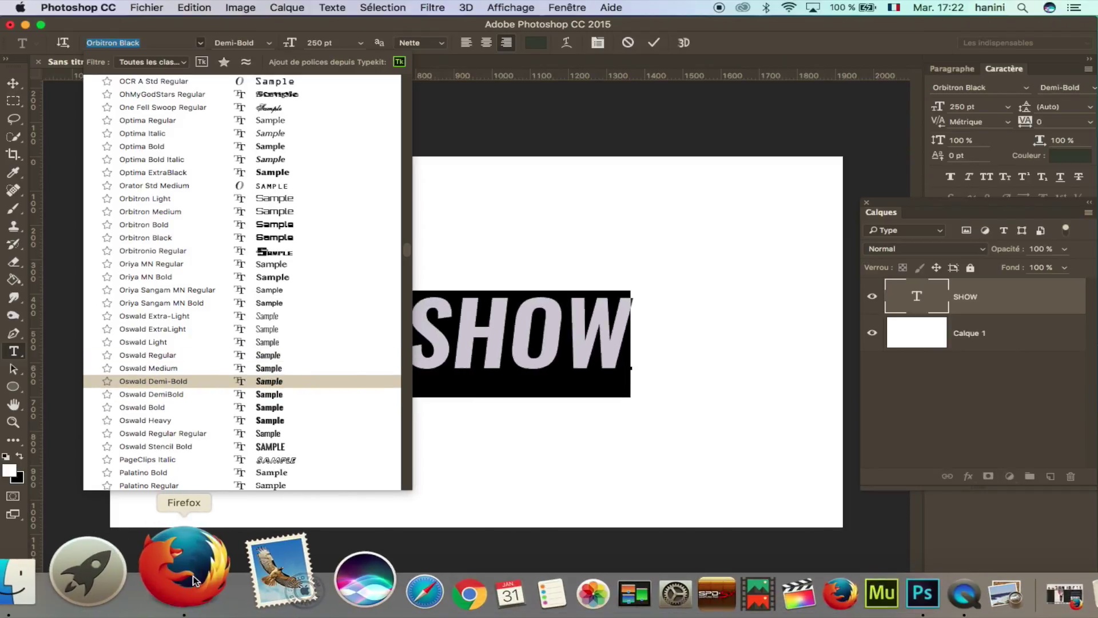
left_click(195, 581)
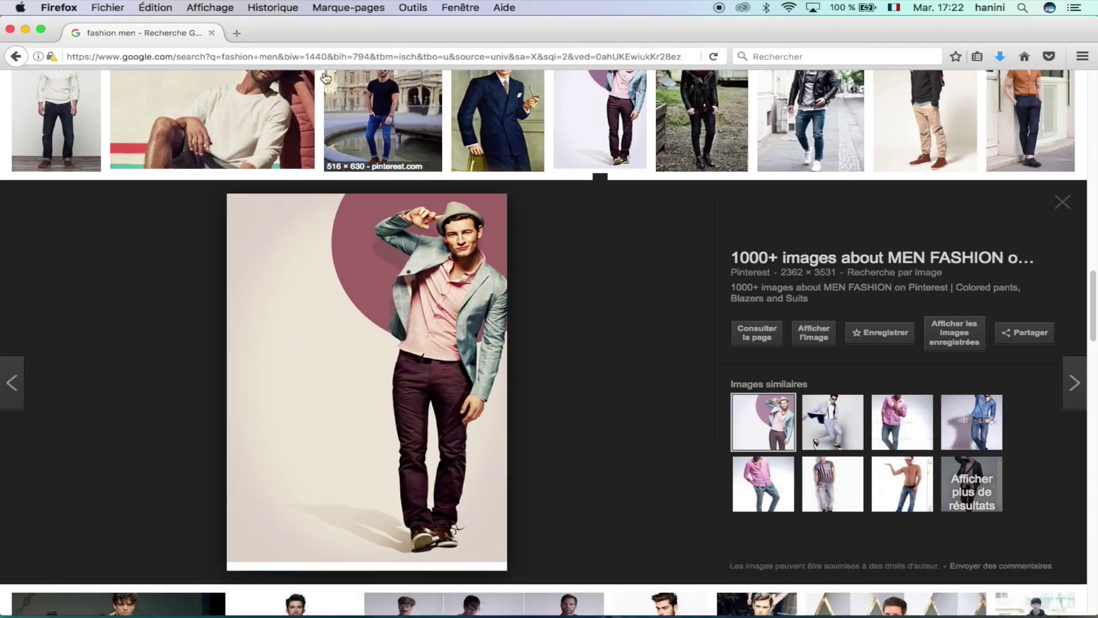
Search Google for "da font" in a new tab and open the DaFont website
left_click(237, 34)
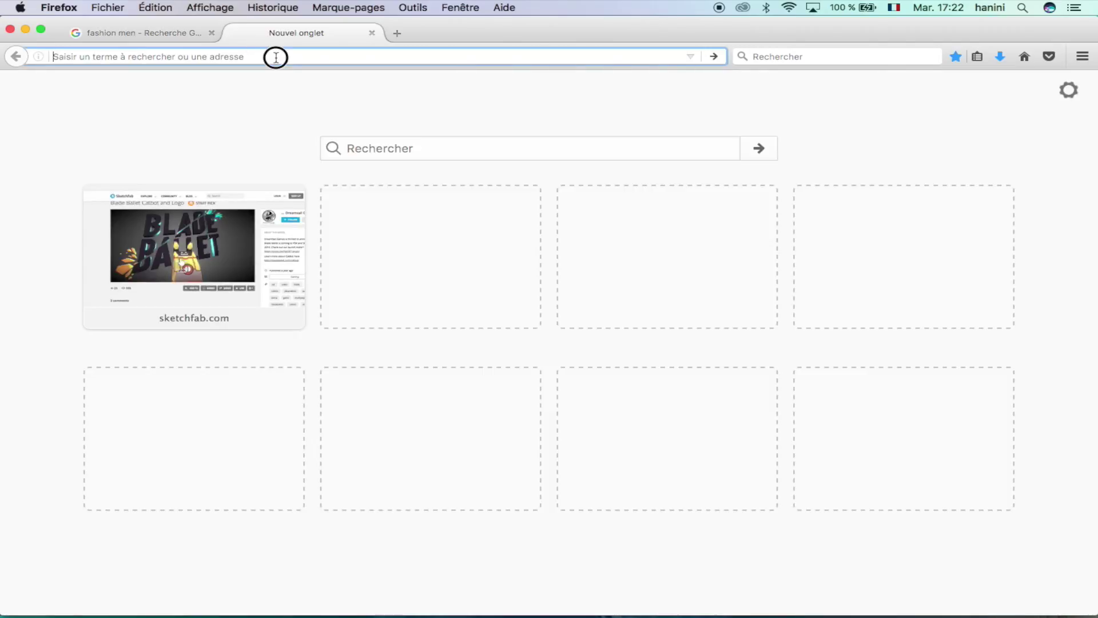
type("google.com")
key("Return")
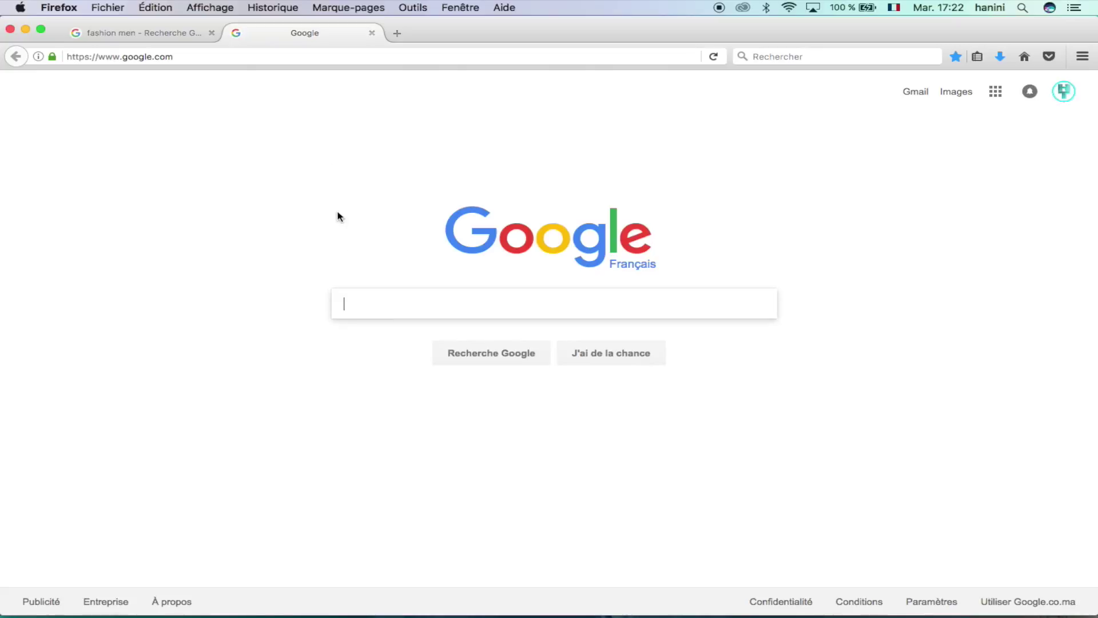
type("da font")
key("Return")
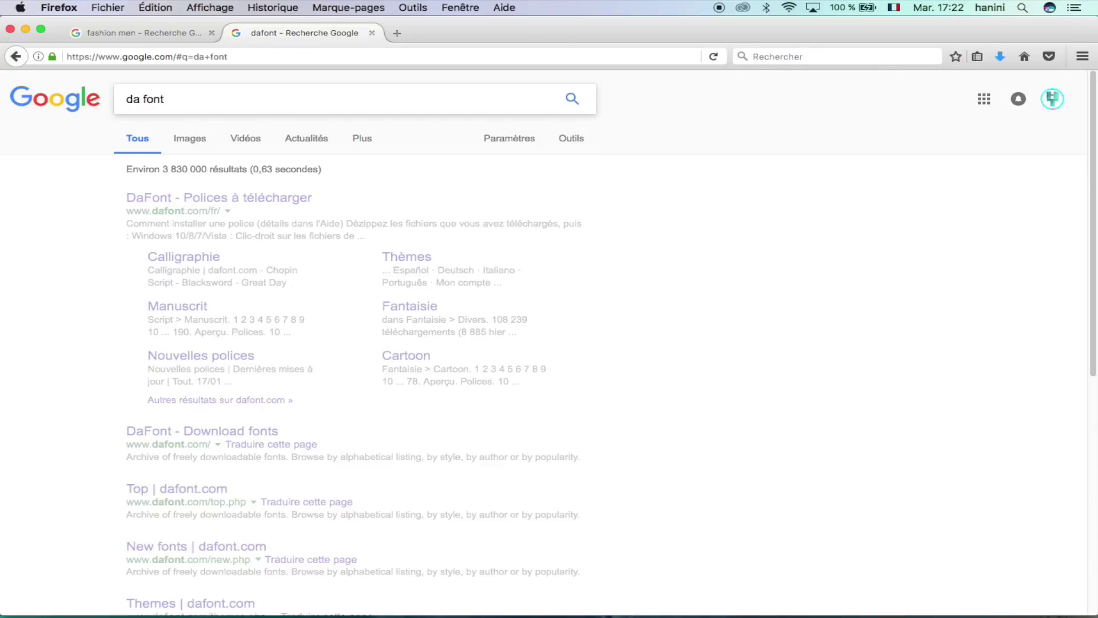
left_click(226, 201)
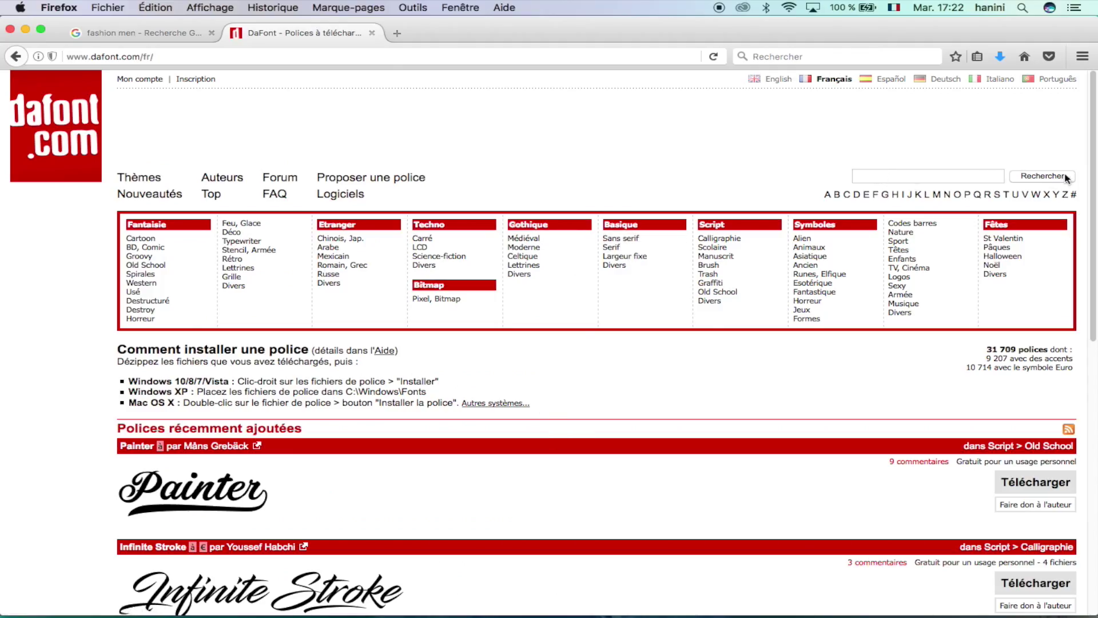
Download the Painter font archive from DaFont and open it from Downloads
left_click_drag(1088, 129, 1090, 280)
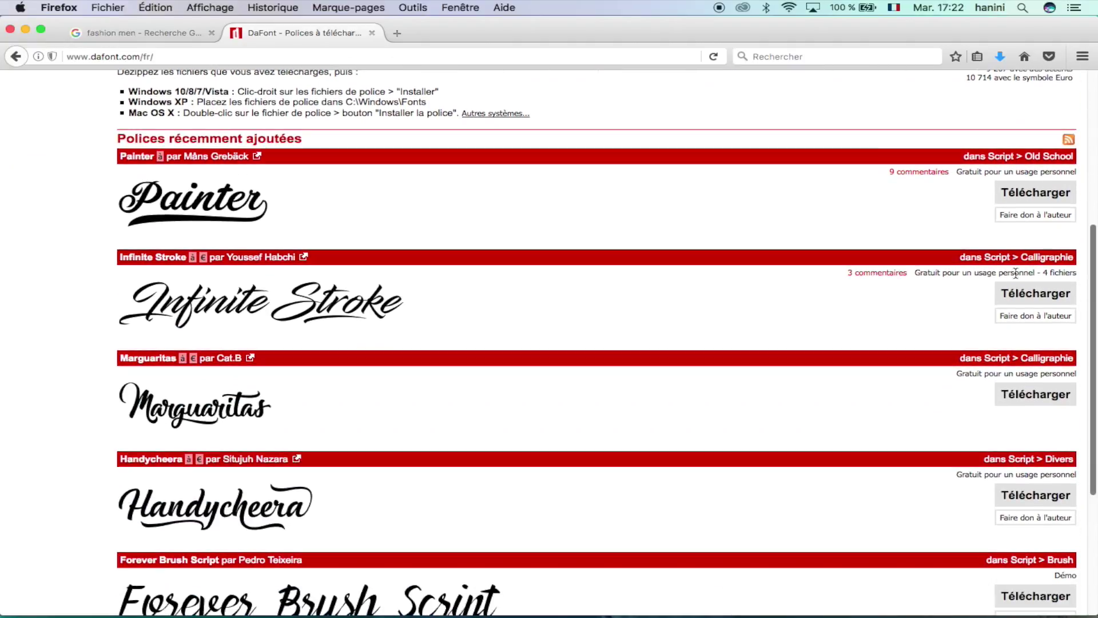
left_click(1059, 190)
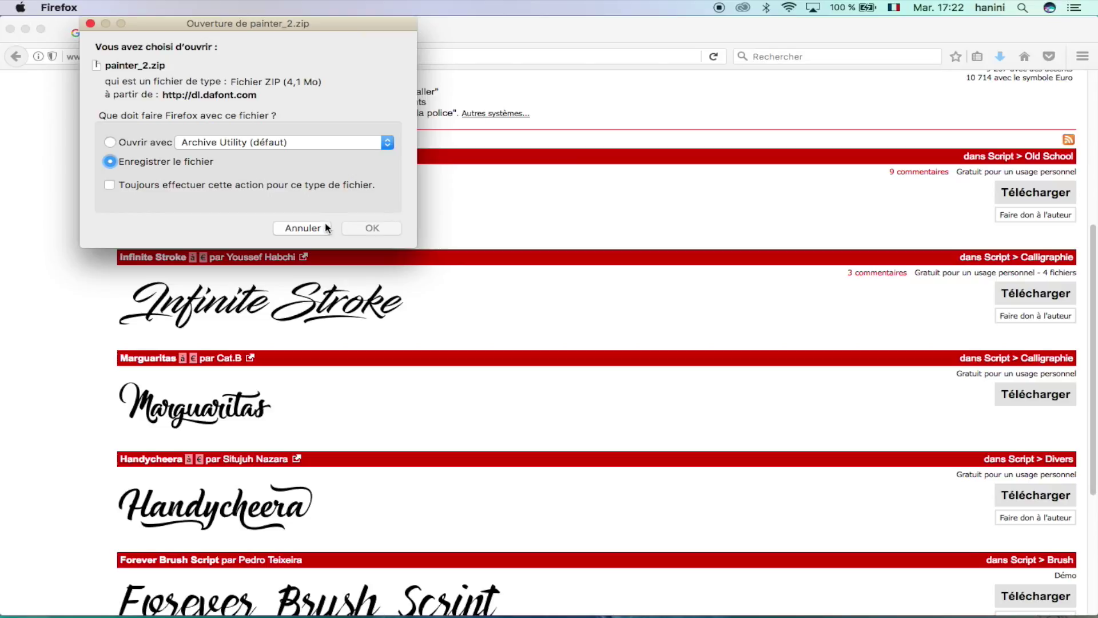
left_click(372, 228)
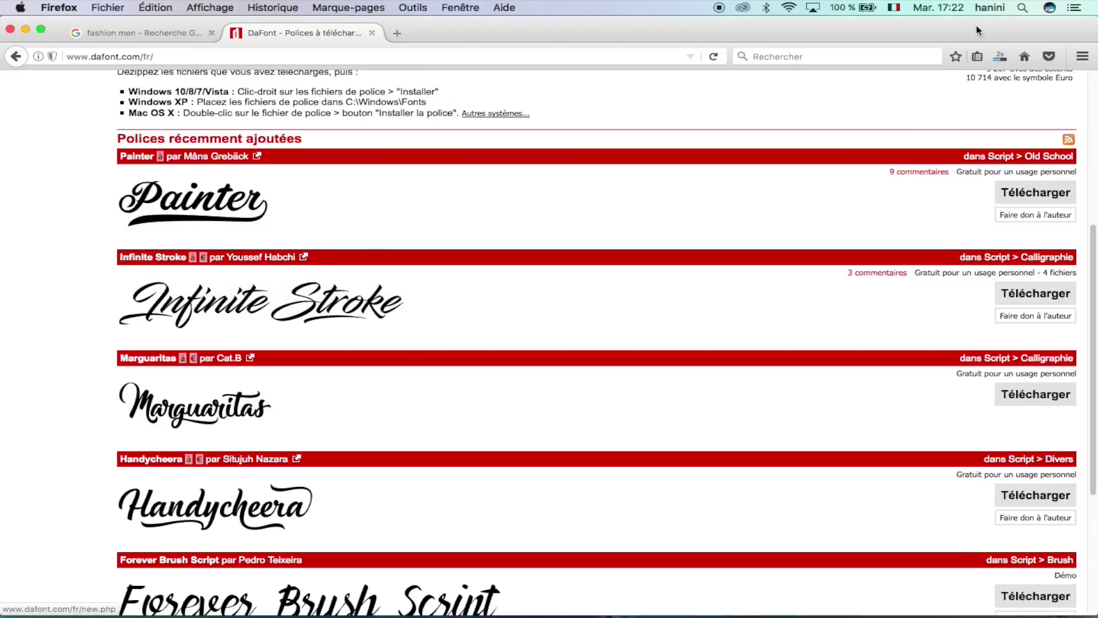
left_click(1005, 57)
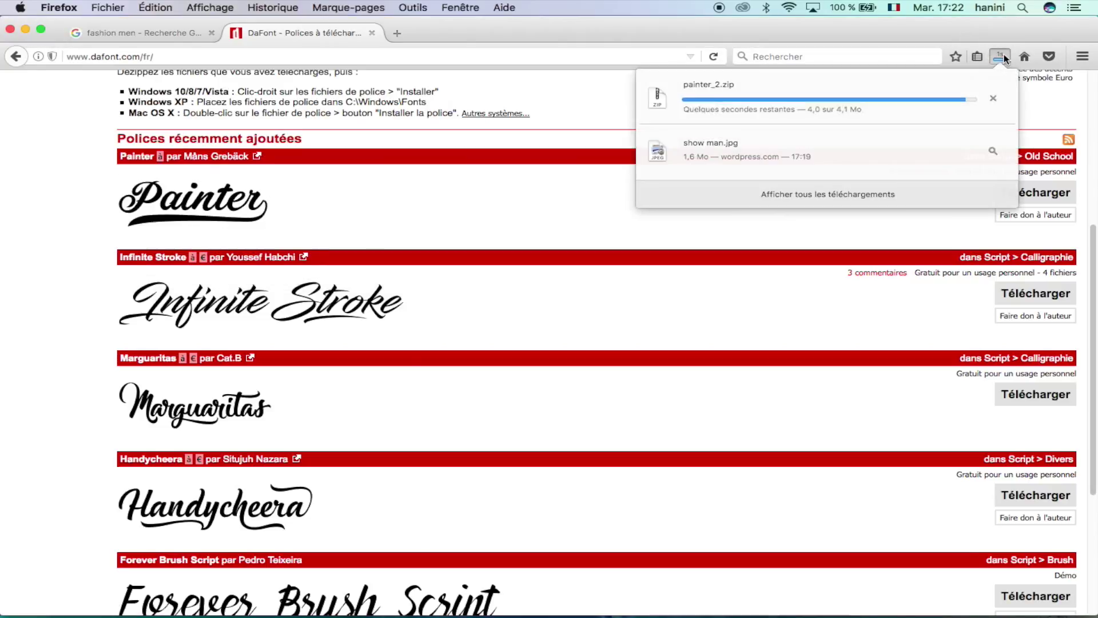
left_click(862, 101)
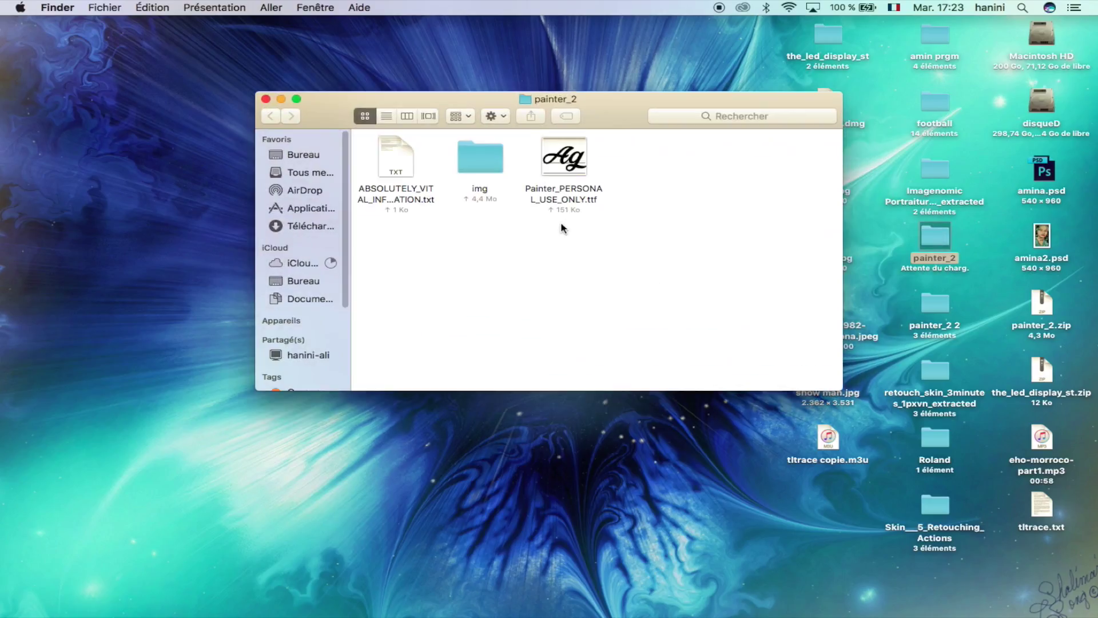
Install the Painter_PERSONAL_USE_ONLY .ttf font through Font Book, then close Font Book
double_click(565, 164)
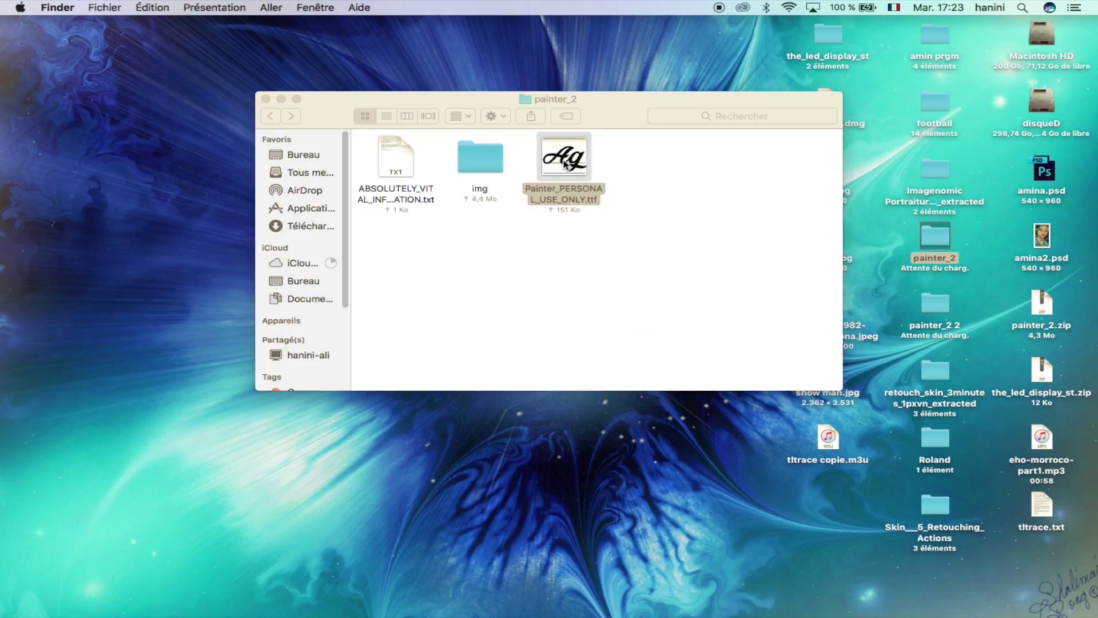
left_click(551, 565)
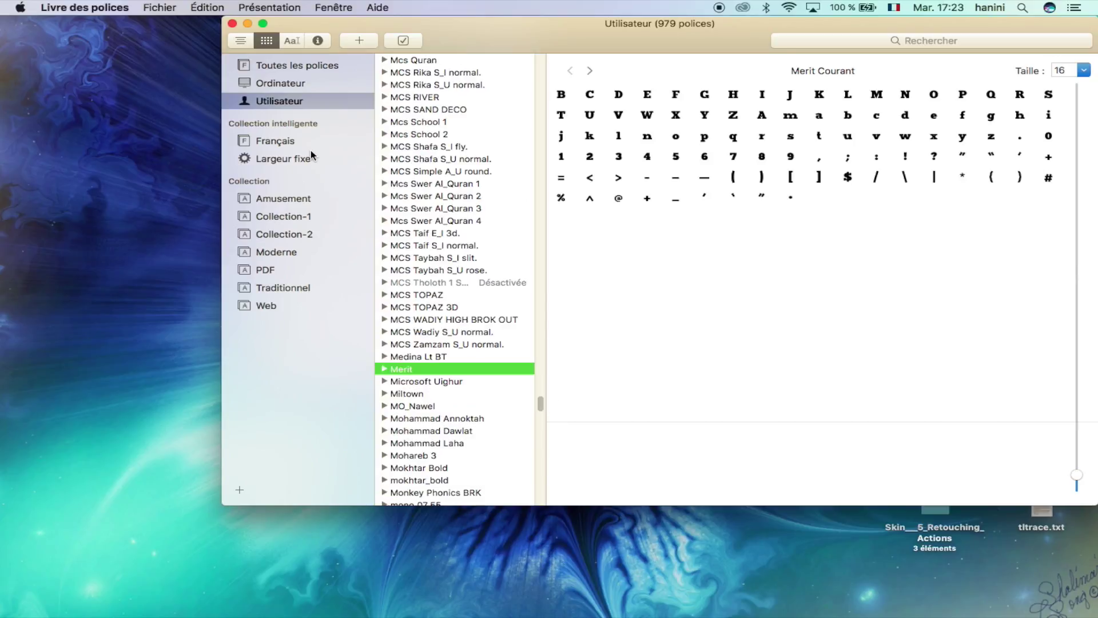
left_click(232, 23)
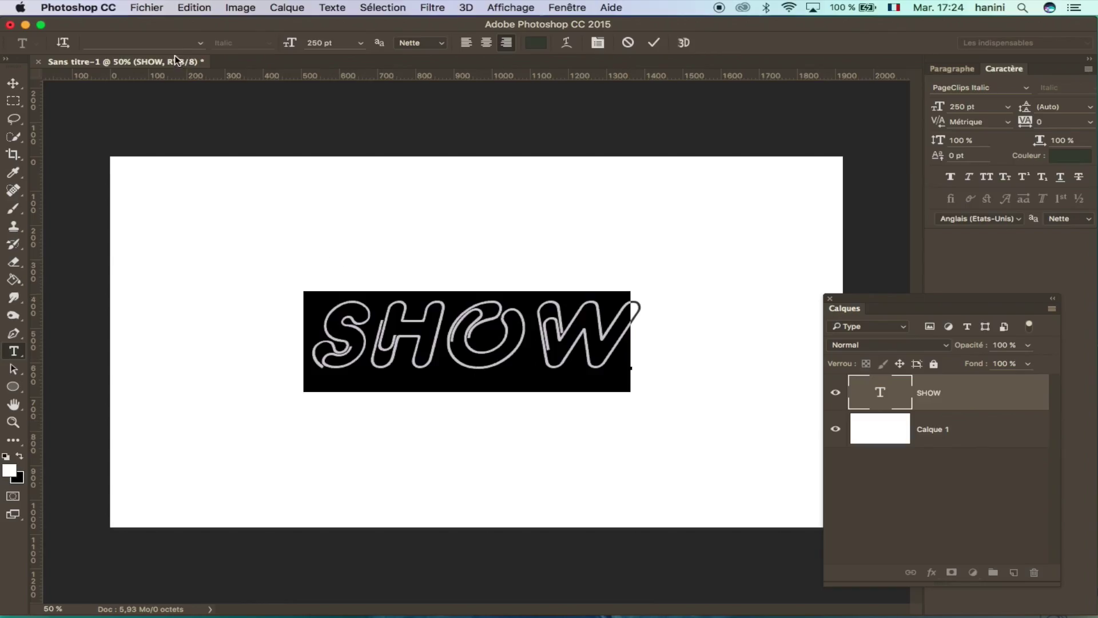
Scrub the SHOW font size up to 325 pt and commit the edit
left_click(467, 341)
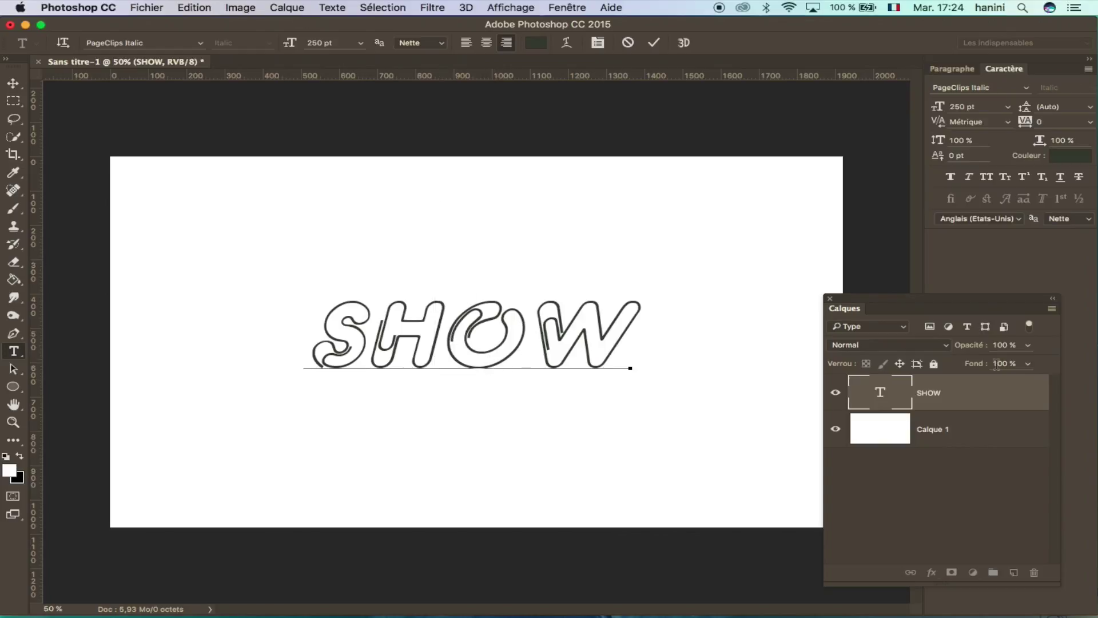
double_click(876, 399)
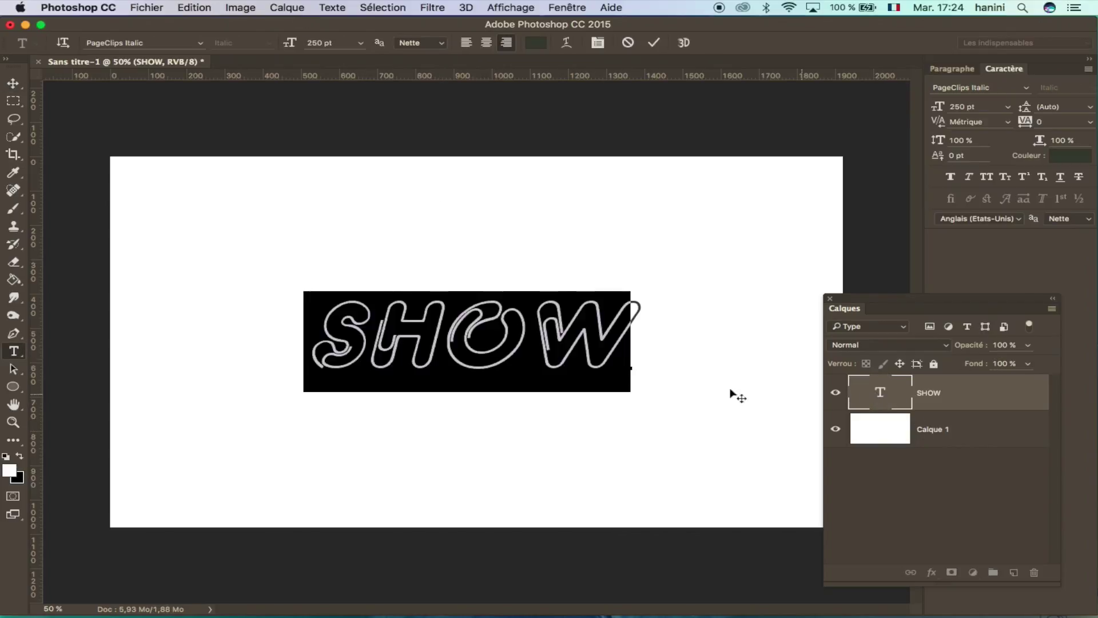
left_click_drag(293, 47, 350, 49)
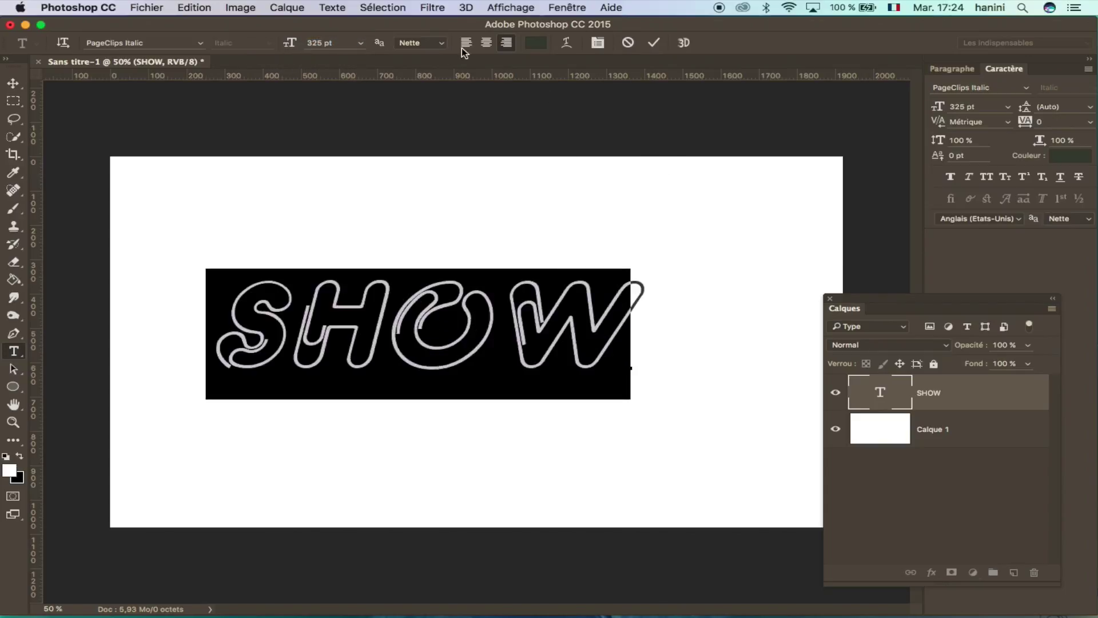
left_click(507, 319)
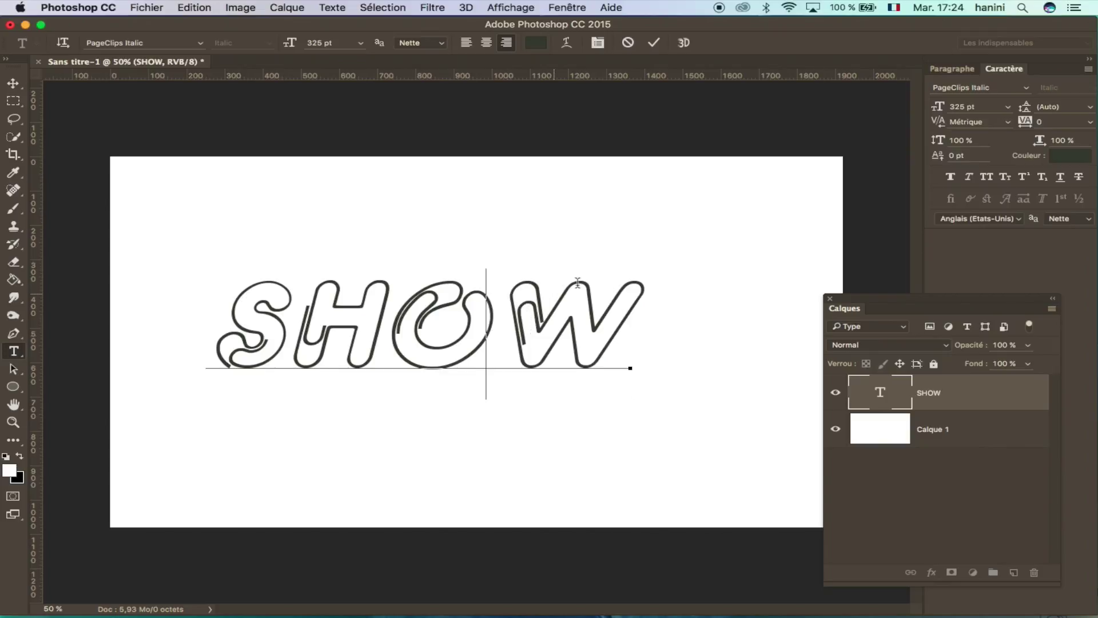
left_click(383, 7)
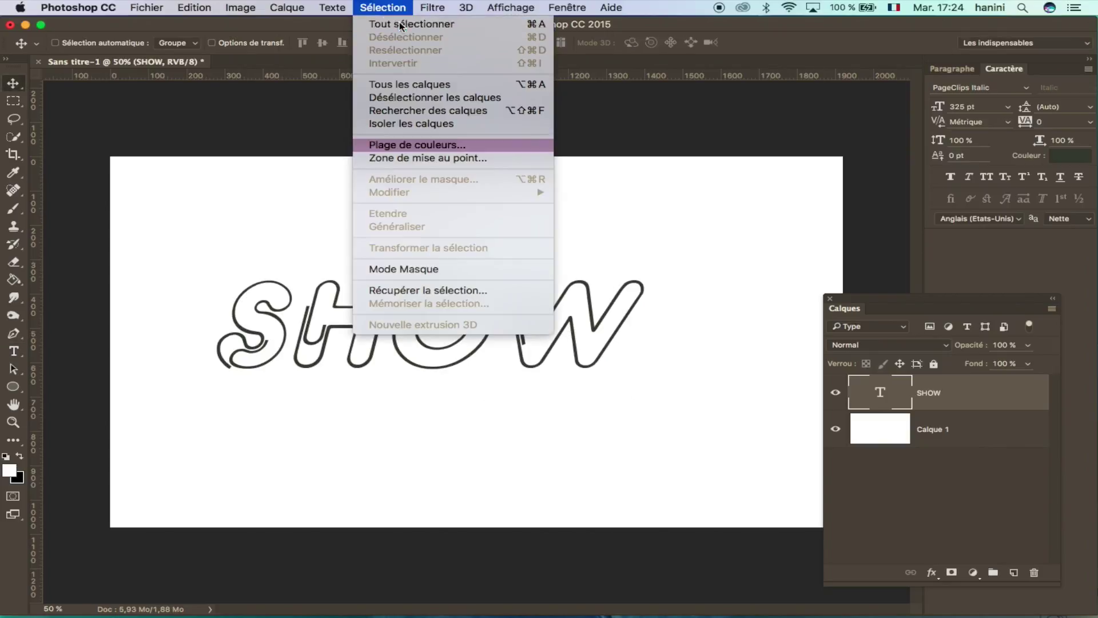
Select the whole canvas and align SHOW to its horizontal and vertical centres
left_click(378, 23)
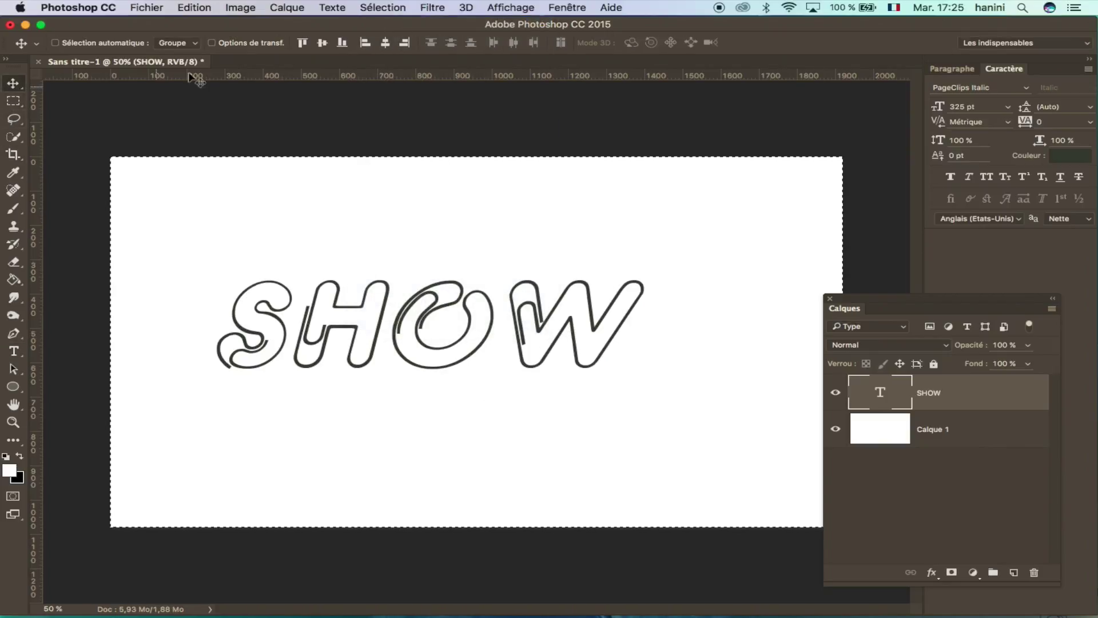
left_click(12, 139)
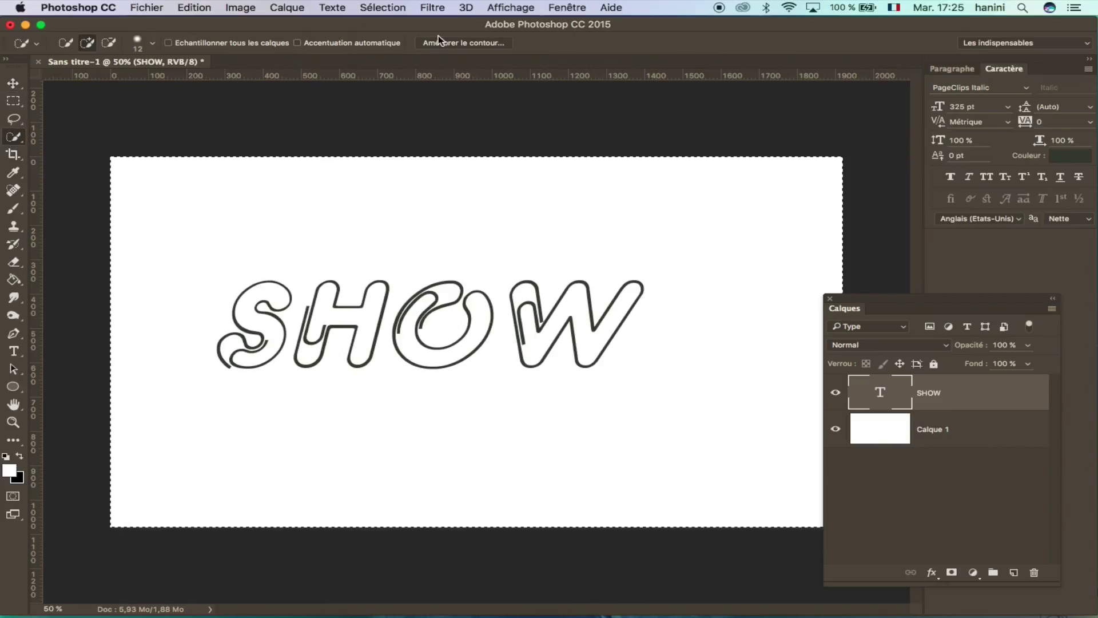
left_click(17, 87)
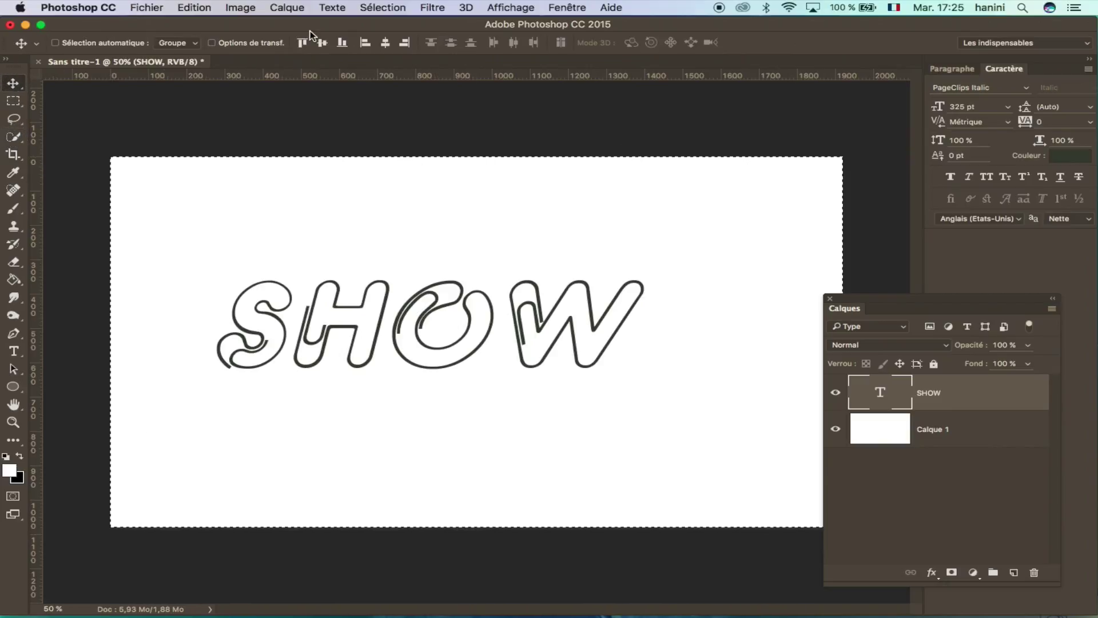
left_click(384, 47)
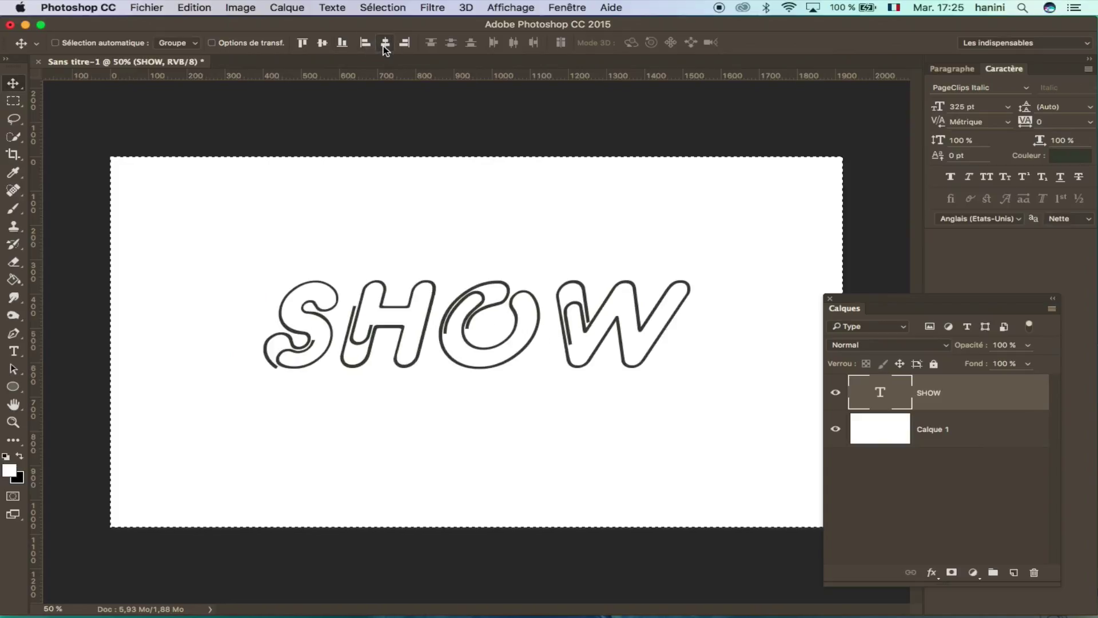
left_click(322, 45)
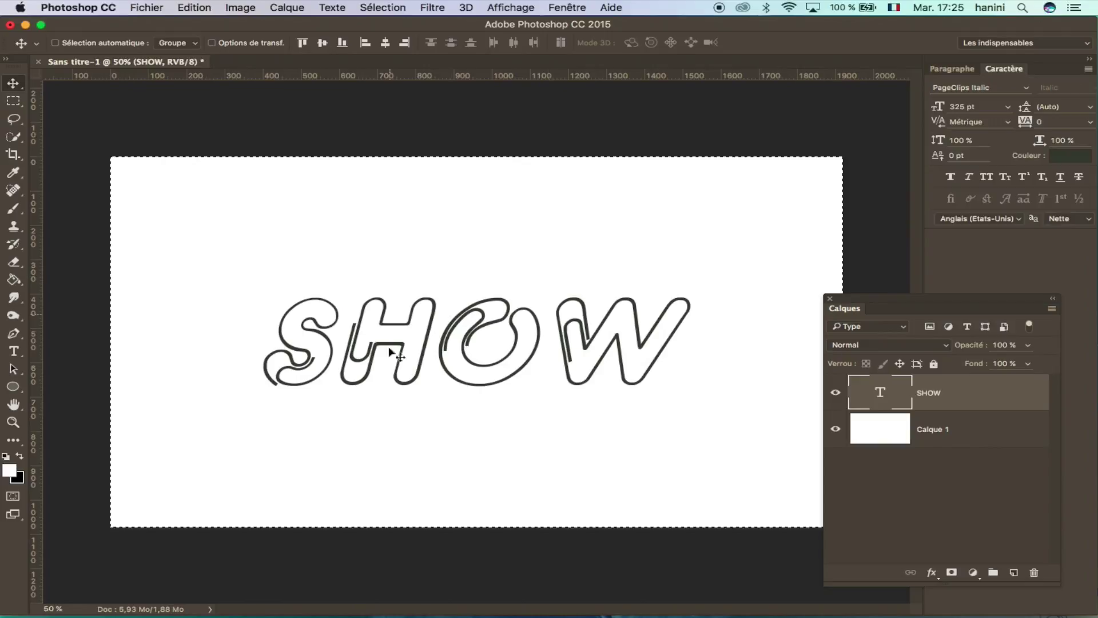
key("t")
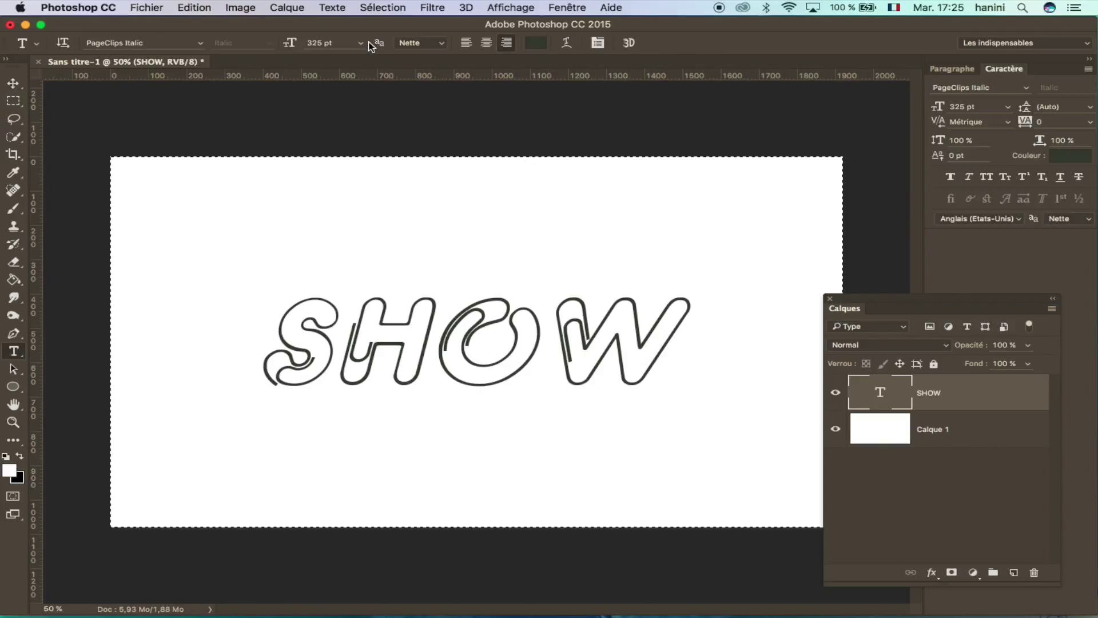
left_click(567, 44)
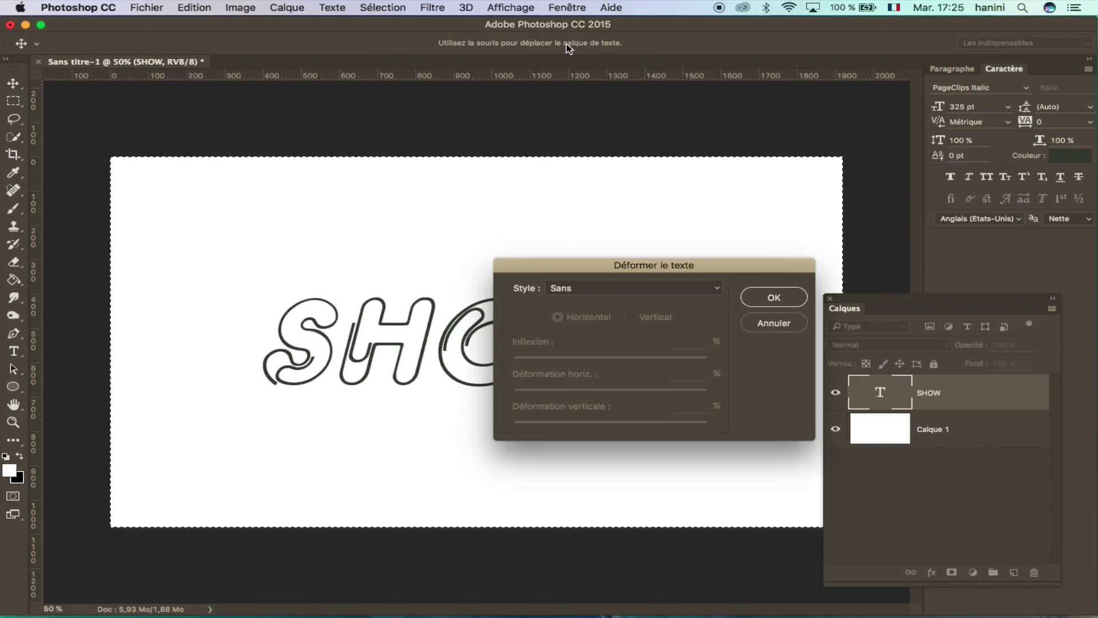
left_click(653, 287)
left_click(589, 307)
left_click_drag(674, 259, 565, 406)
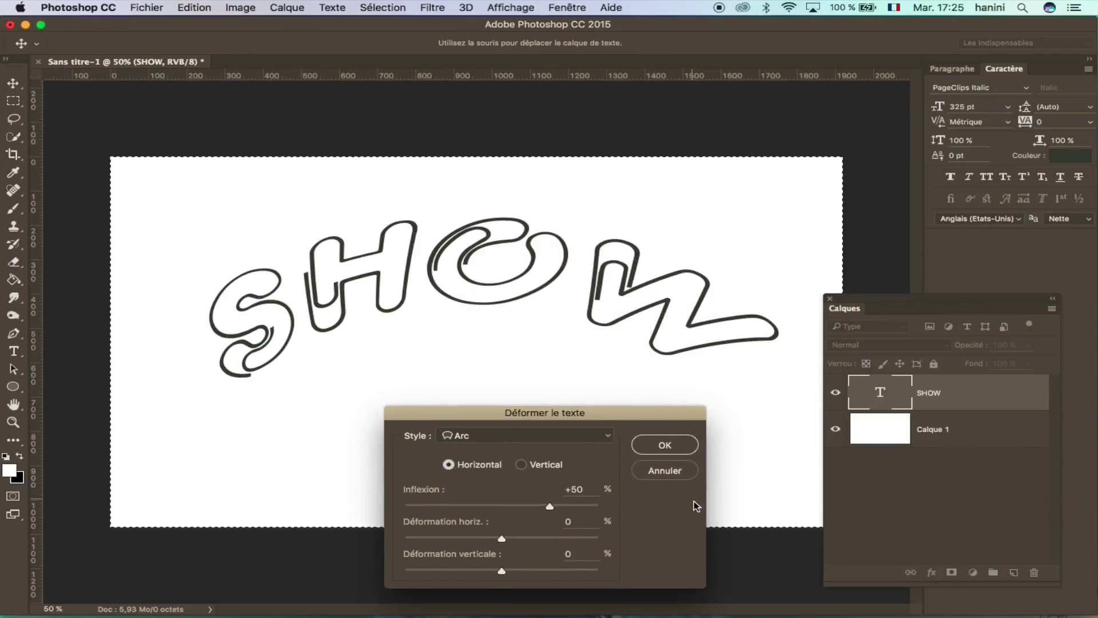
left_click(665, 471)
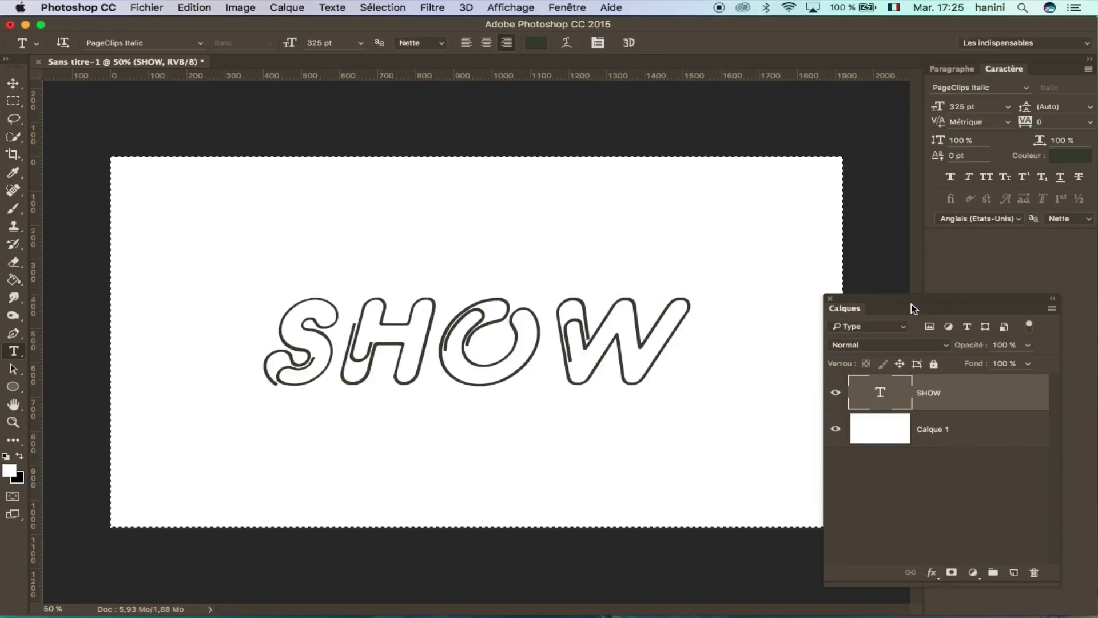
mouse_move(909, 305)
left_mouse_down()
mouse_move(964, 238)
mouse_move(905, 252)
left_mouse_up()
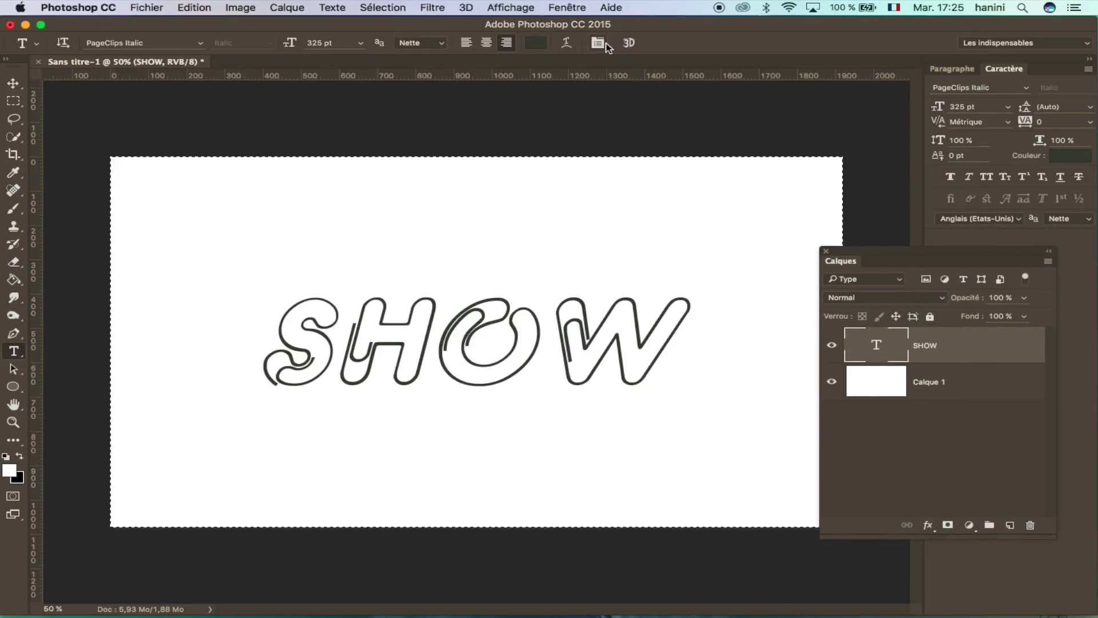
left_click_drag(900, 254, 900, 253)
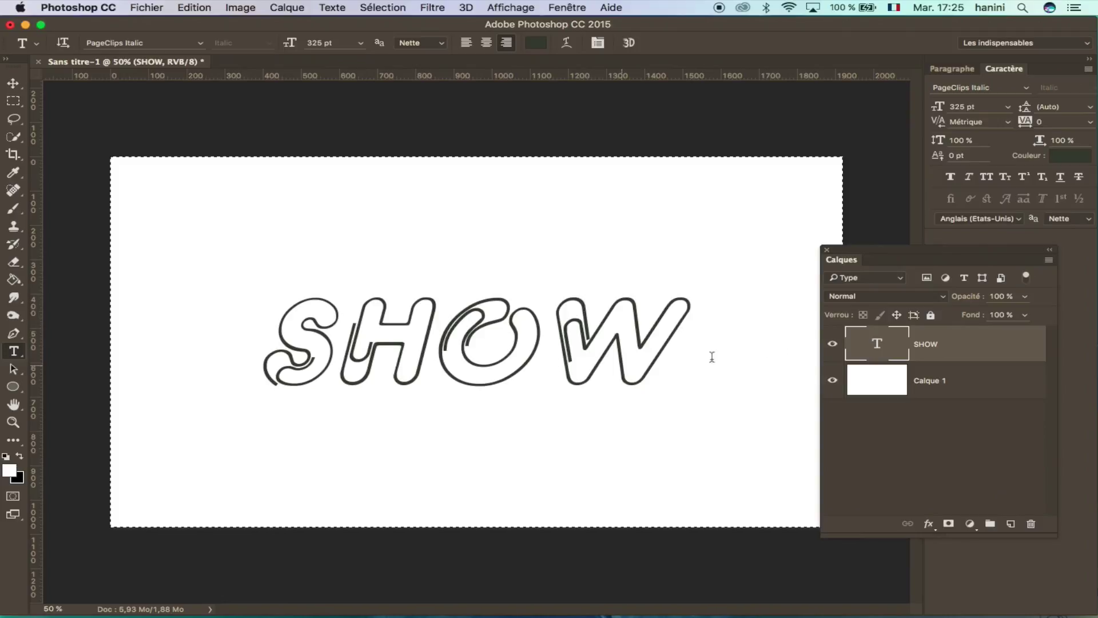
Switch SHOW to PhrasticExtraItal Regular and nudge it slightly left and up
double_click(872, 351)
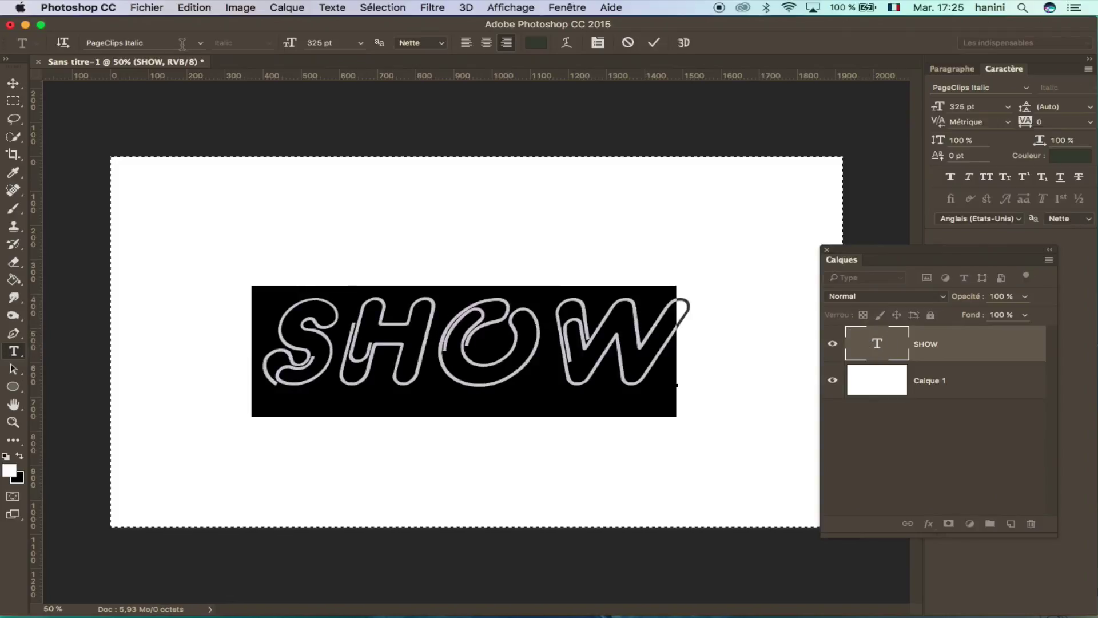
left_click(181, 44)
key("Down")
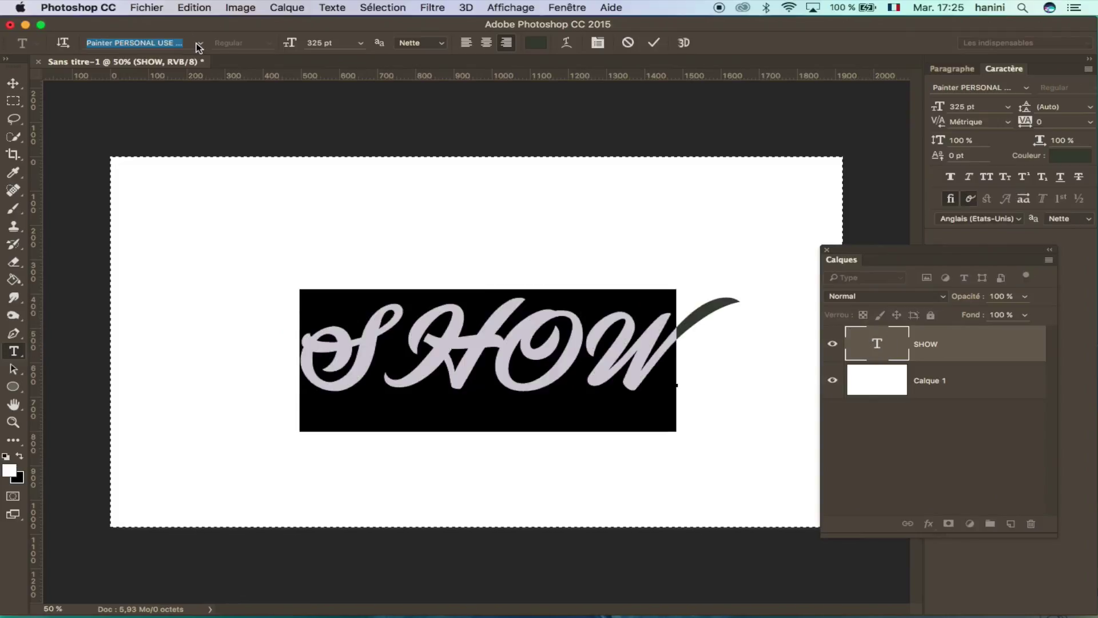
key("Down")
key("Down")
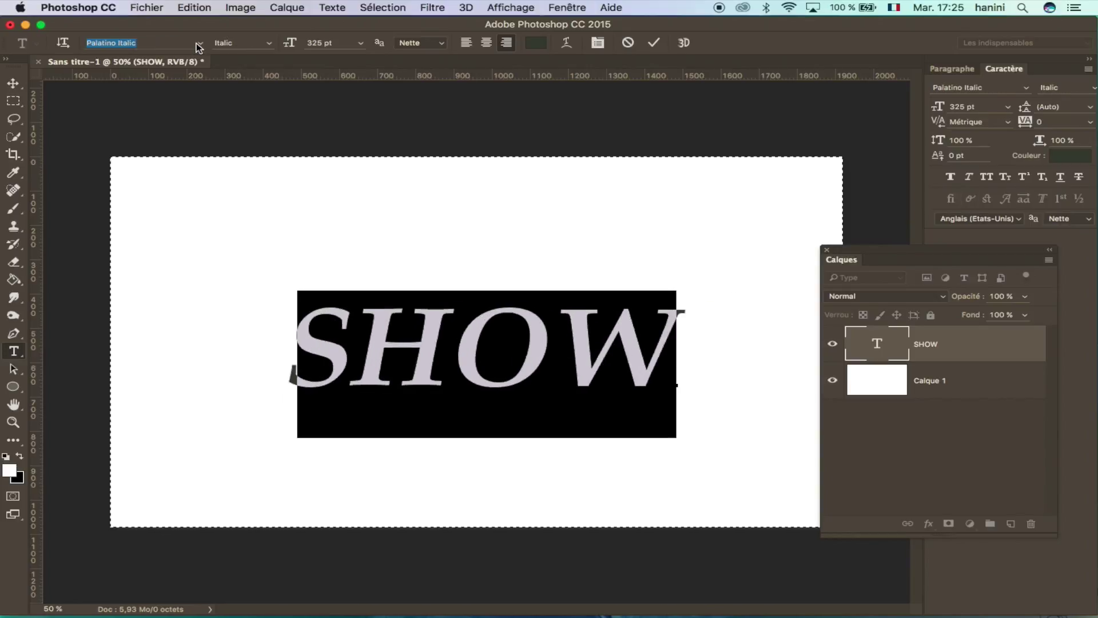
key("Down")
key("Down")
key("Down")
key("Down")
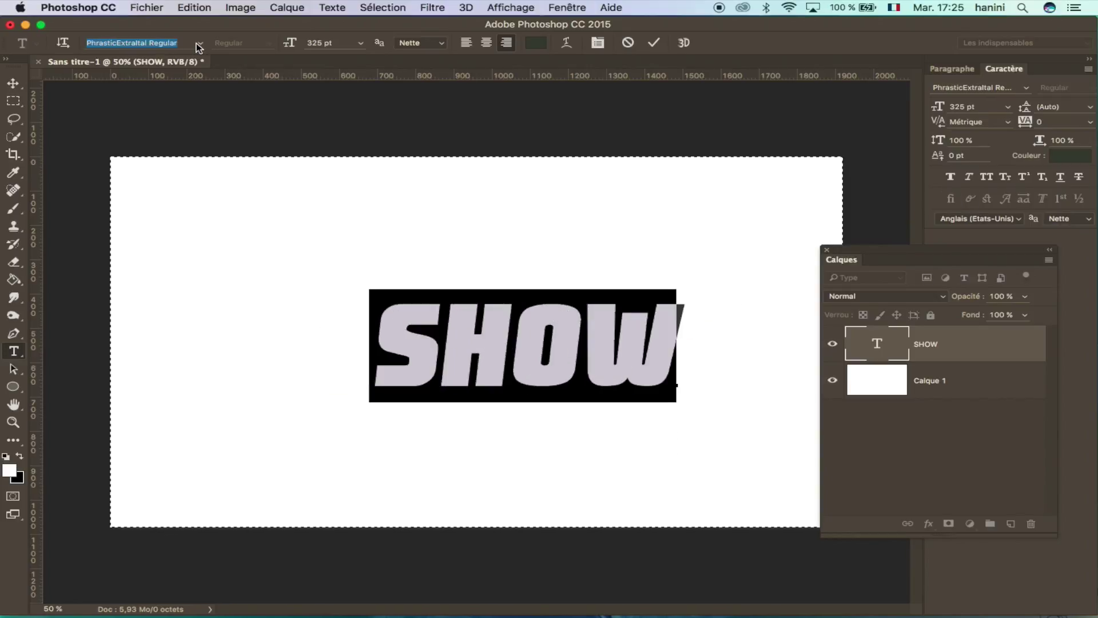
left_click(627, 366)
left_click_drag(664, 448, 596, 441)
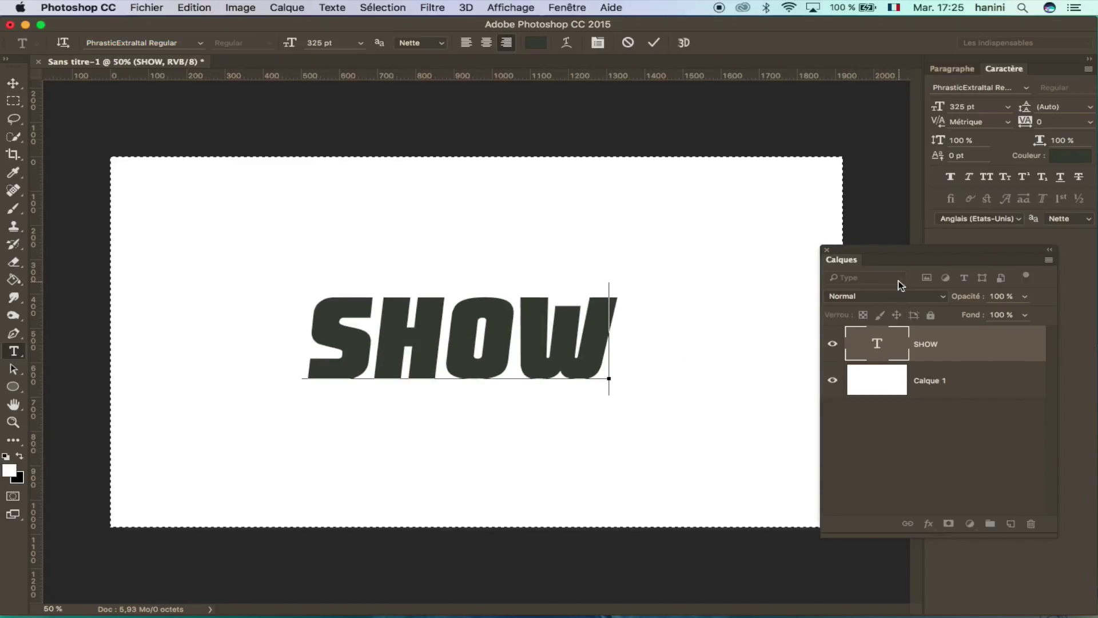
right_click(992, 345)
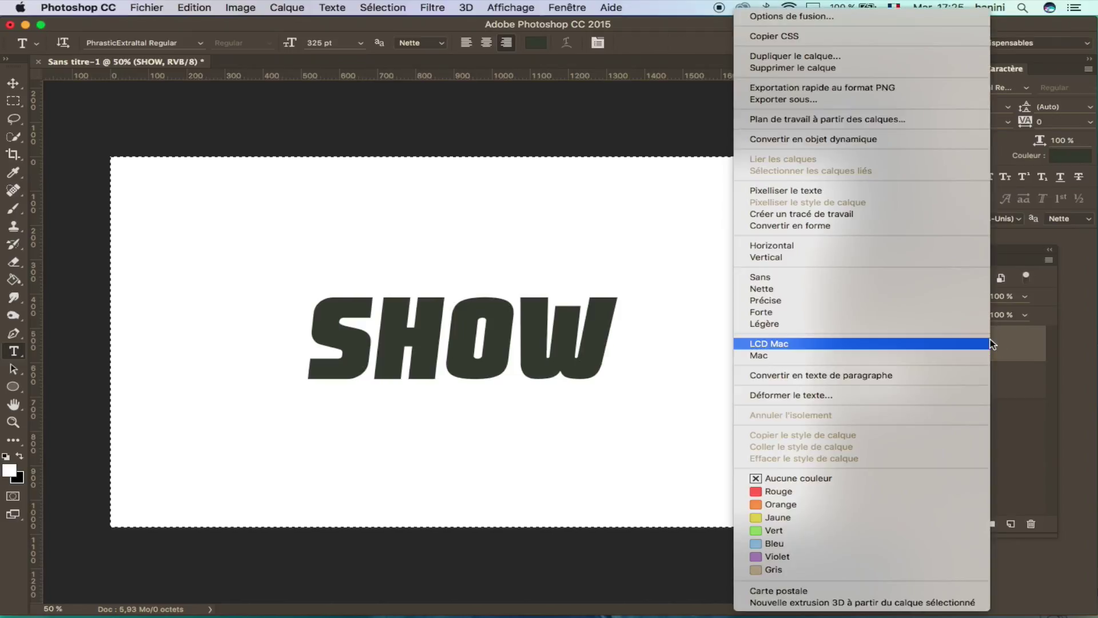
Give the SHOW layer a Bevel & Emboss of about 13 px size with 0 softening, and enable Stroke
left_click(864, 16)
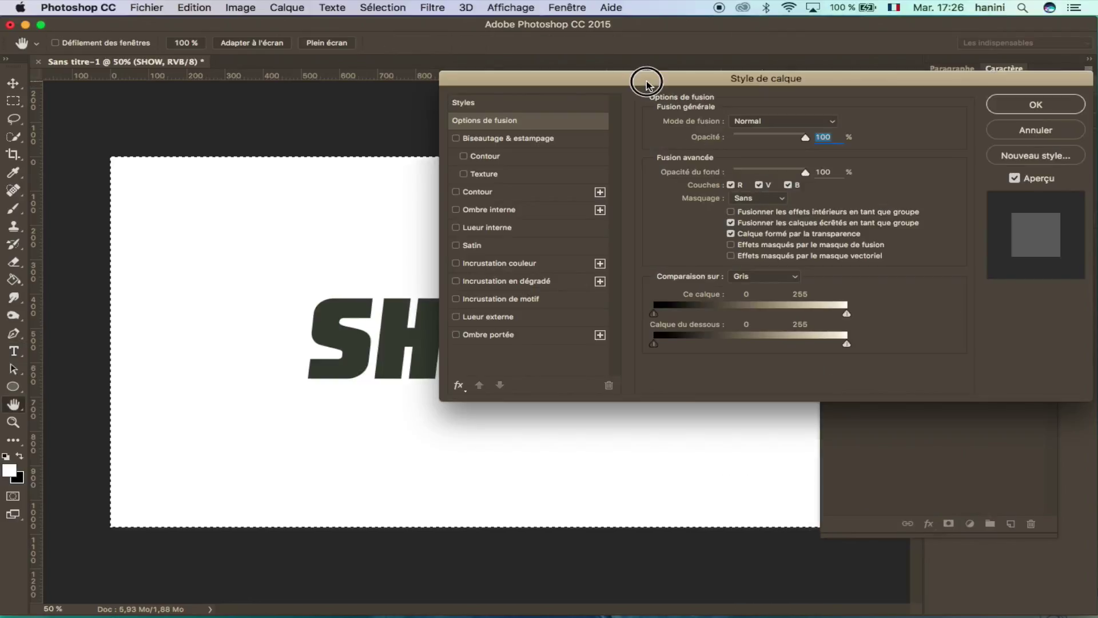
mouse_move(646, 81)
left_mouse_down()
mouse_move(756, 114)
mouse_move(707, 90)
left_mouse_up()
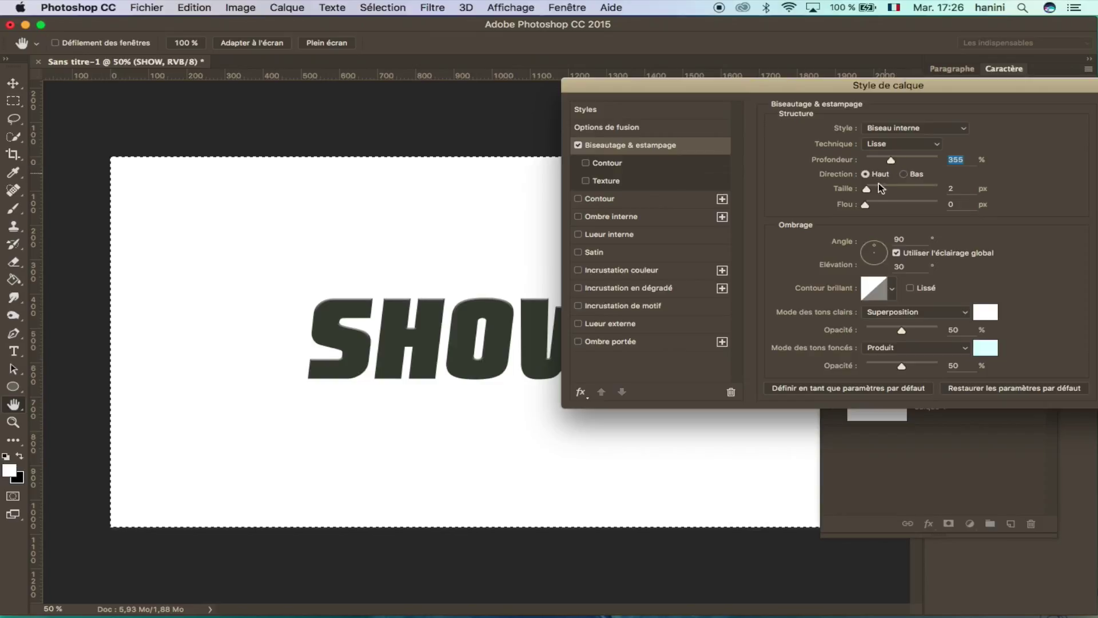
left_click_drag(866, 188, 868, 188)
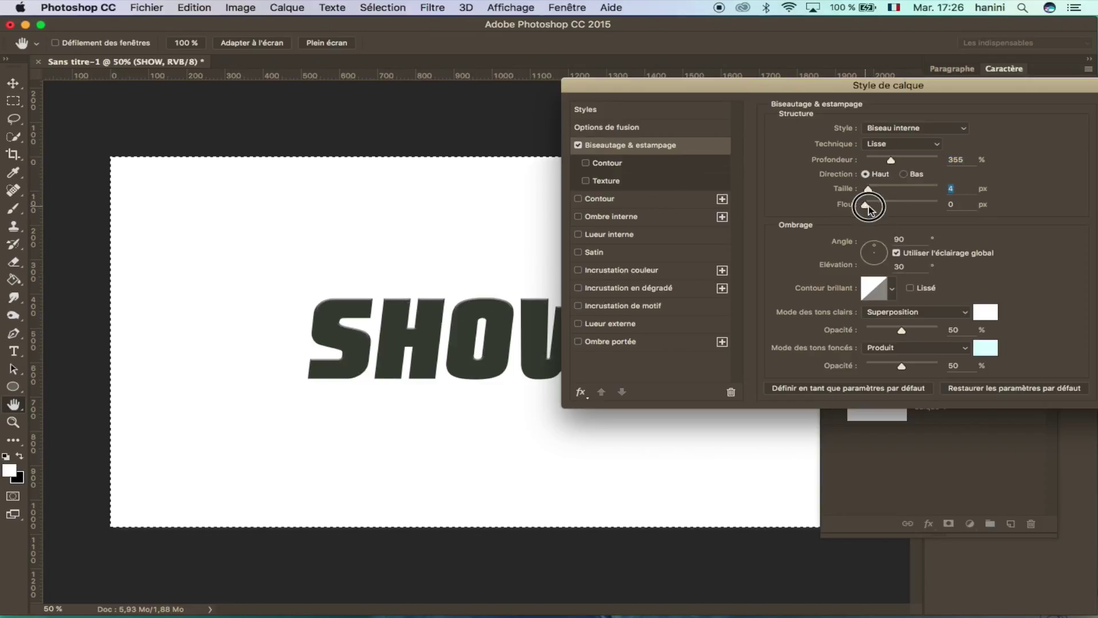
left_click_drag(868, 189, 918, 206)
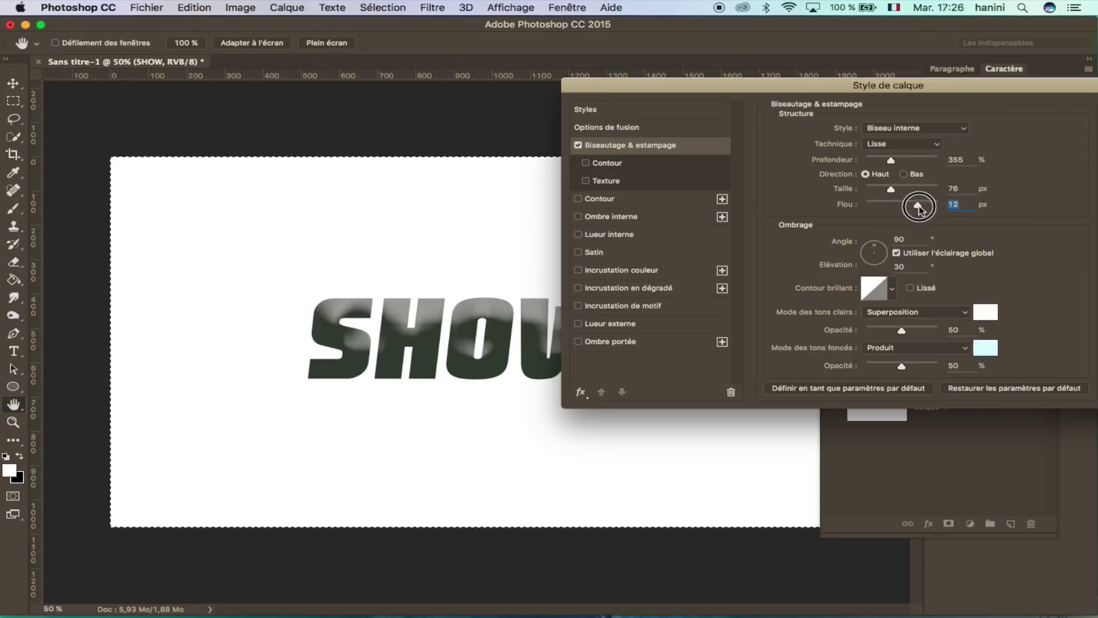
mouse_move(921, 206)
left_mouse_down()
mouse_move(865, 204)
mouse_move(873, 192)
left_mouse_up()
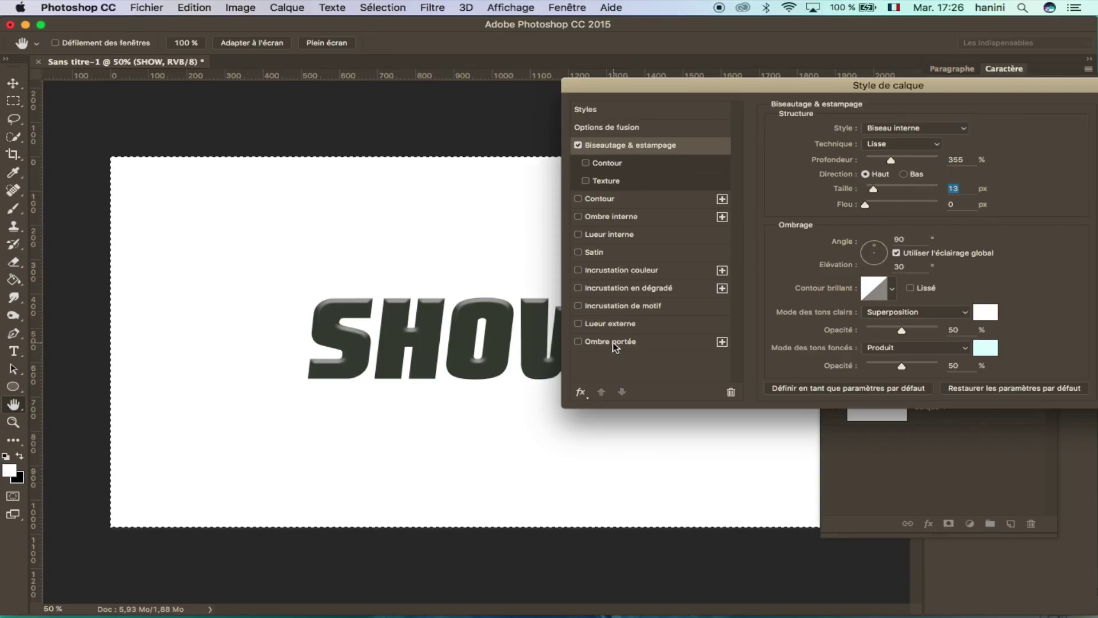
left_click(608, 200)
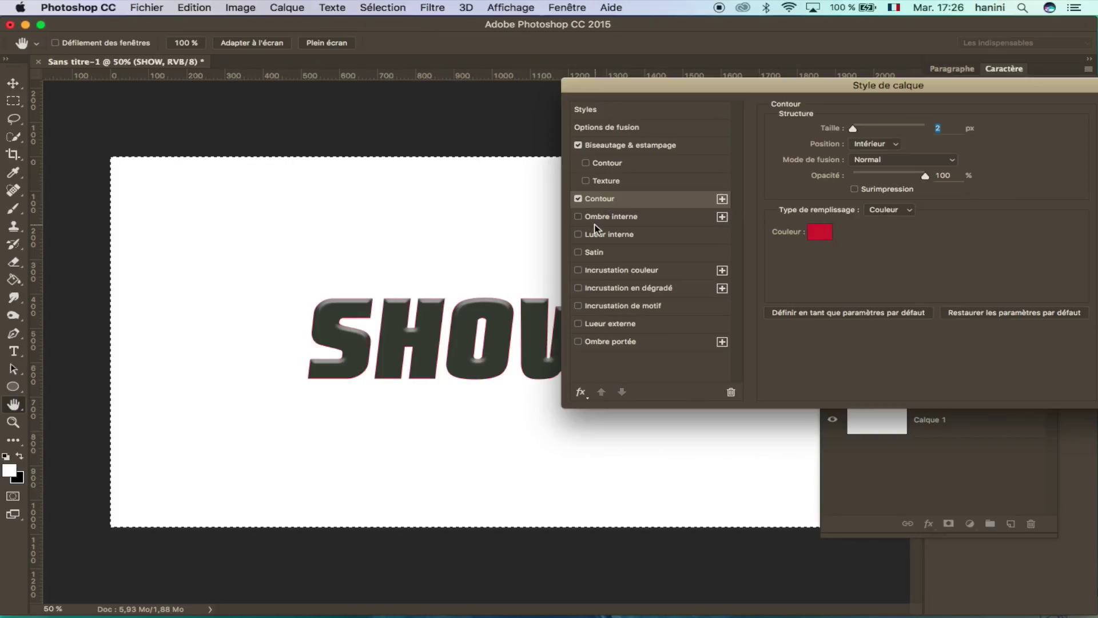
Turn off SHOW's bevel, make its stroke bright green at 9 px, and enable Drop Shadow
left_click(578, 145)
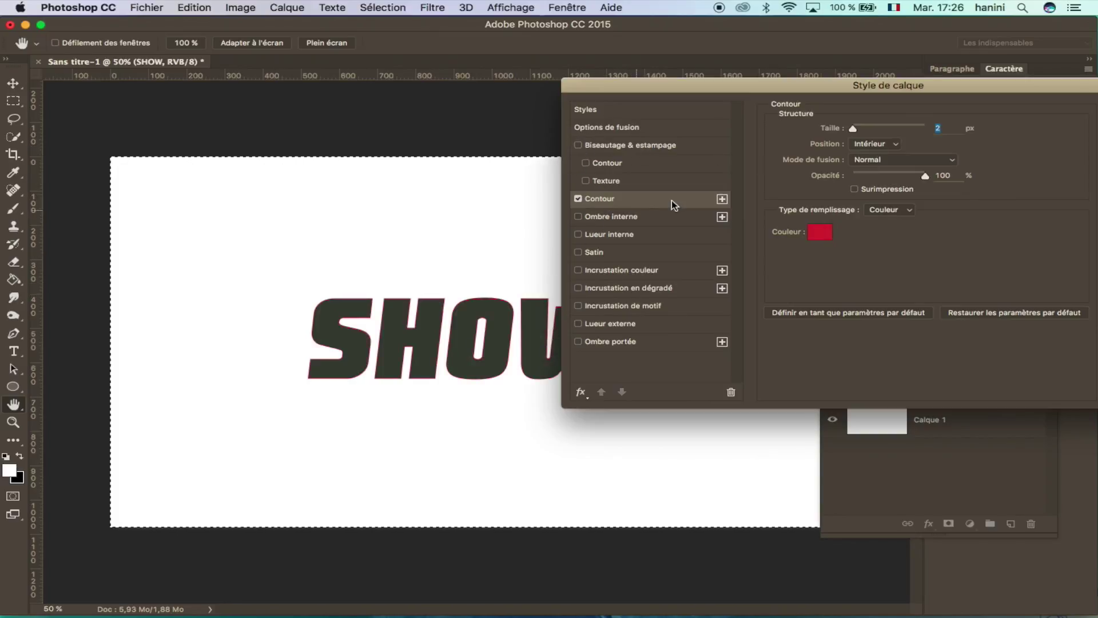
left_click(825, 236)
left_click(662, 172)
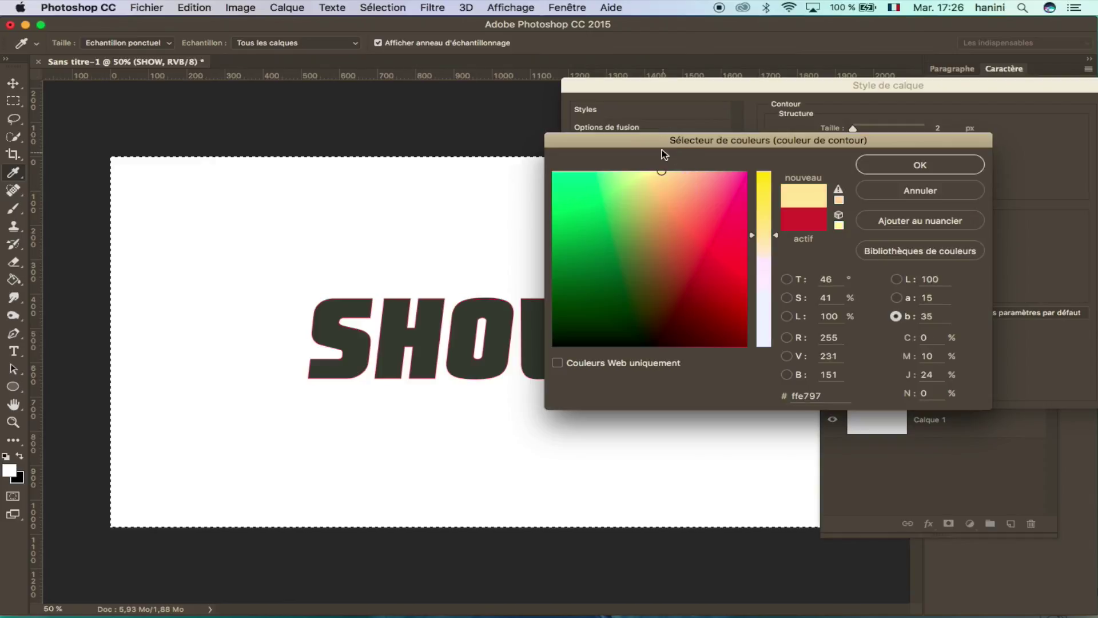
left_click_drag(683, 227, 613, 362)
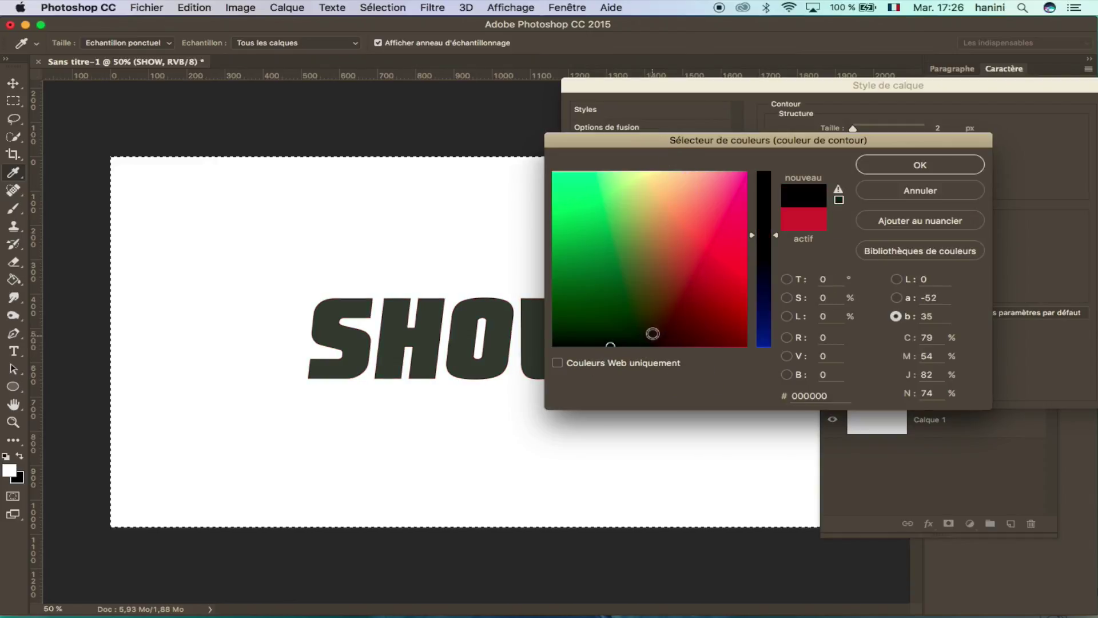
left_click(695, 304)
left_click_drag(695, 304, 738, 325)
mouse_move(612, 208)
left_mouse_down()
mouse_move(581, 233)
mouse_move(561, 228)
left_mouse_up()
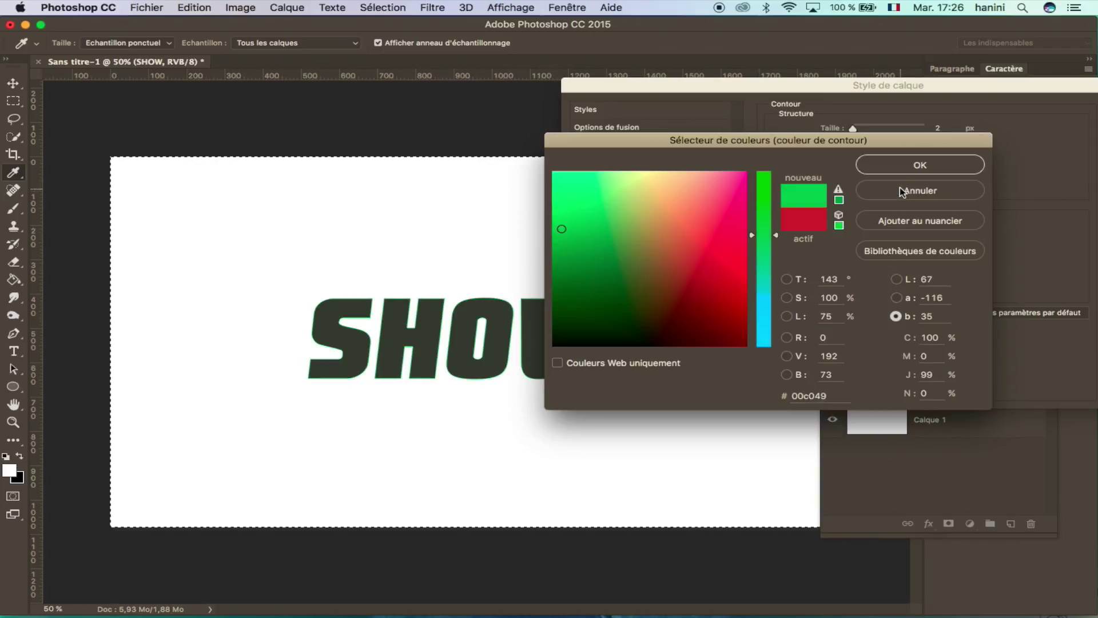
left_click(893, 171)
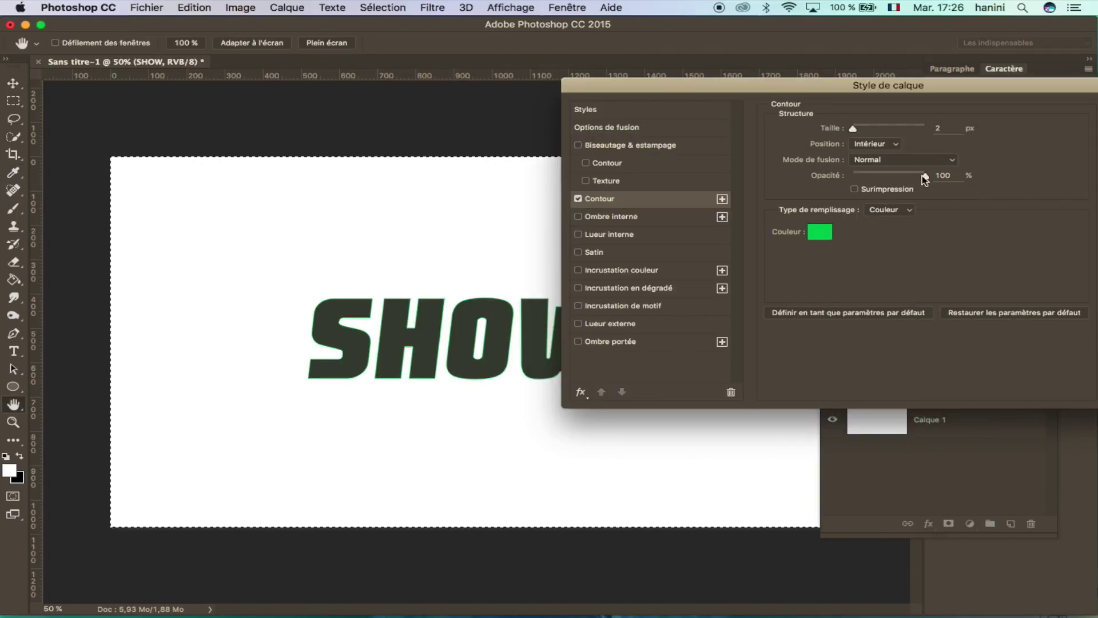
left_click_drag(854, 132, 860, 131)
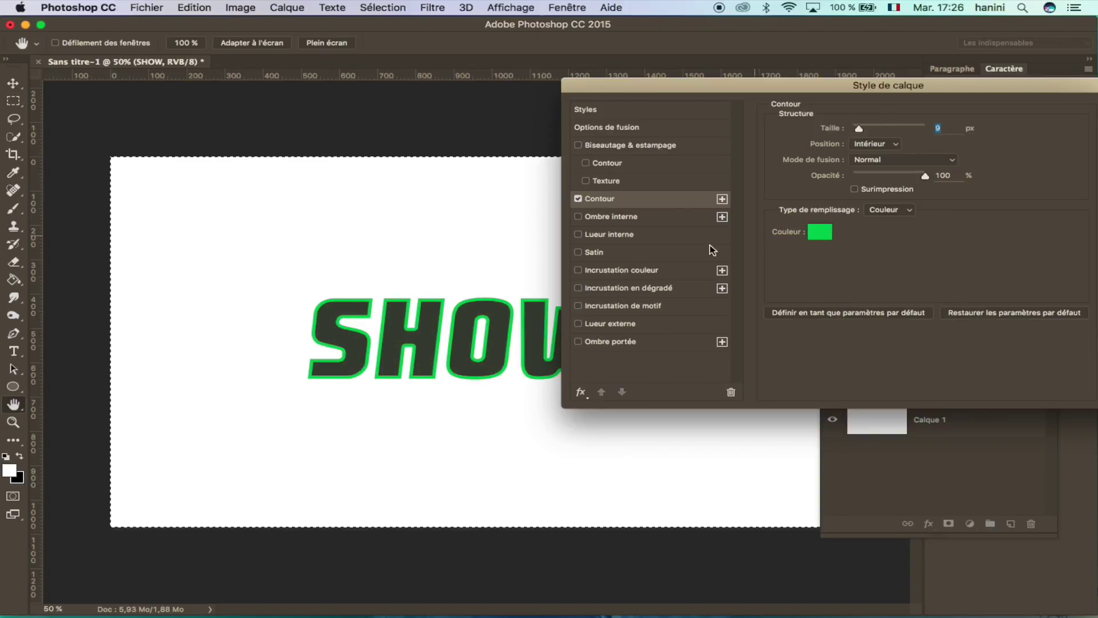
left_click(607, 342)
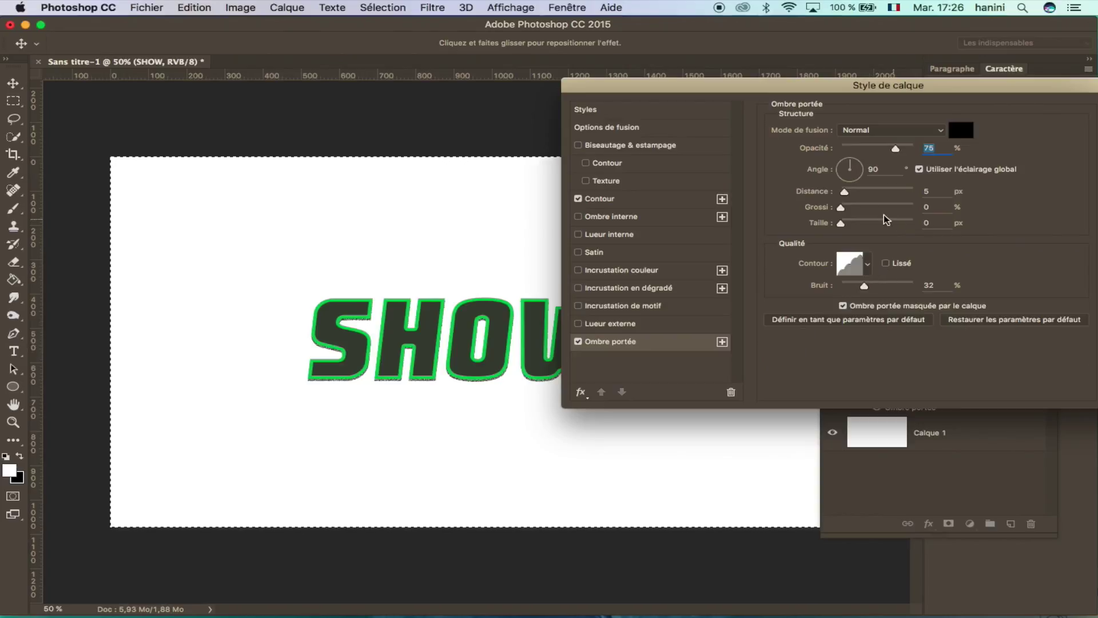
Try a magenta drop shadow at 35 px distance, then cancel the Layer Style dialog unapplied
left_click_drag(845, 194, 868, 194)
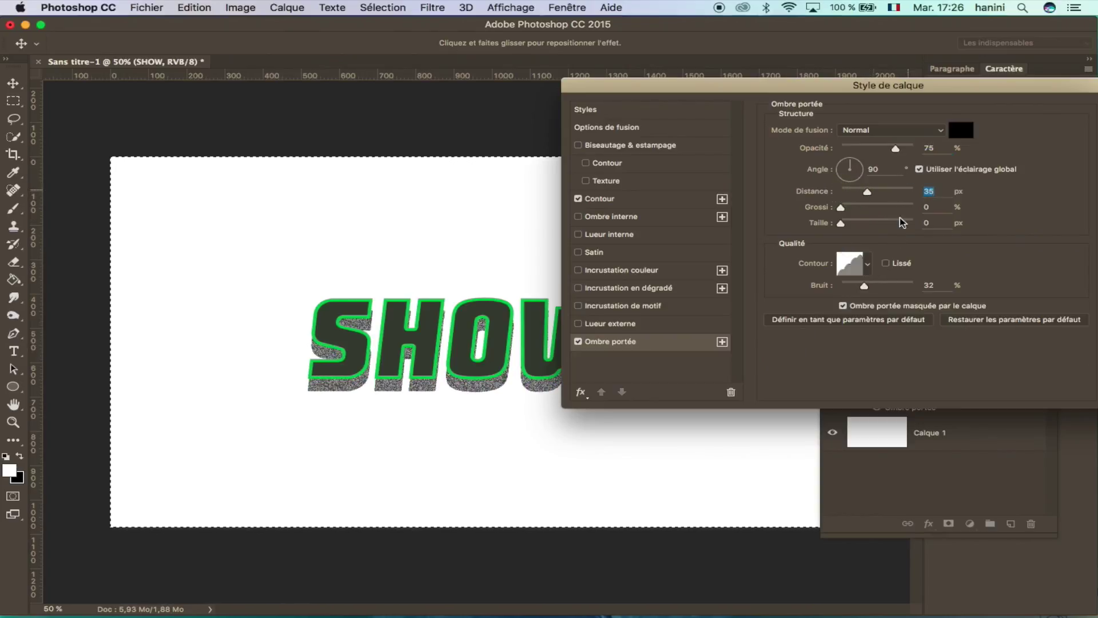
left_click(960, 132)
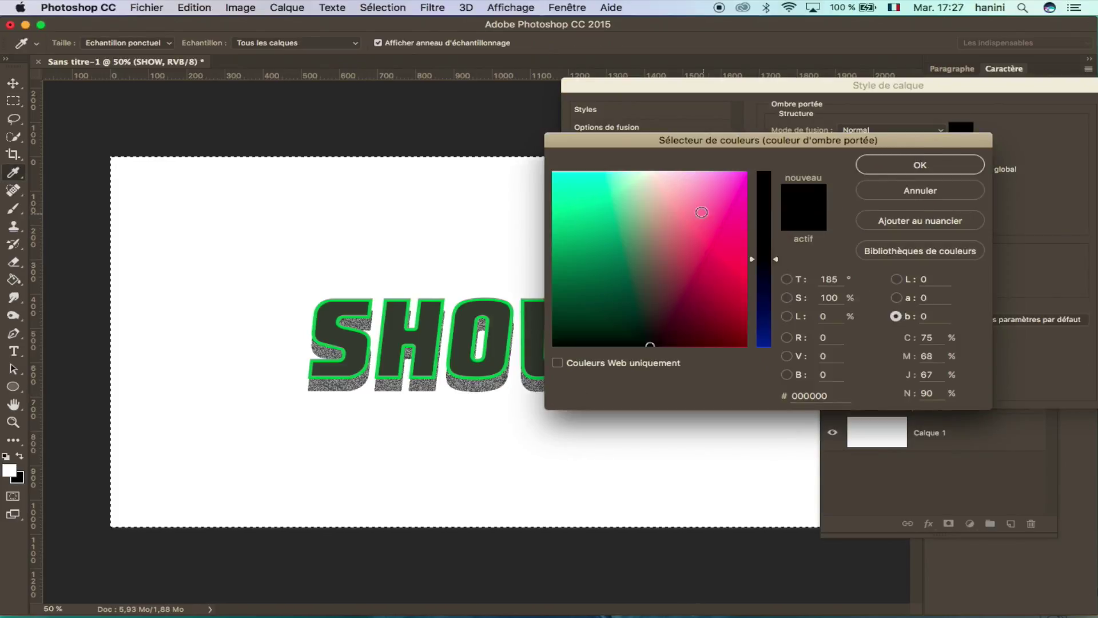
left_click(647, 187)
mouse_move(680, 209)
left_mouse_down()
mouse_move(688, 194)
mouse_move(723, 285)
mouse_move(726, 211)
left_mouse_up()
left_click(920, 171)
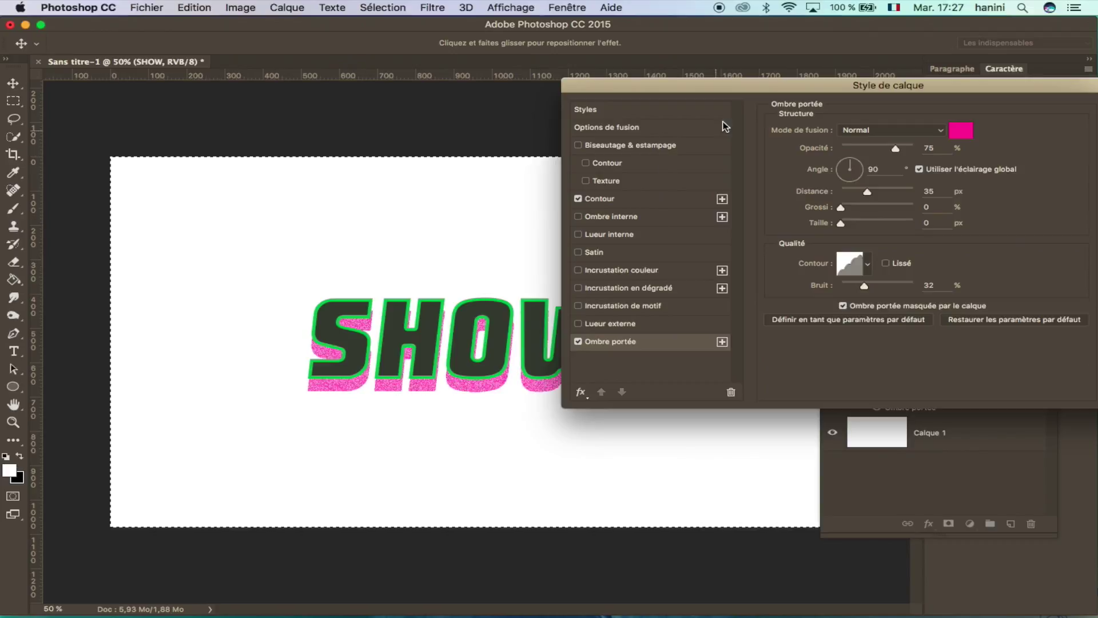
left_click_drag(768, 93, 655, 81)
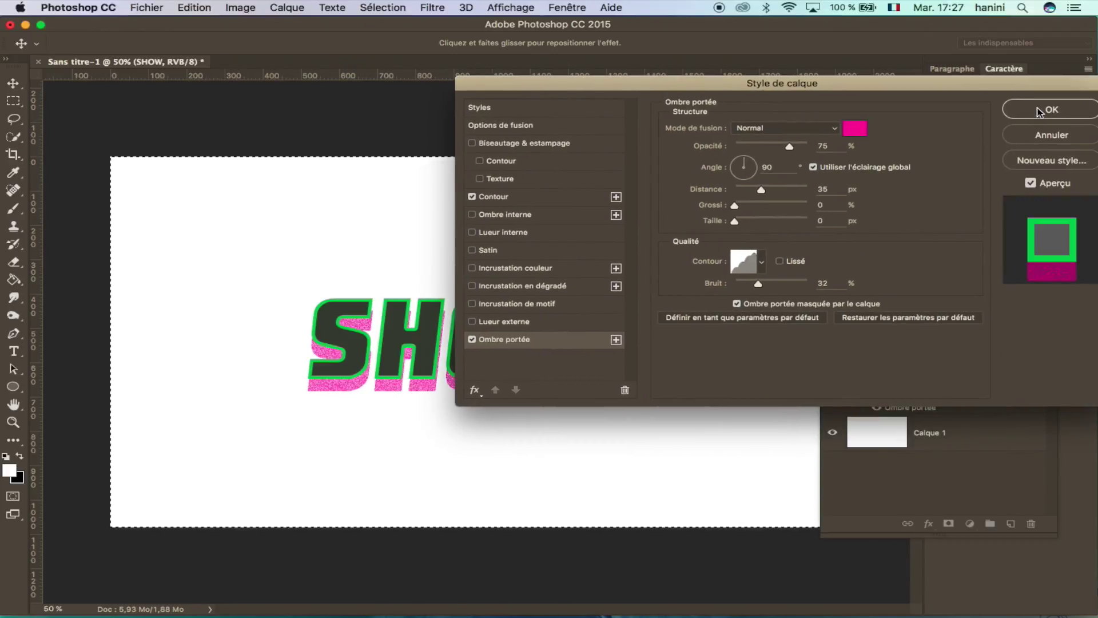
left_click(1049, 137)
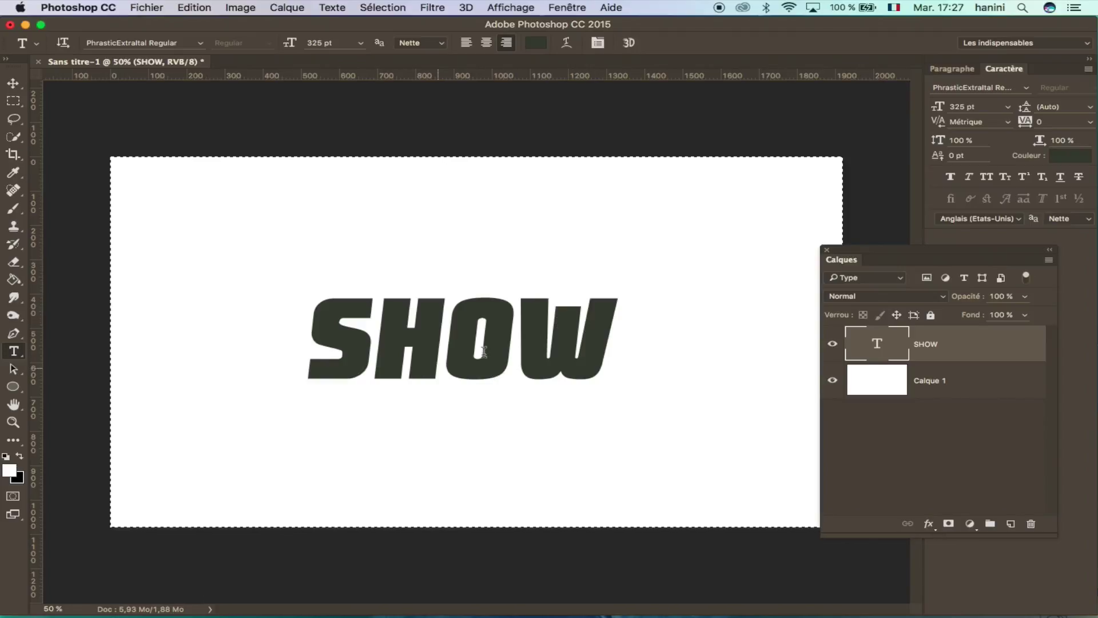
Deselect, float the SHOW document, and open the patterns-striped JPG, accepting the profile mismatch
key("super+d")
left_click_drag(146, 62, 364, 96)
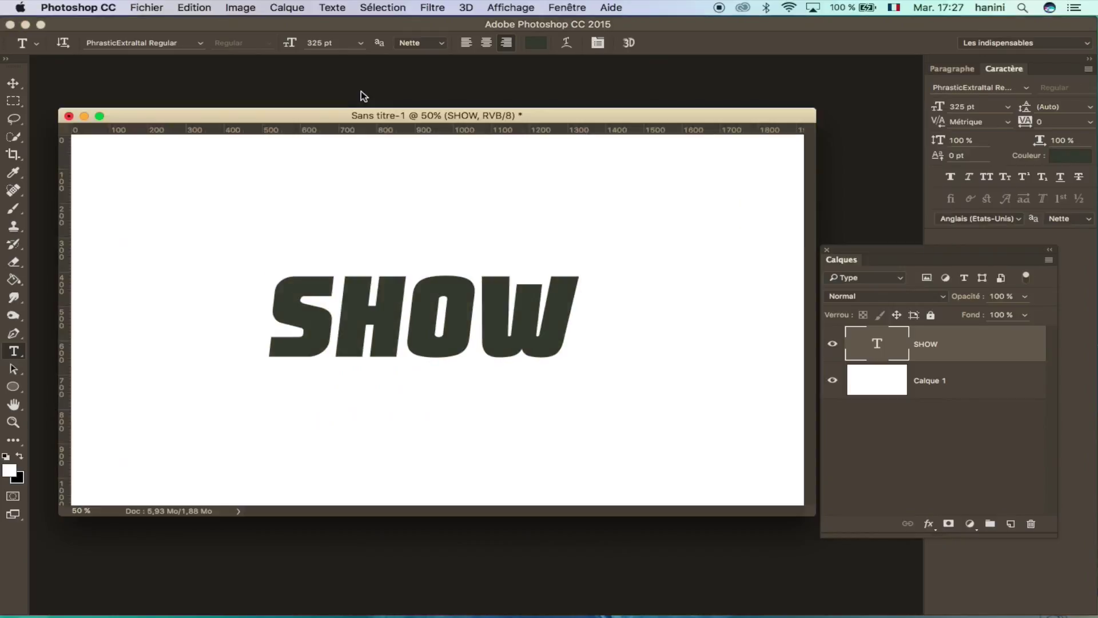
key("super+o")
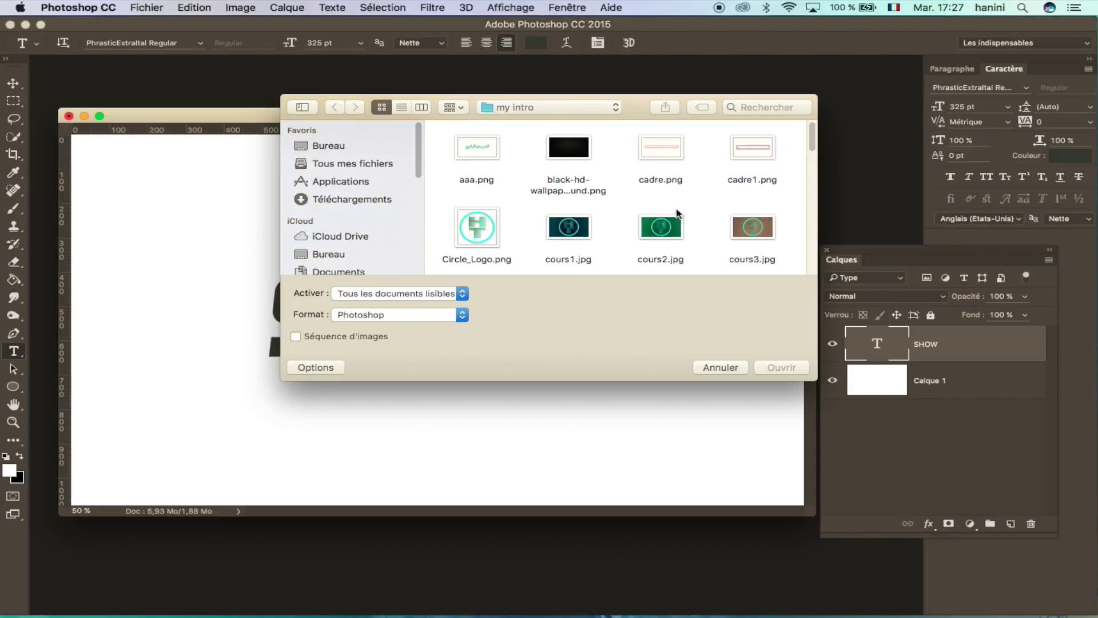
left_click_drag(813, 130, 814, 204)
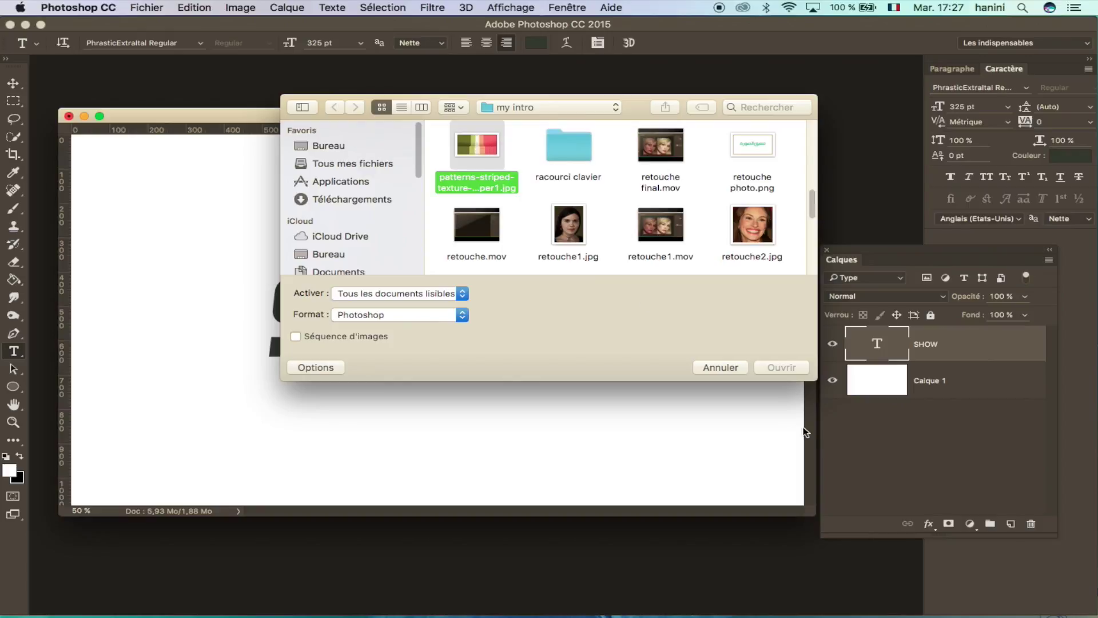
left_click(779, 368)
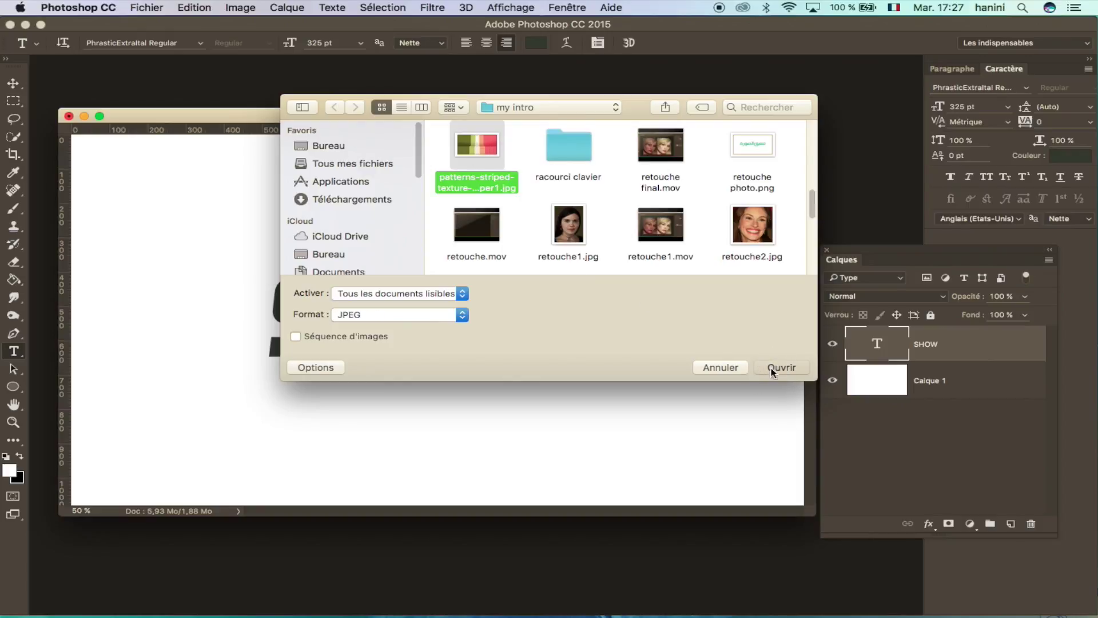
left_click(699, 361)
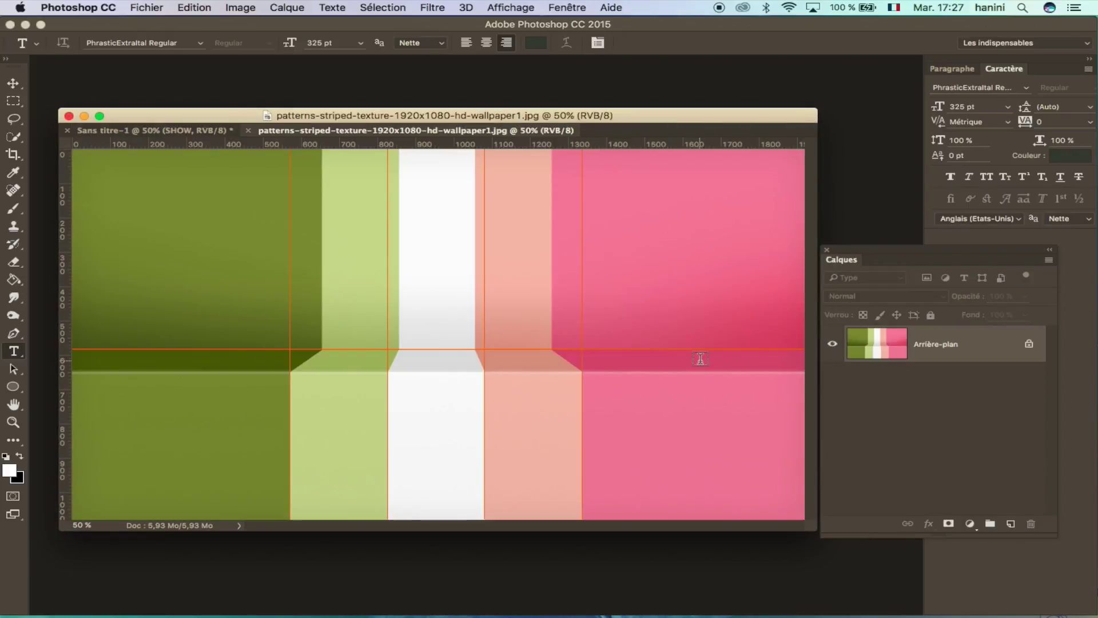
Drag the striped image into Sans titre-1 as Calque 2 and clip it to the SHOW text
left_click_drag(437, 131, 486, 264)
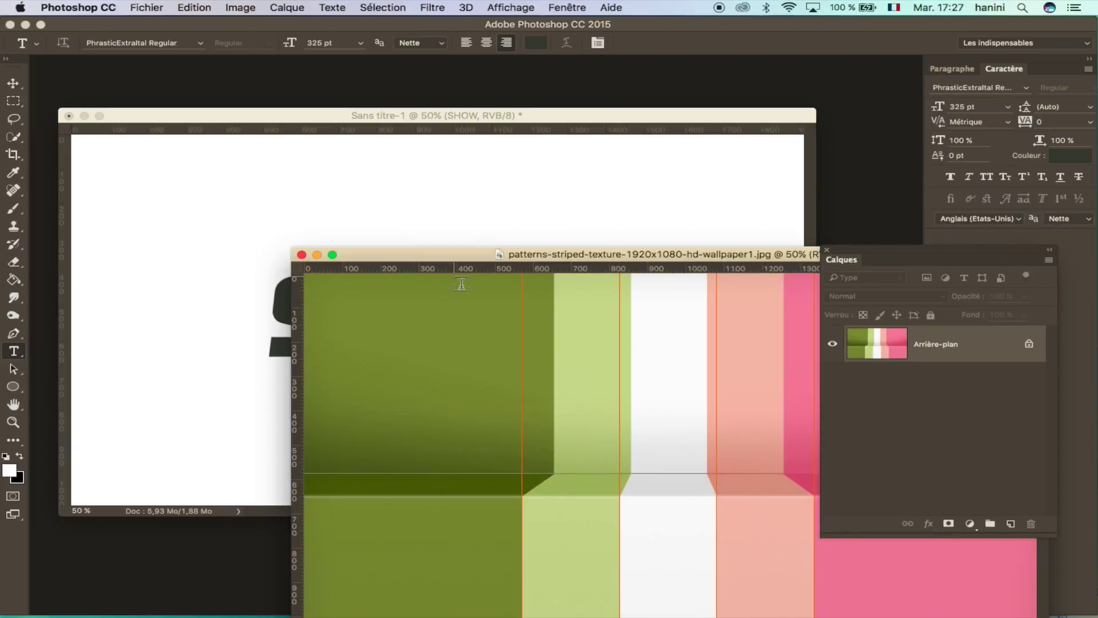
left_click(12, 83)
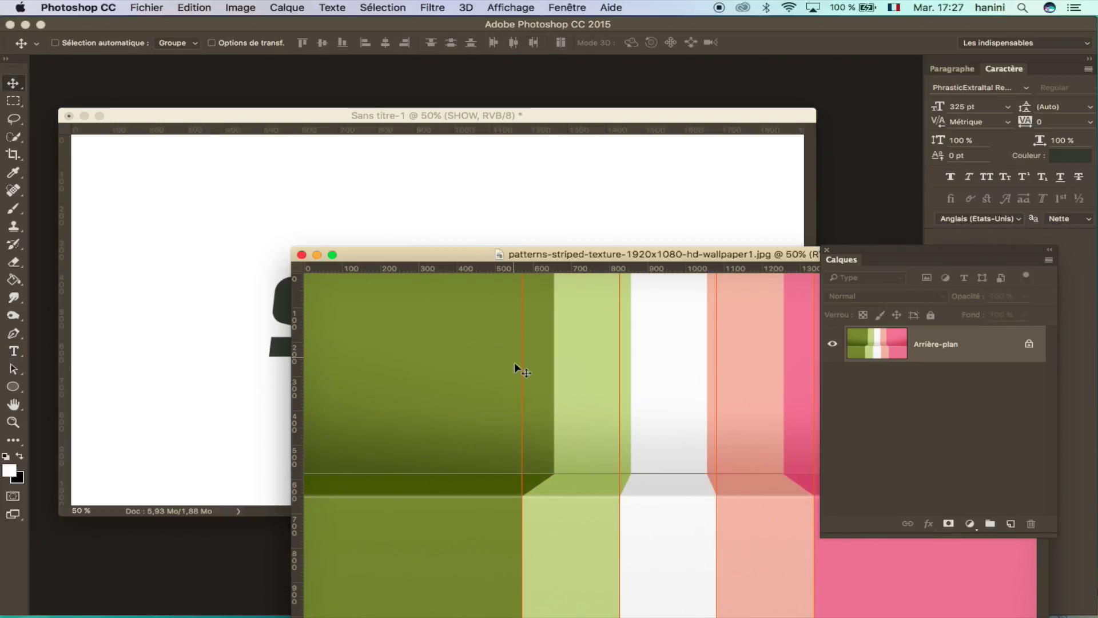
left_click_drag(512, 357, 342, 296)
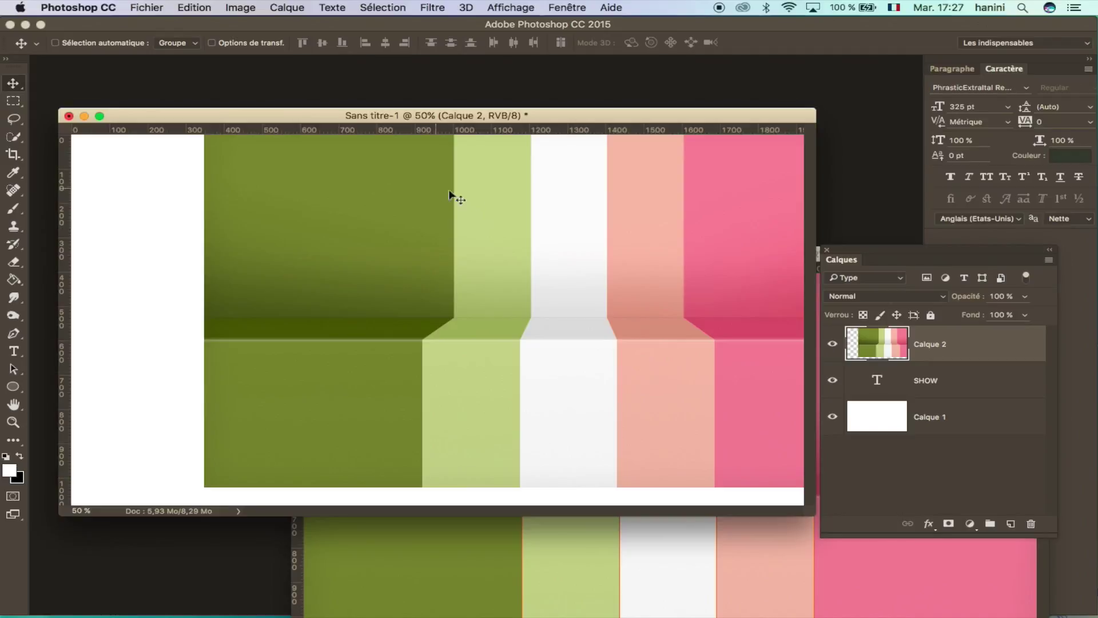
left_click_drag(430, 187, 326, 205)
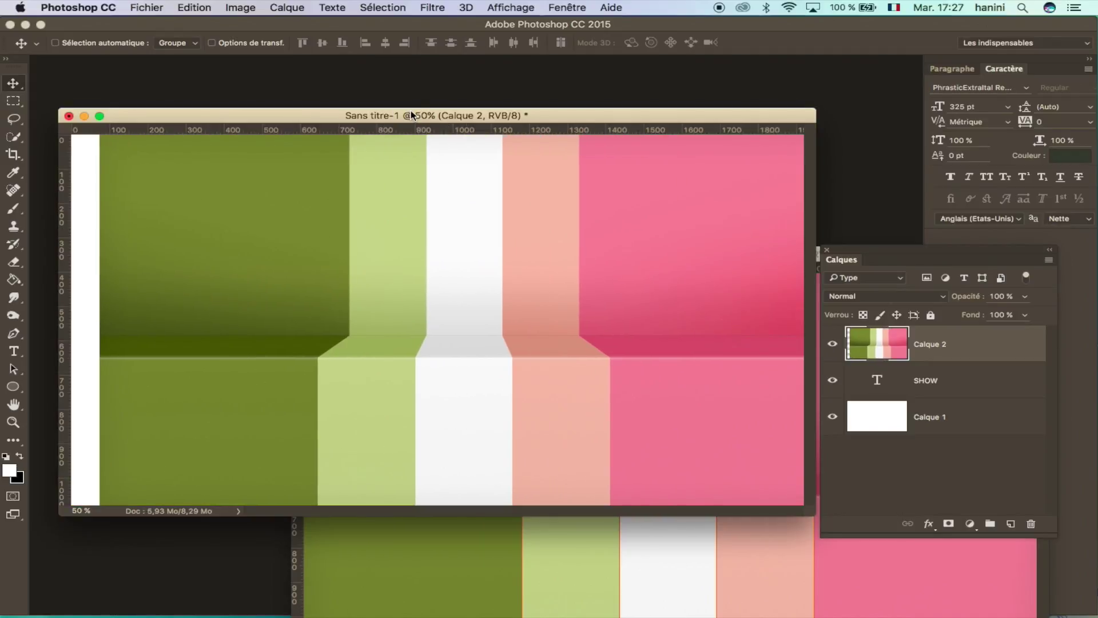
left_click_drag(422, 111, 437, 81)
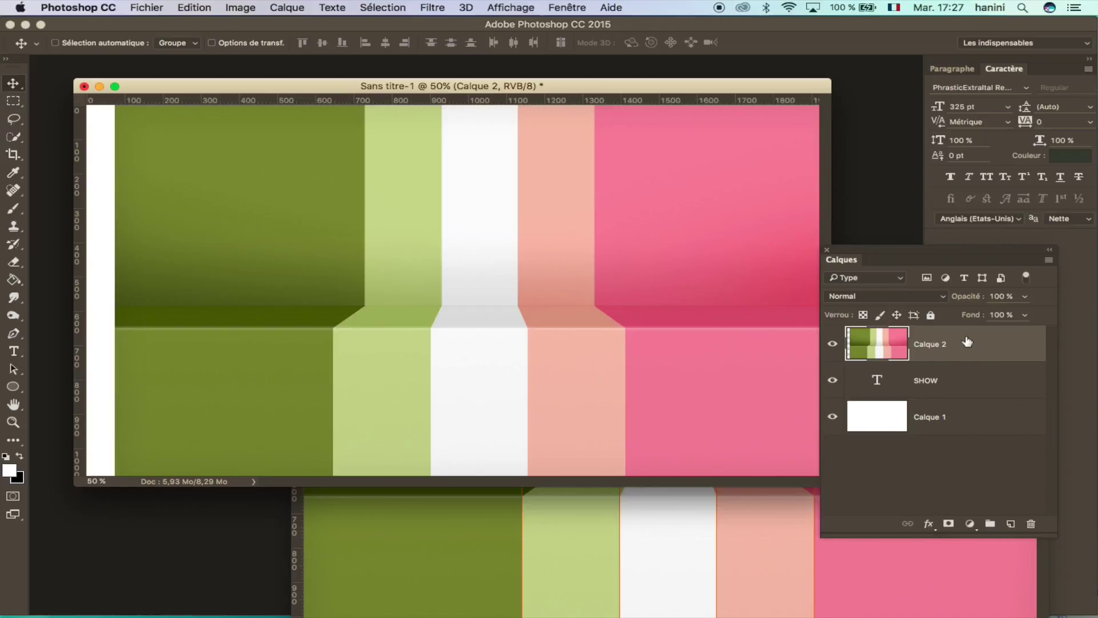
right_click(978, 351)
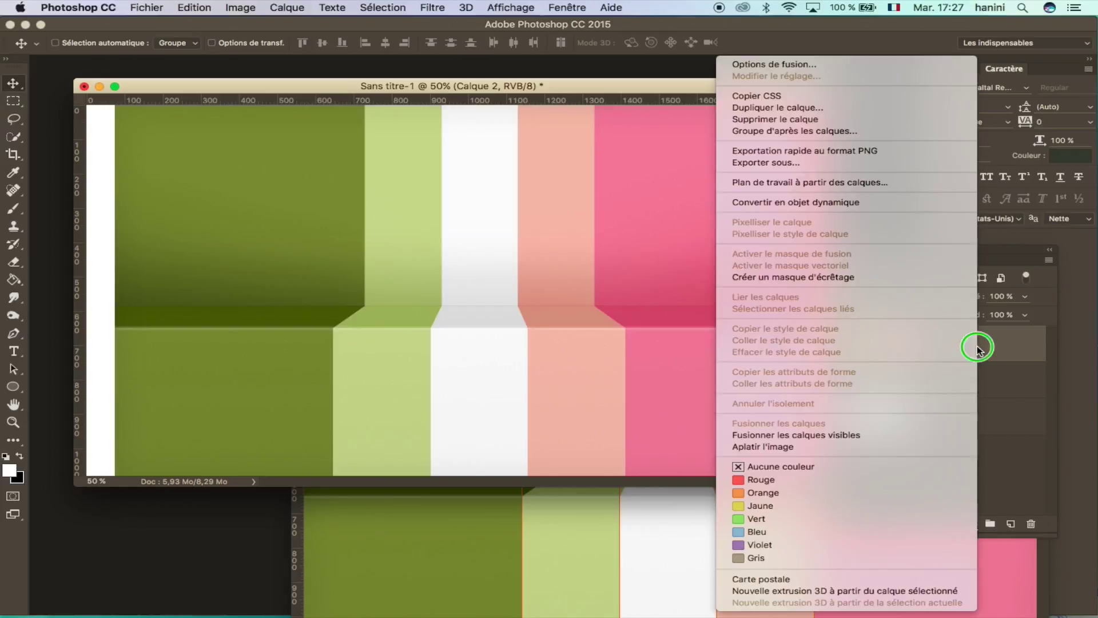
left_click(864, 279)
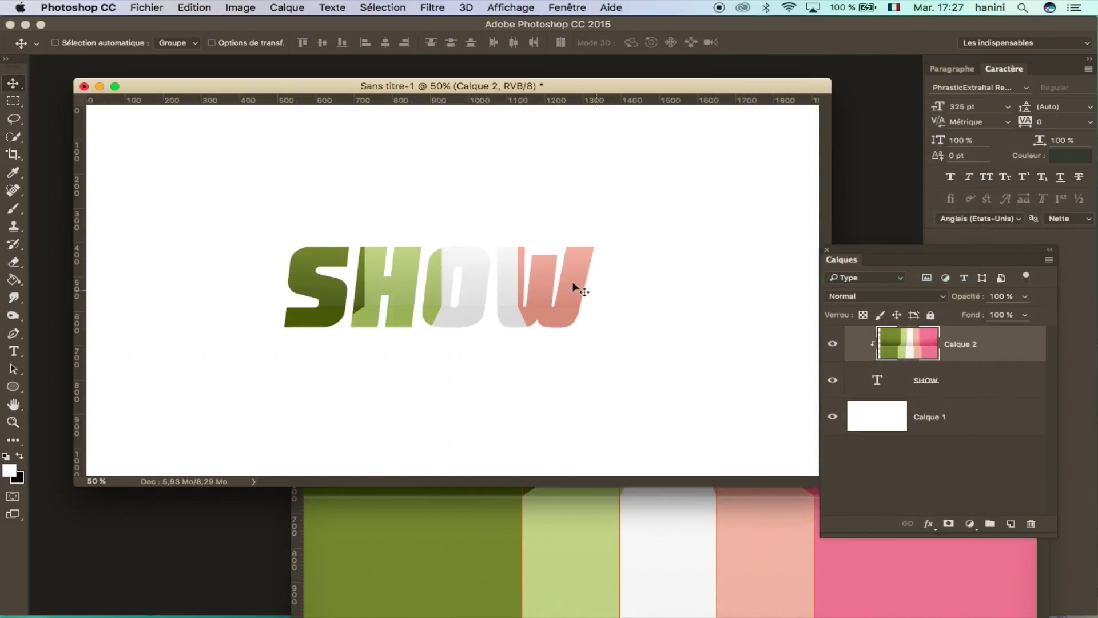
key("ctrl+t")
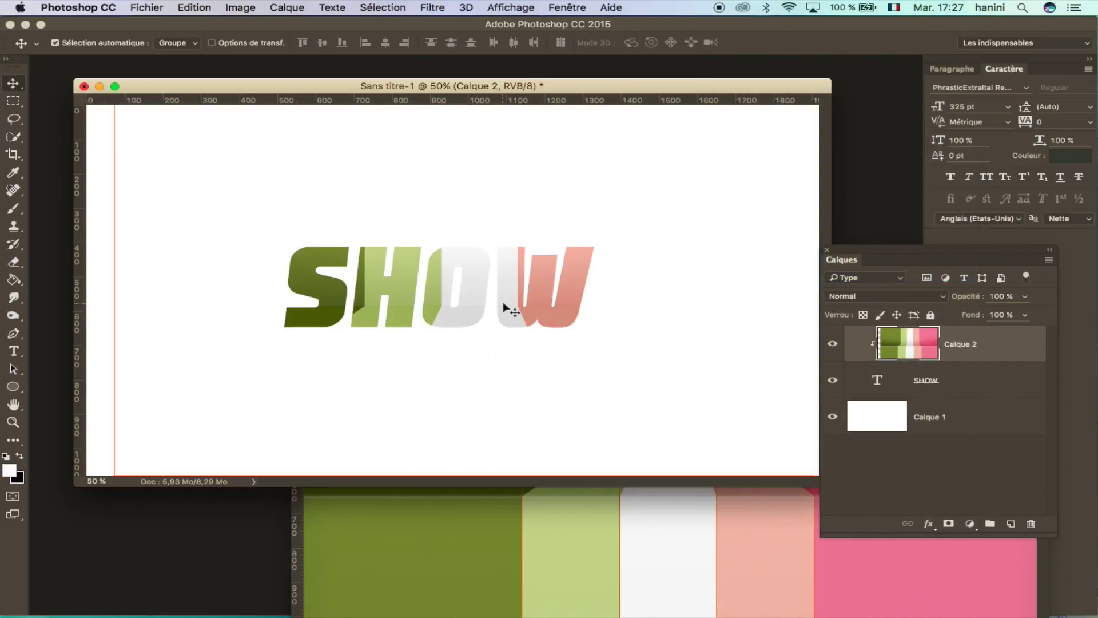
Scale Calque 2's stripes to about half size and move them so all bands span SHOW
mouse_move(277, 202)
left_mouse_down()
mouse_move(161, 277)
mouse_move(355, 266)
left_mouse_up()
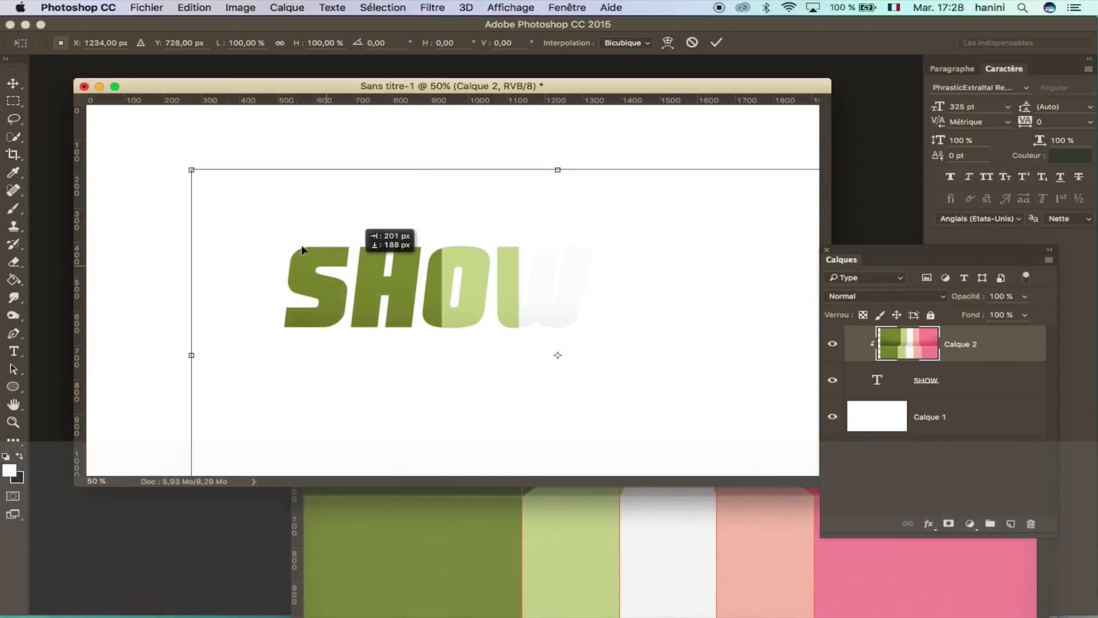
left_click_drag(193, 172, 558, 363)
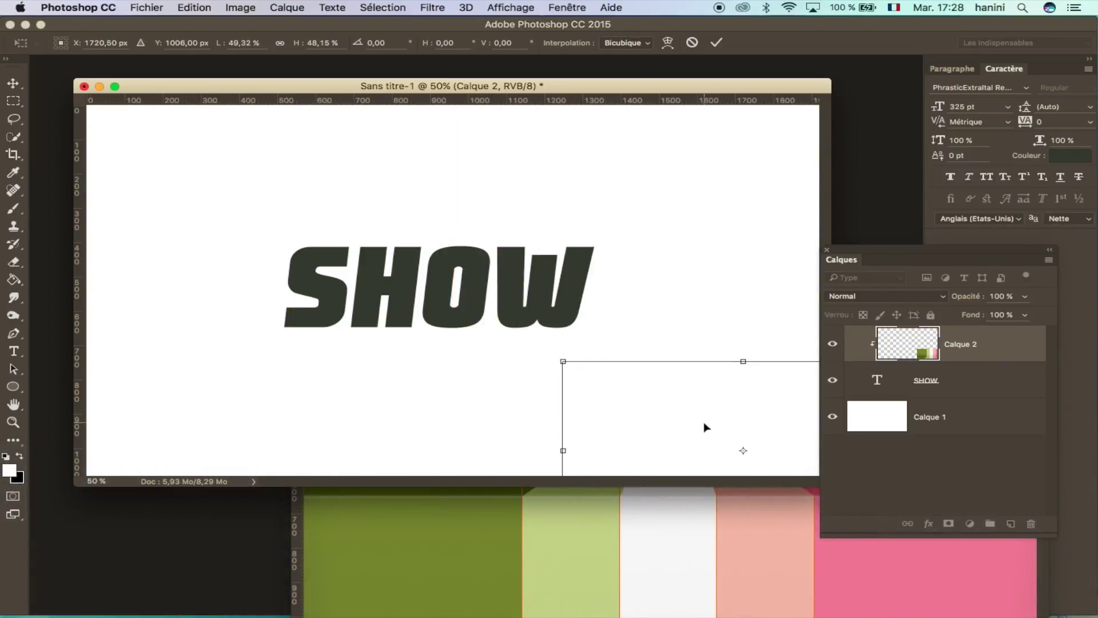
left_click_drag(706, 426, 399, 268)
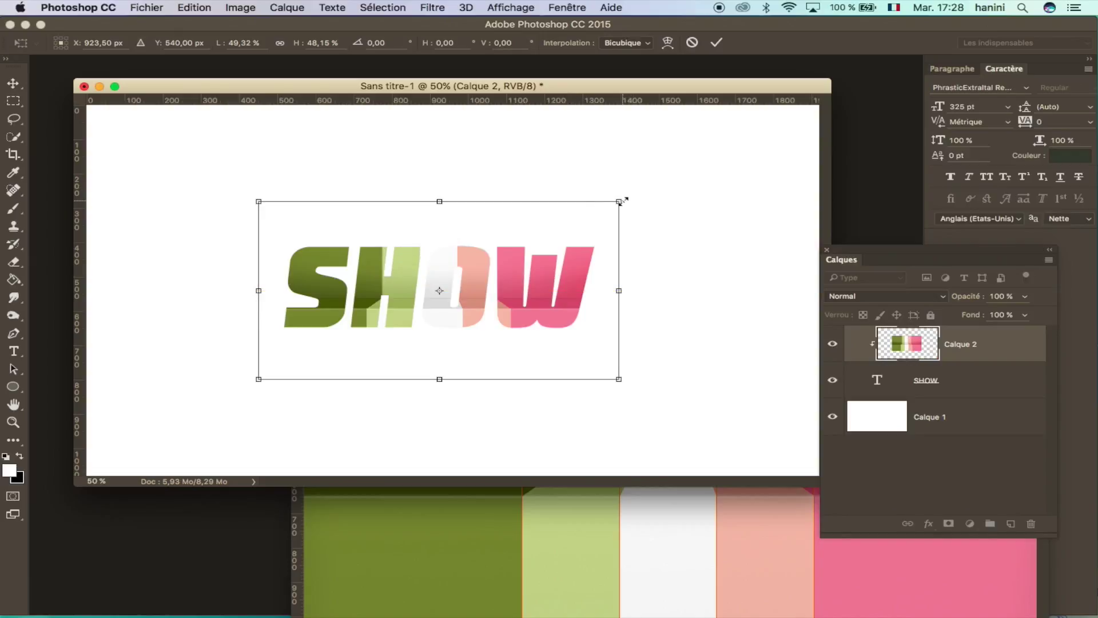
left_click_drag(620, 201, 608, 236)
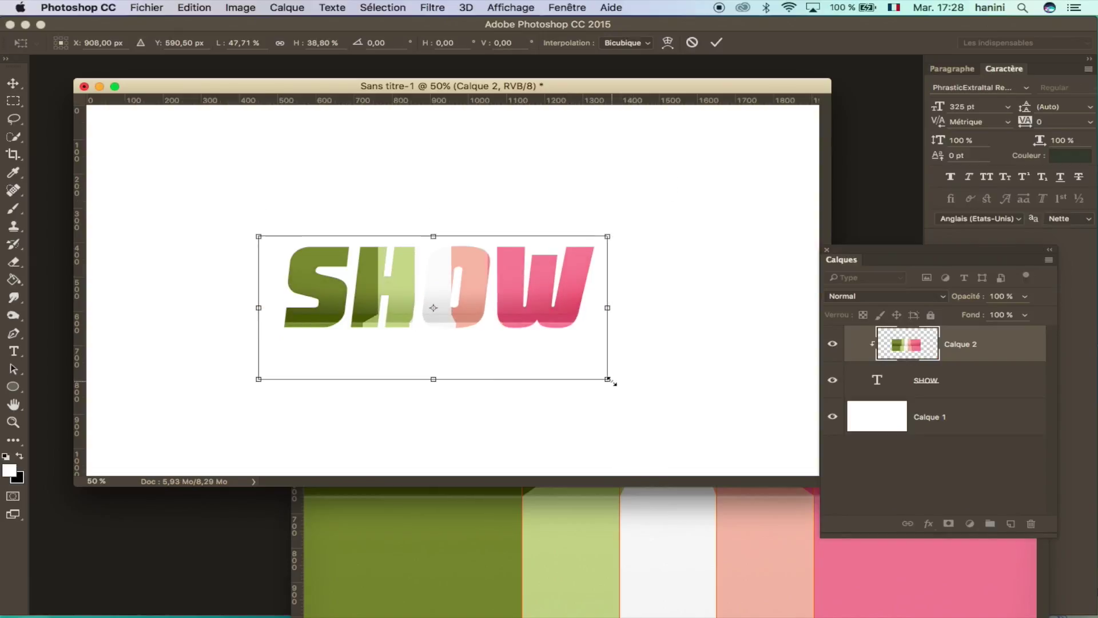
left_click_drag(608, 379, 594, 335)
double_click(511, 294)
right_click(965, 344)
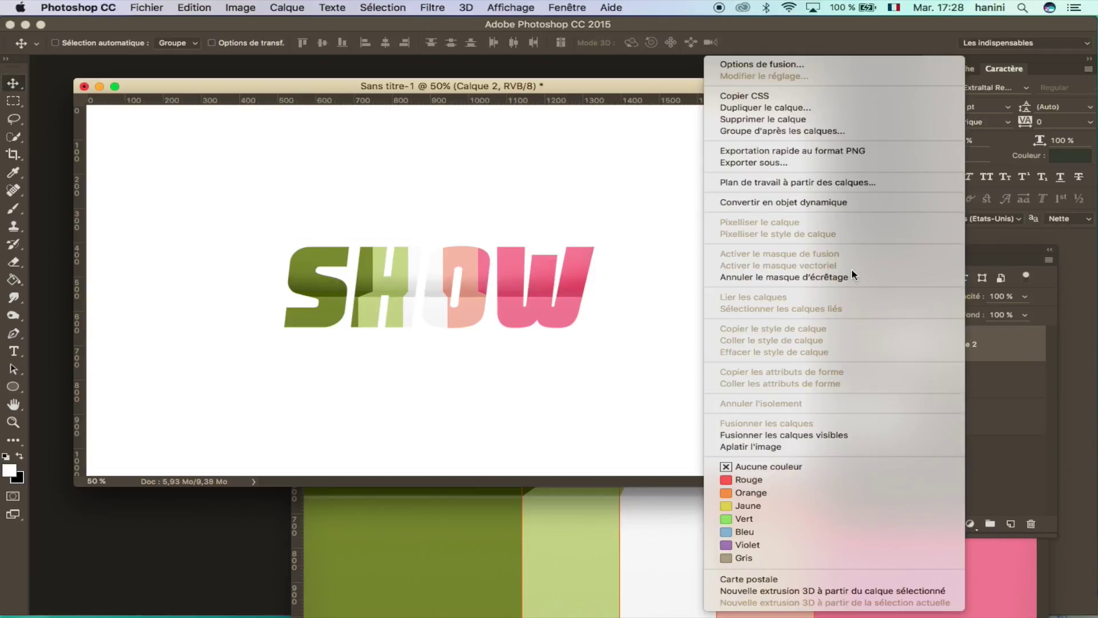
Release Calque 2's clipping mask, hide the stripes, and select all the SHOW text
left_click(852, 276)
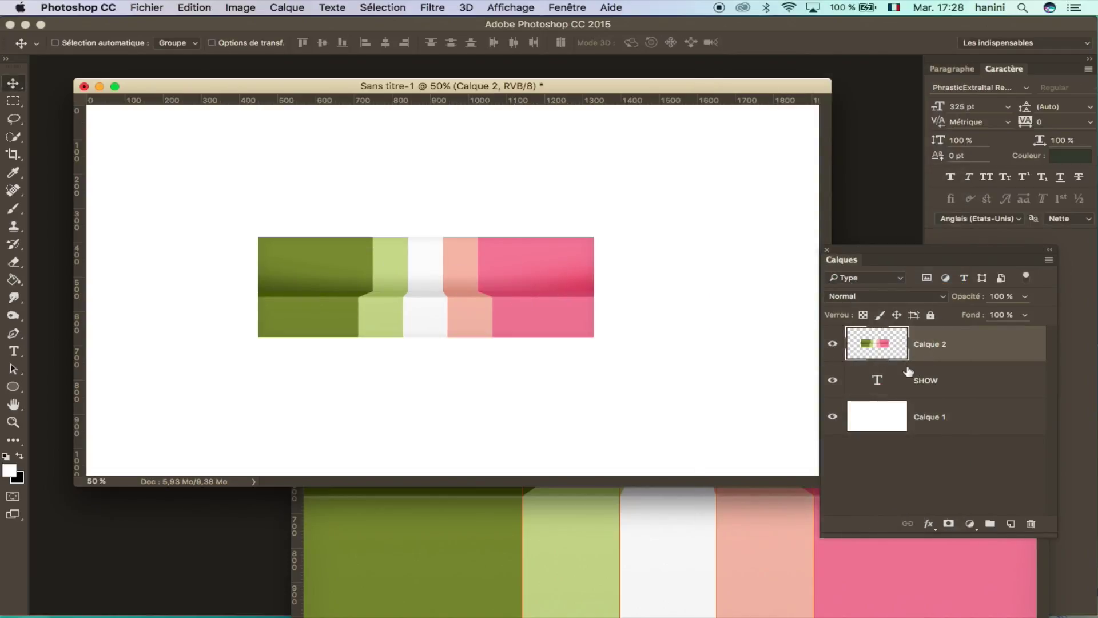
left_click(833, 345)
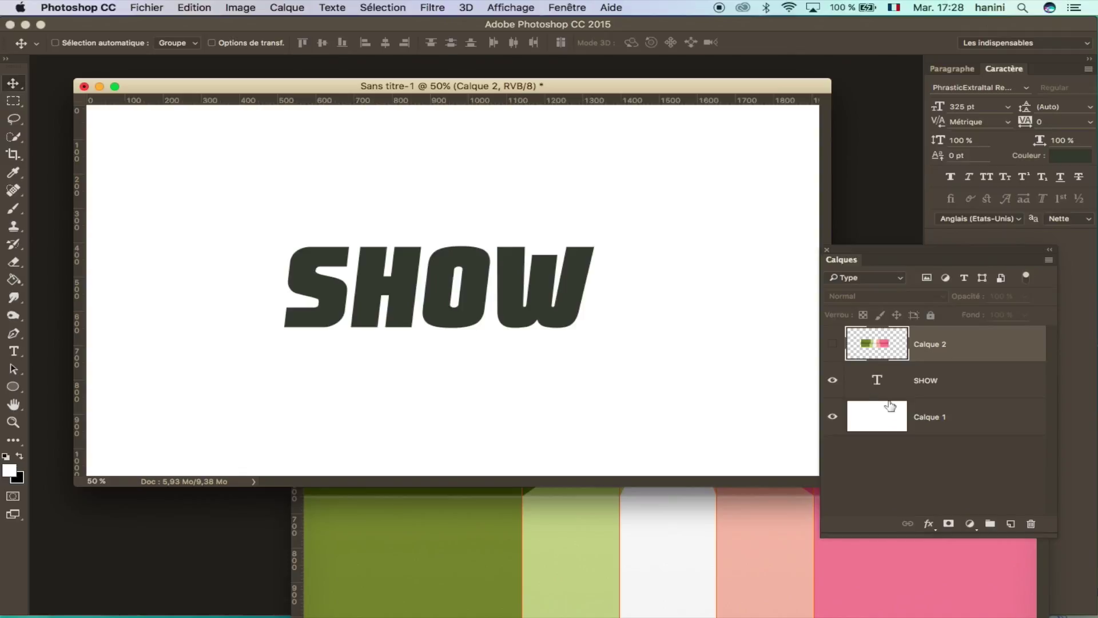
left_click(870, 379)
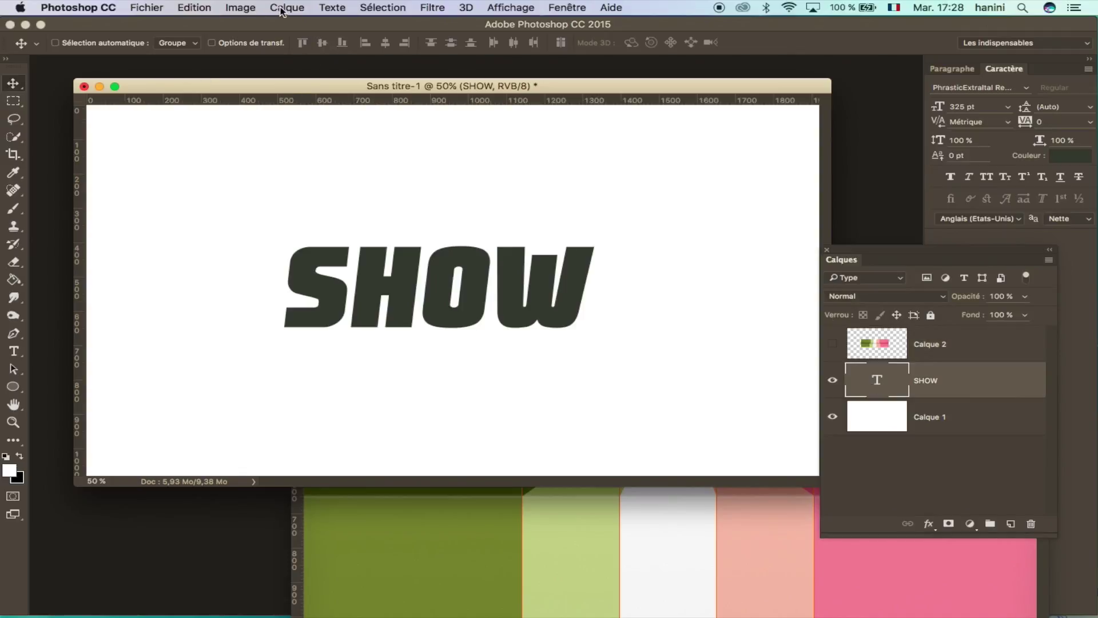
double_click(886, 391)
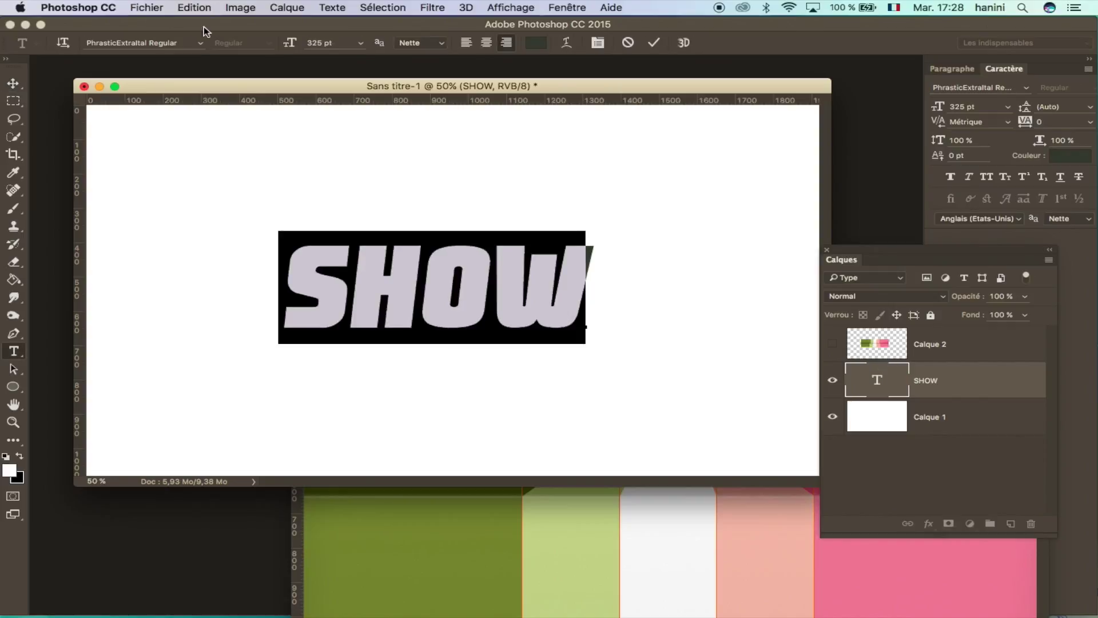
Enlarge SHOW to 689 pt, centre it on the canvas, and show the stripes again
left_click_drag(290, 44, 491, 41)
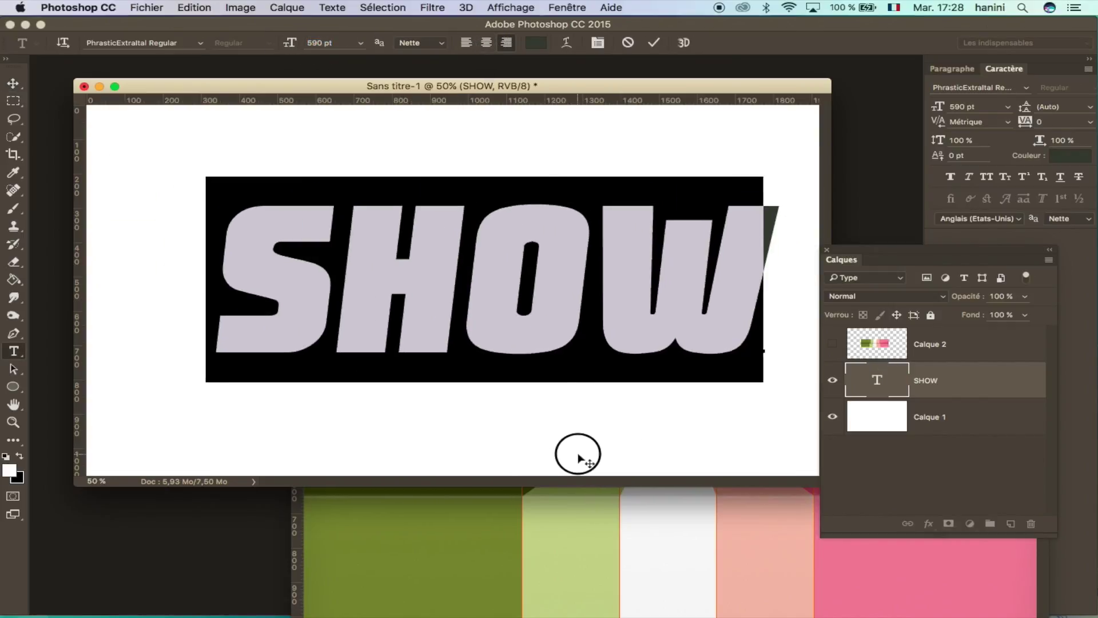
left_click_drag(411, 450, 578, 476)
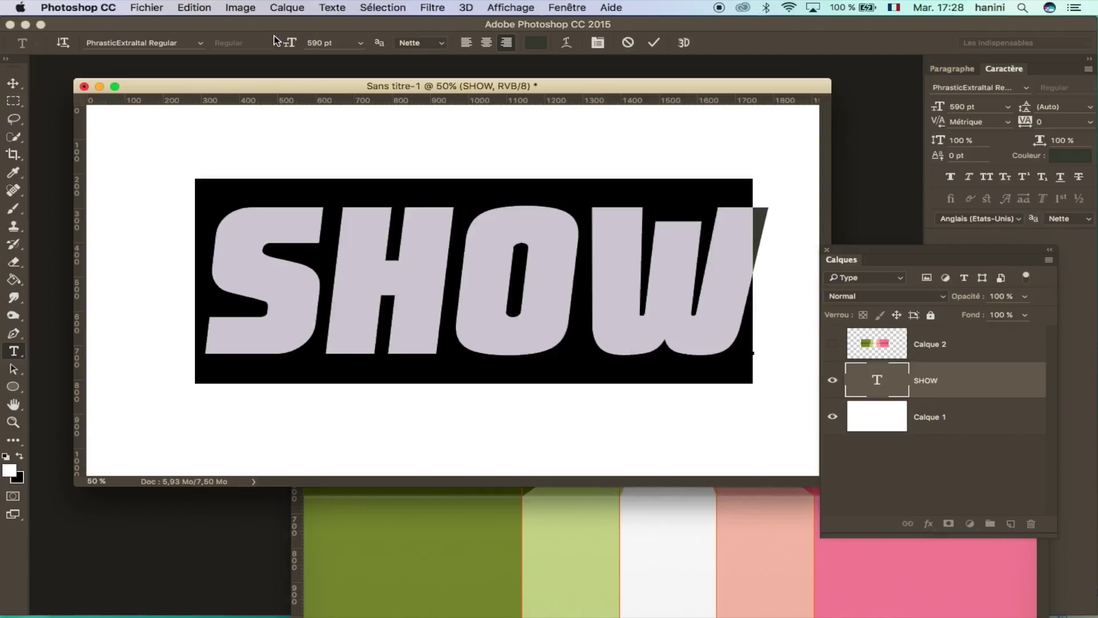
left_click_drag(286, 45, 372, 47)
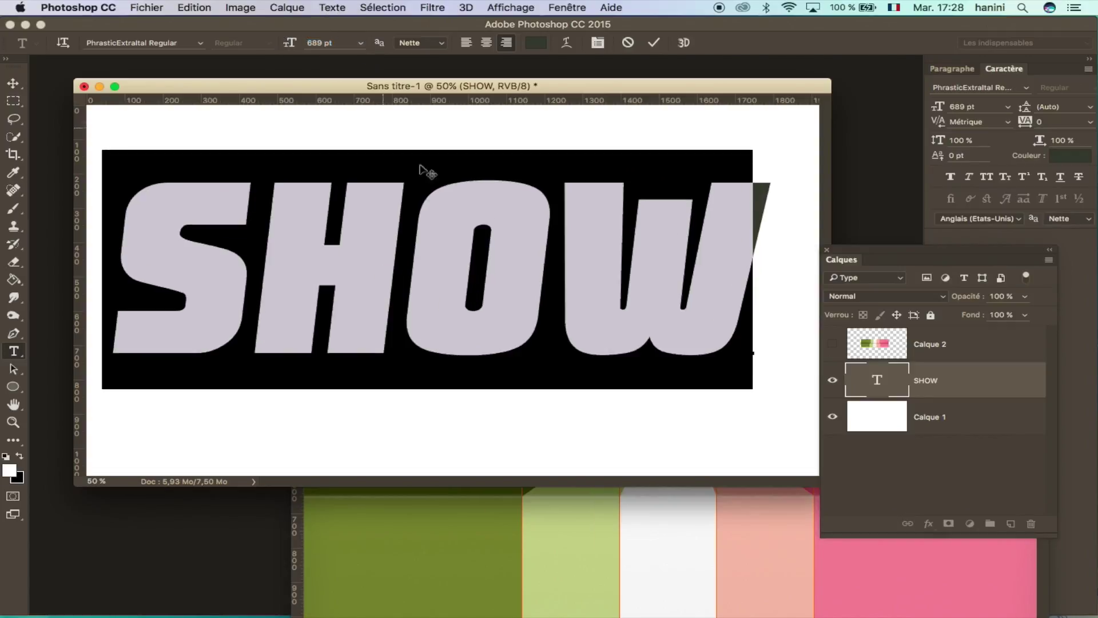
left_click_drag(536, 445, 557, 450)
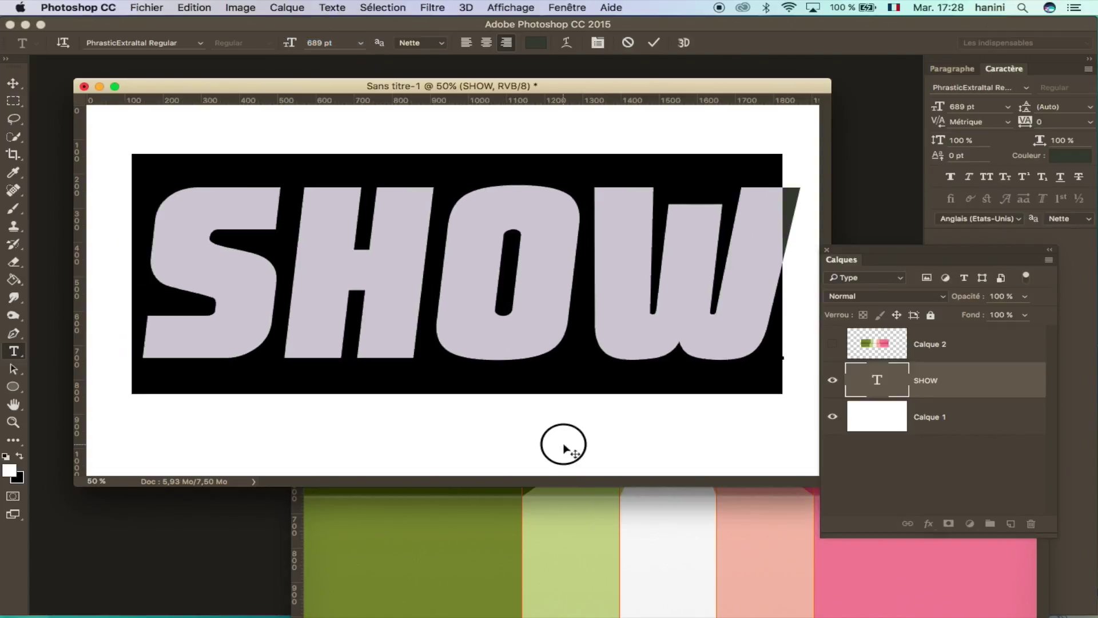
left_click(835, 346)
key("v")
right_click(961, 341)
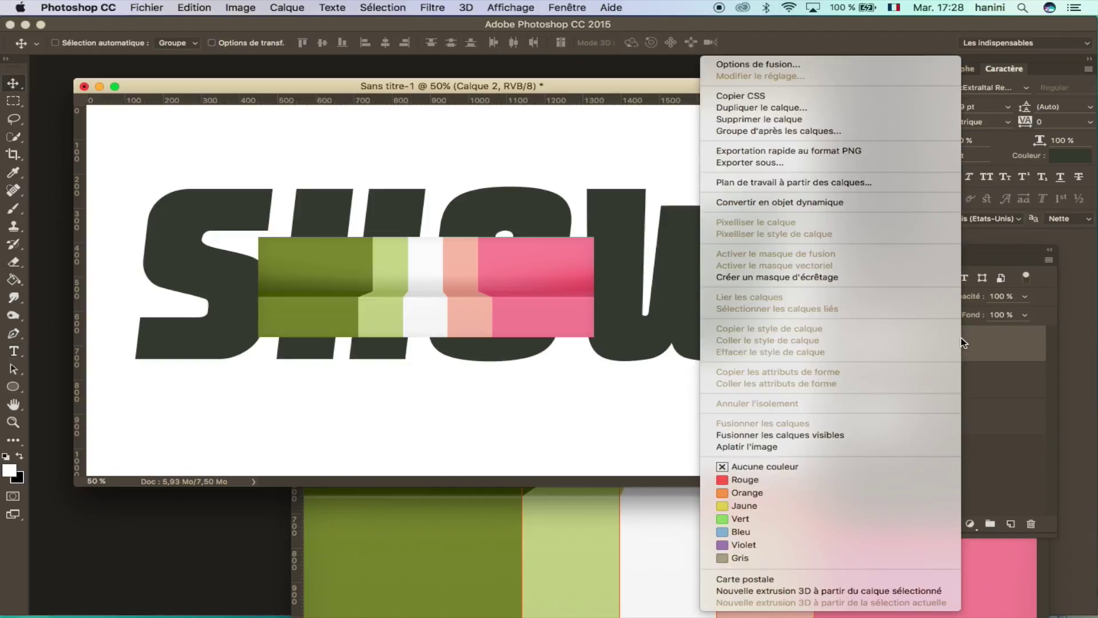
Clip Calque 2 to SHOW and scale the stripes so they fill every letter
left_click(846, 277)
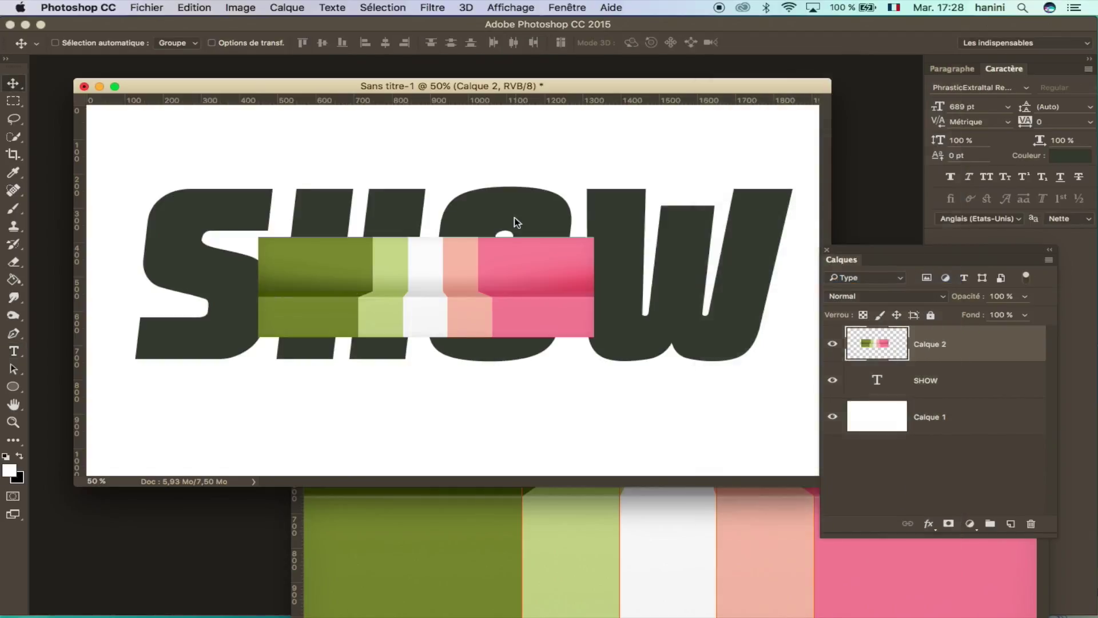
key("ctrl+t")
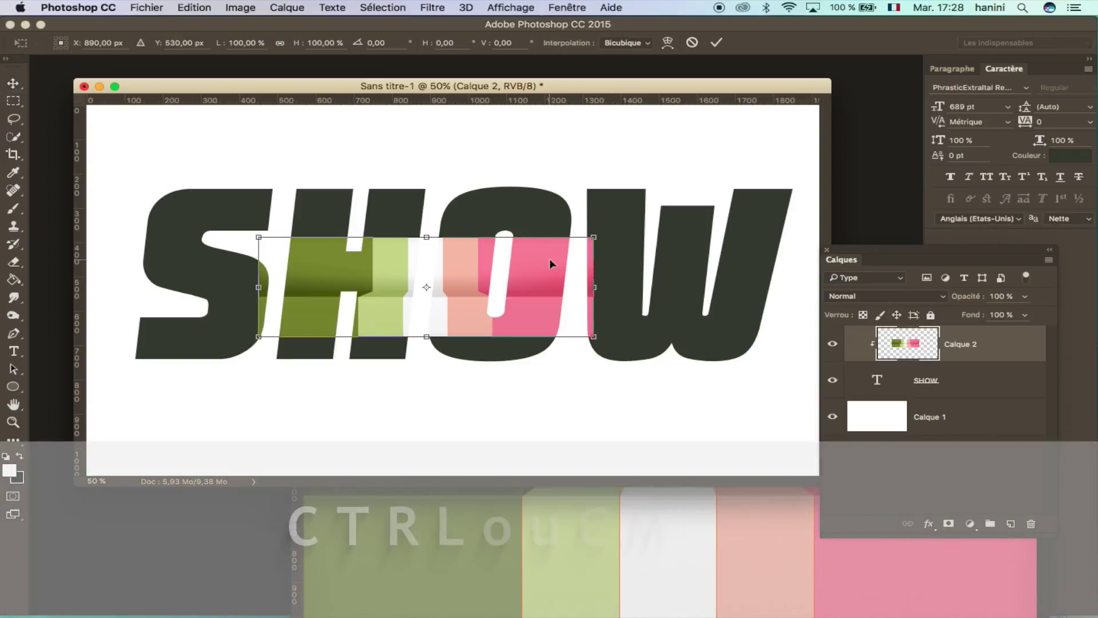
left_click_drag(595, 235, 812, 113)
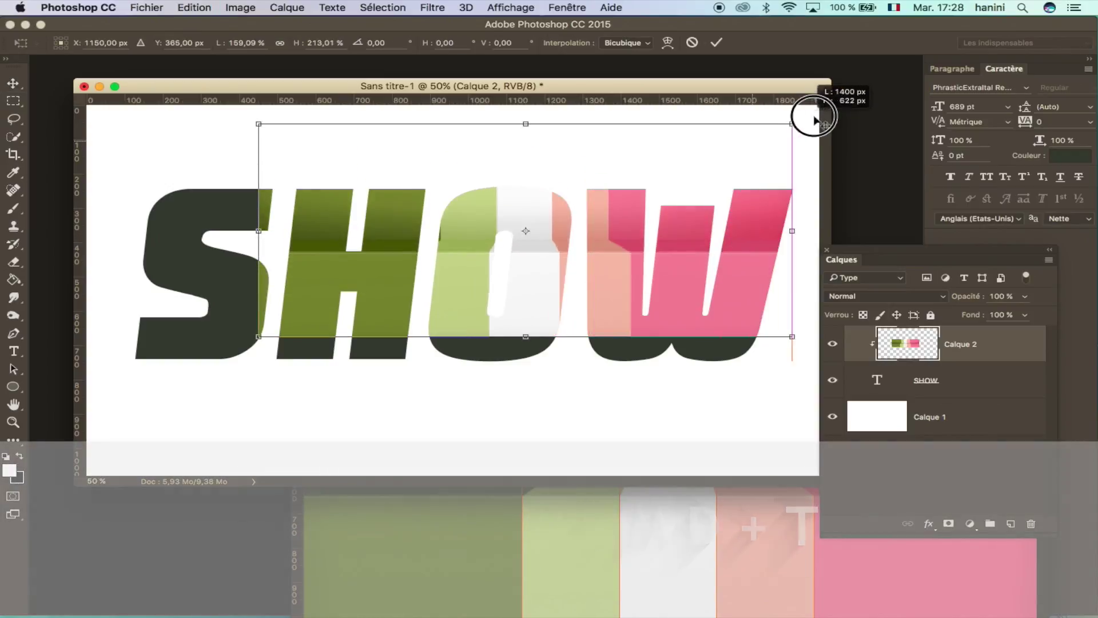
mouse_move(757, 154)
left_mouse_down()
mouse_move(539, 232)
mouse_move(593, 213)
left_mouse_up()
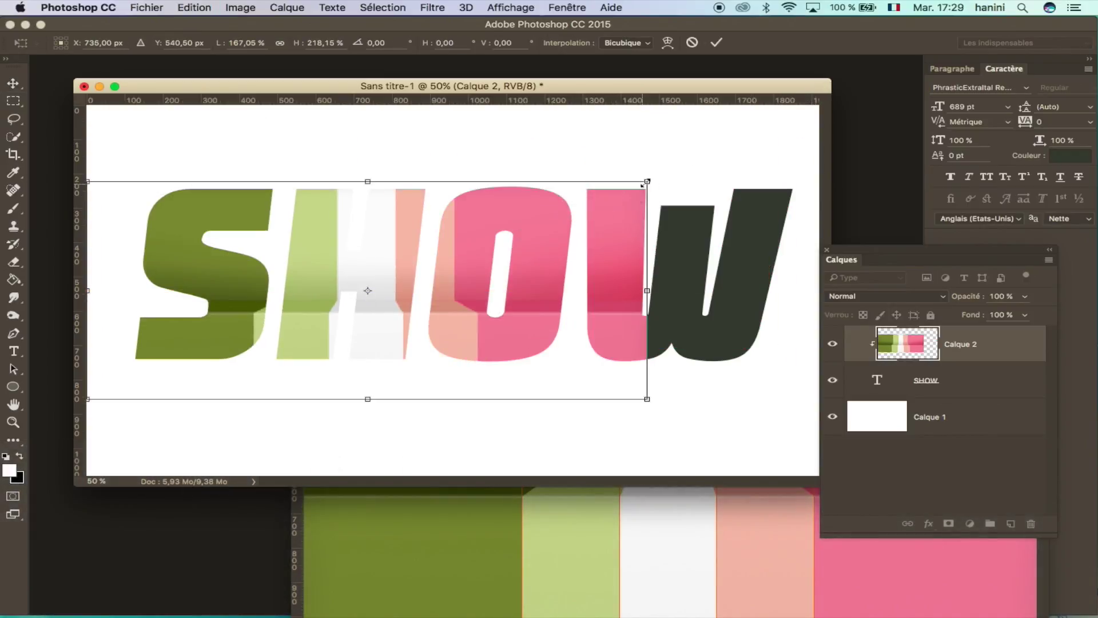
left_click_drag(637, 289, 789, 277)
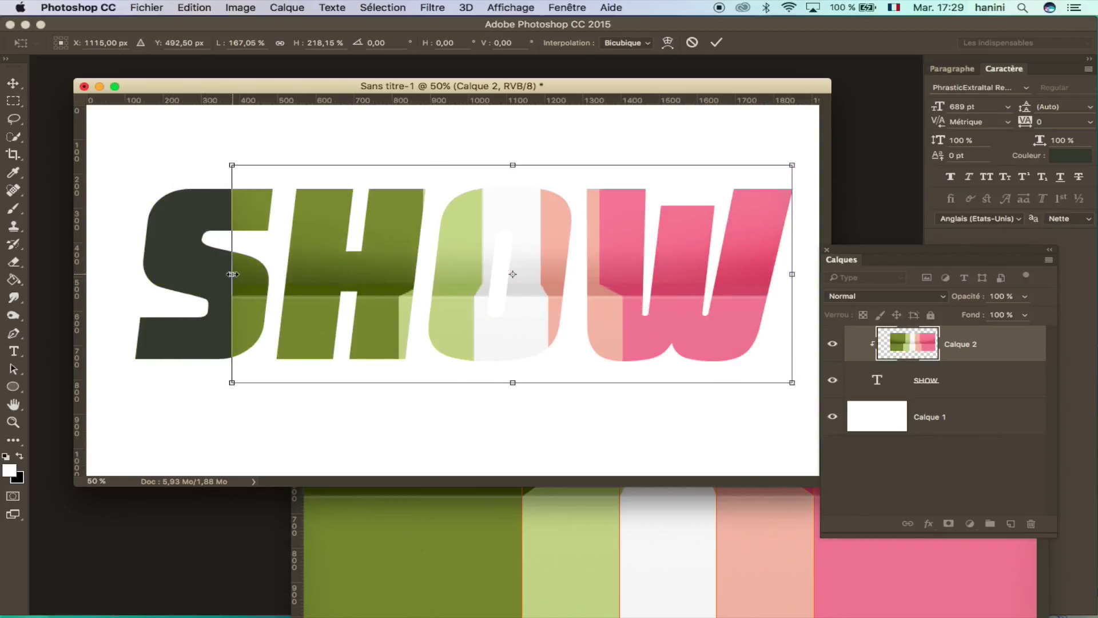
left_click_drag(232, 274, 114, 274)
key("Return")
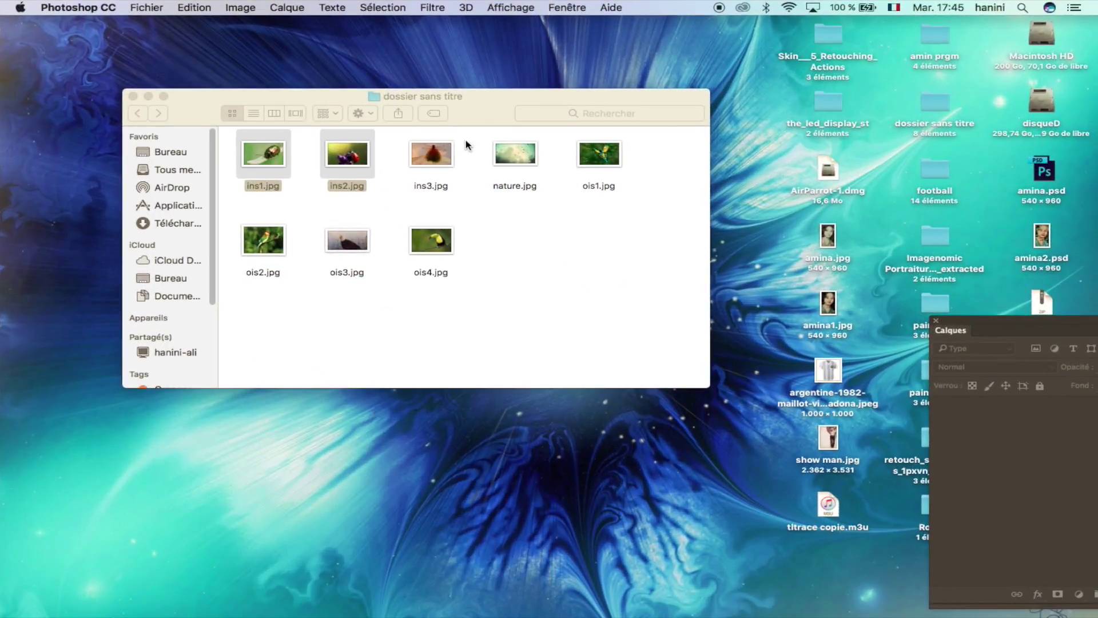
Open nature.jpg from Finder with Adobe Photoshop CC 2015 via Ouvrir avec
left_click(515, 154)
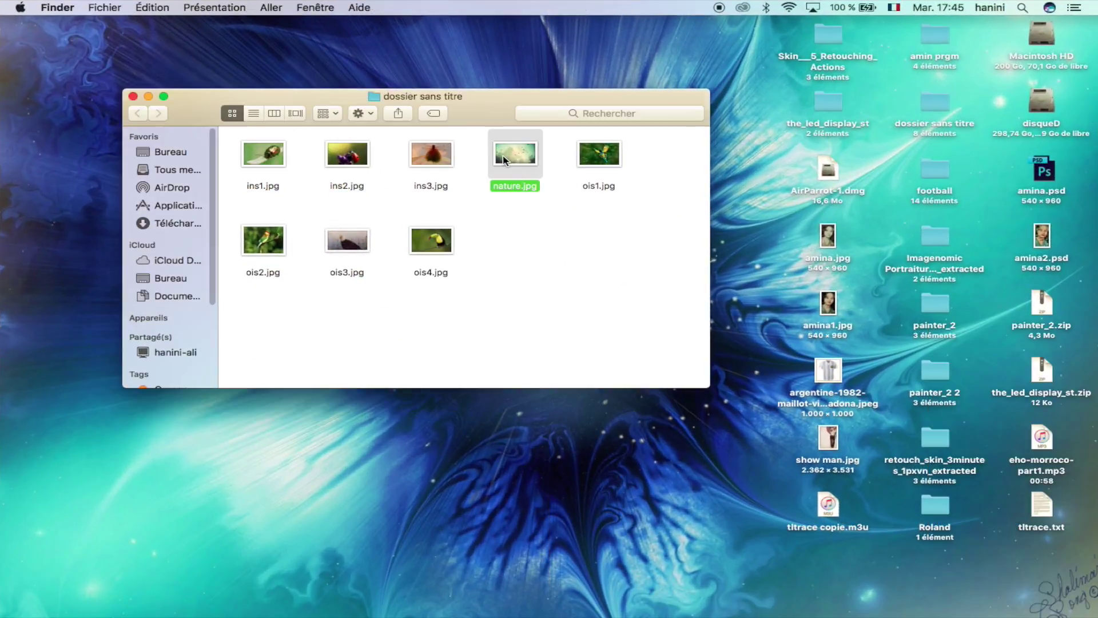
right_click(504, 153)
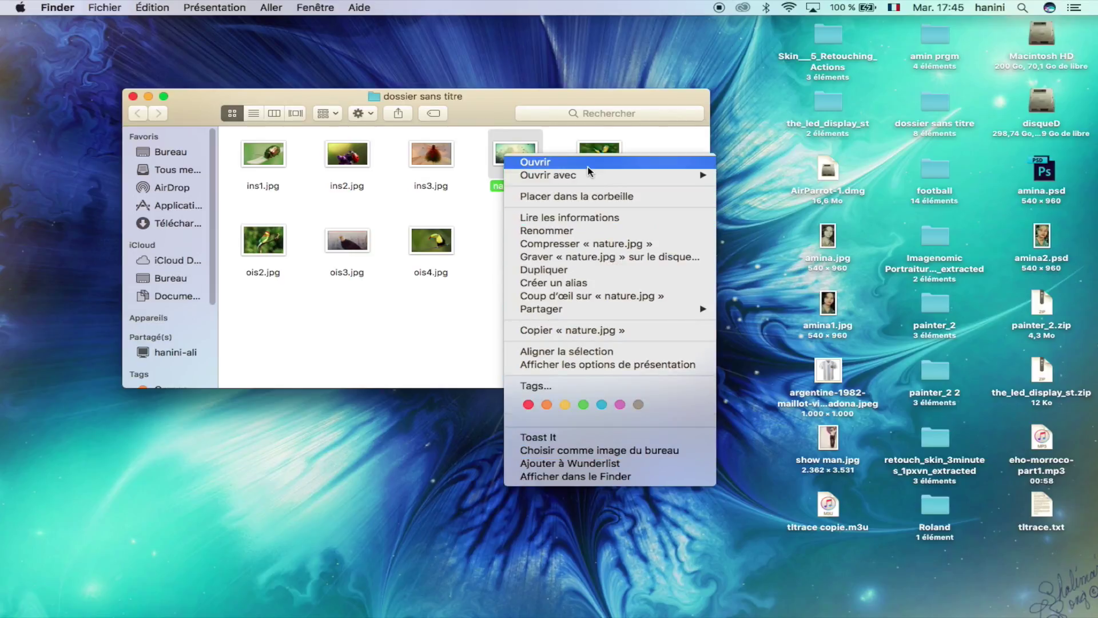
mouse_move(548, 175)
left_click(831, 197)
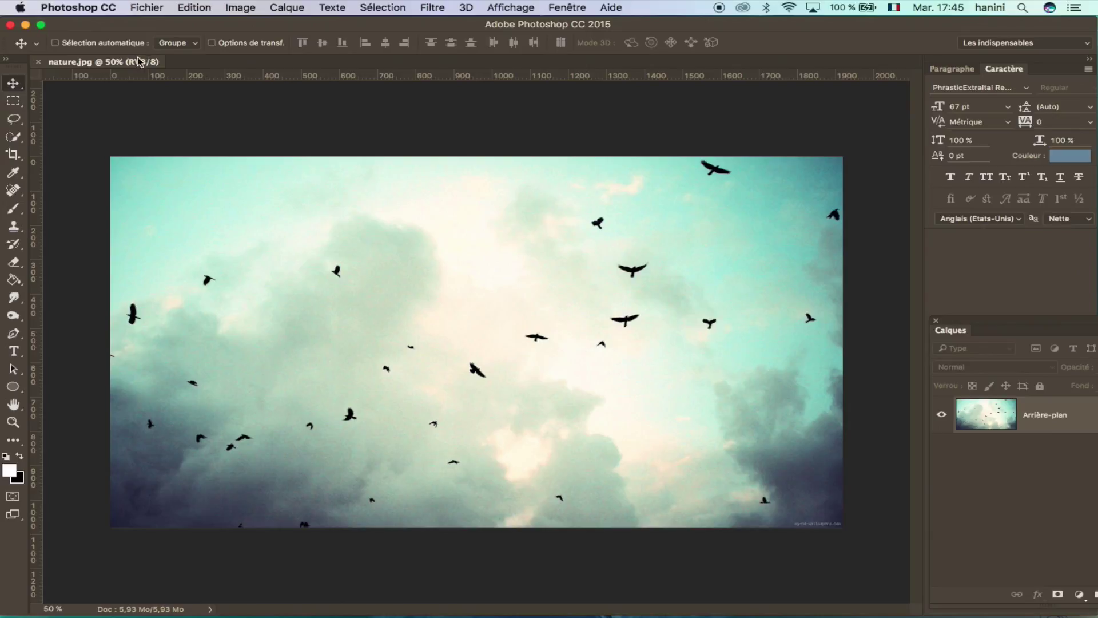
Add the text ANIMAUX on the sky photo with the Type tool
left_click(14, 351)
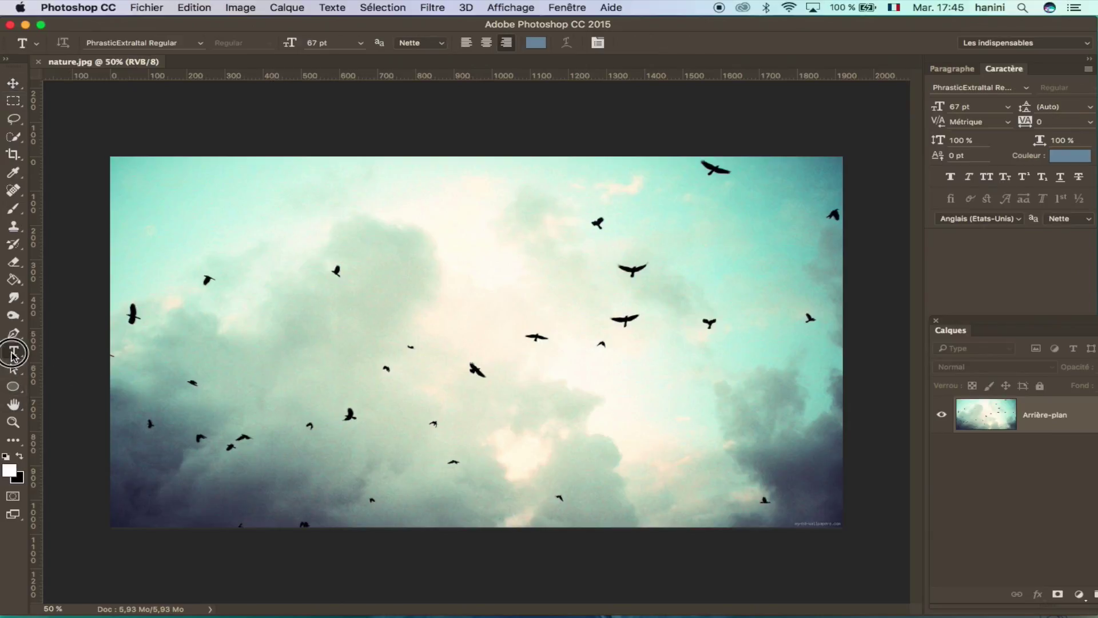
left_click(317, 326)
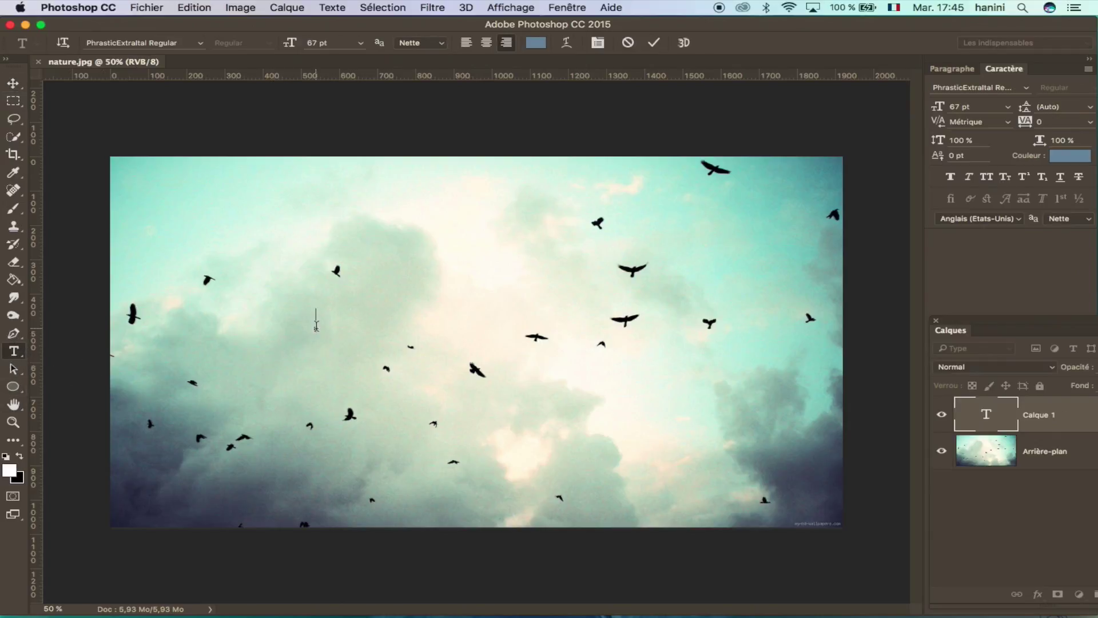
type("ANIMAUX")
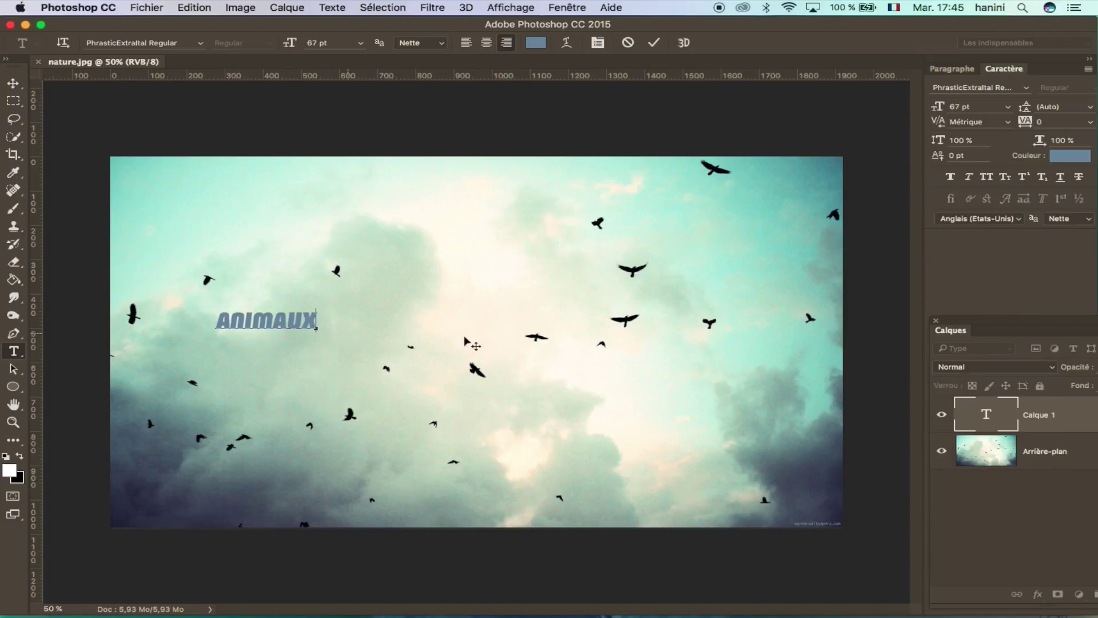
left_click(979, 418)
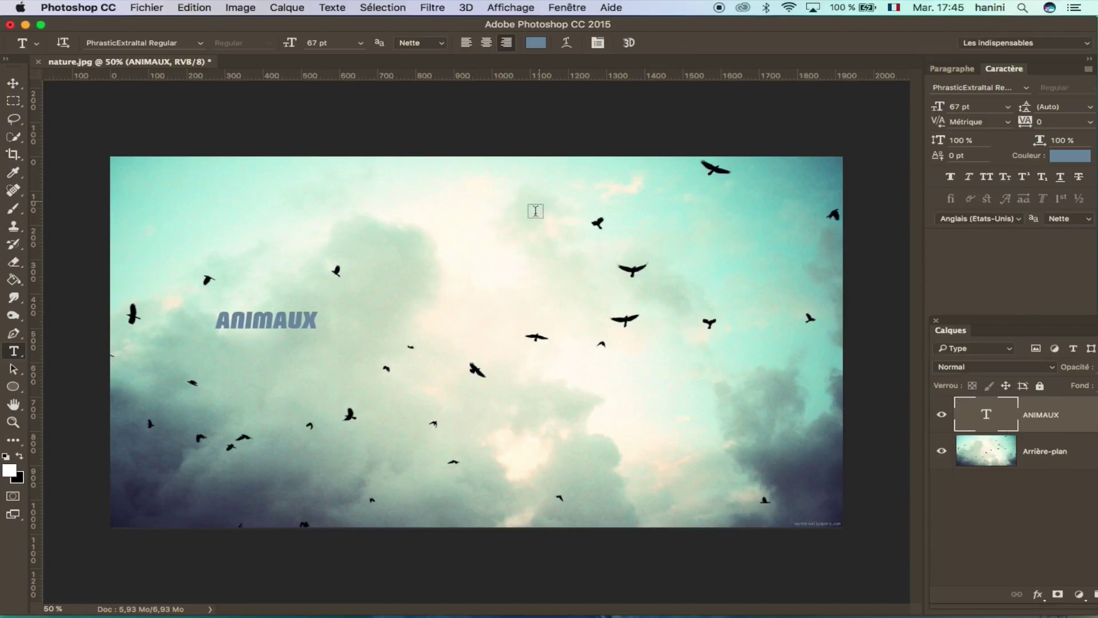
Enlarge ANIMAUX to about 470 pt and centre it across the middle of the photo
double_click(986, 413)
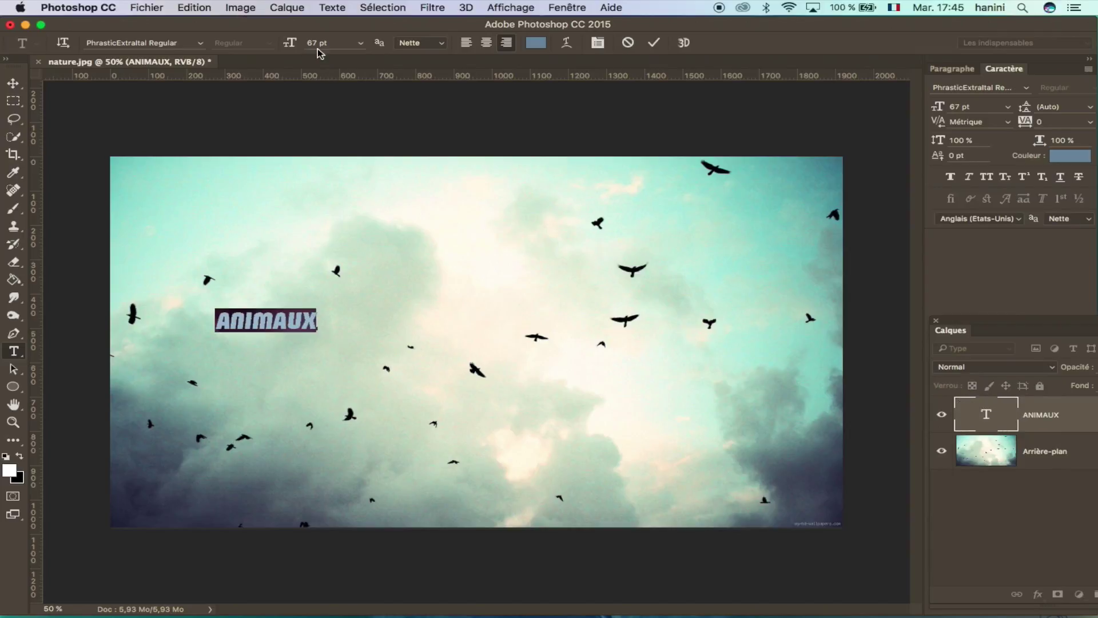
left_click_drag(290, 46, 497, 44)
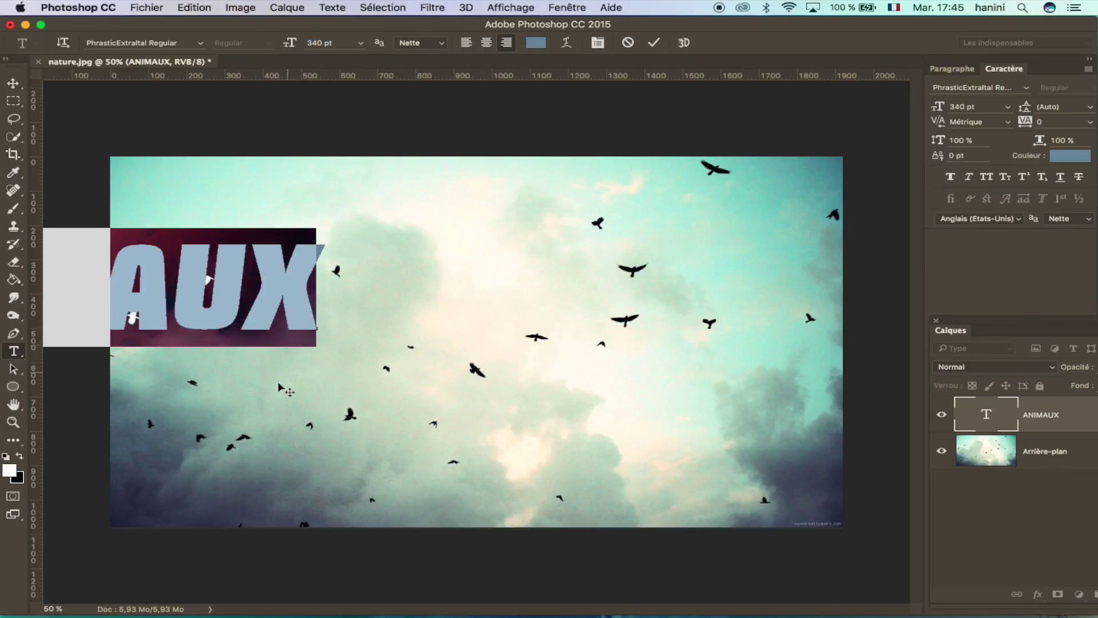
mouse_move(307, 384)
left_mouse_down()
mouse_move(719, 360)
mouse_move(784, 371)
left_mouse_up()
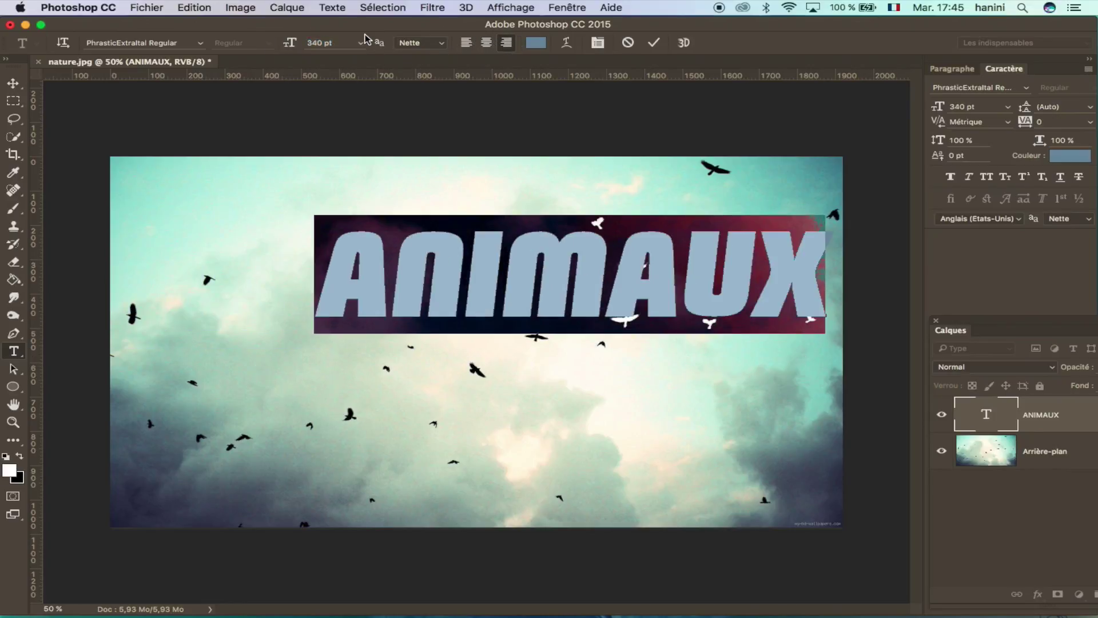
mouse_move(319, 49)
left_mouse_down()
mouse_move(392, 55)
mouse_move(352, 39)
left_mouse_up()
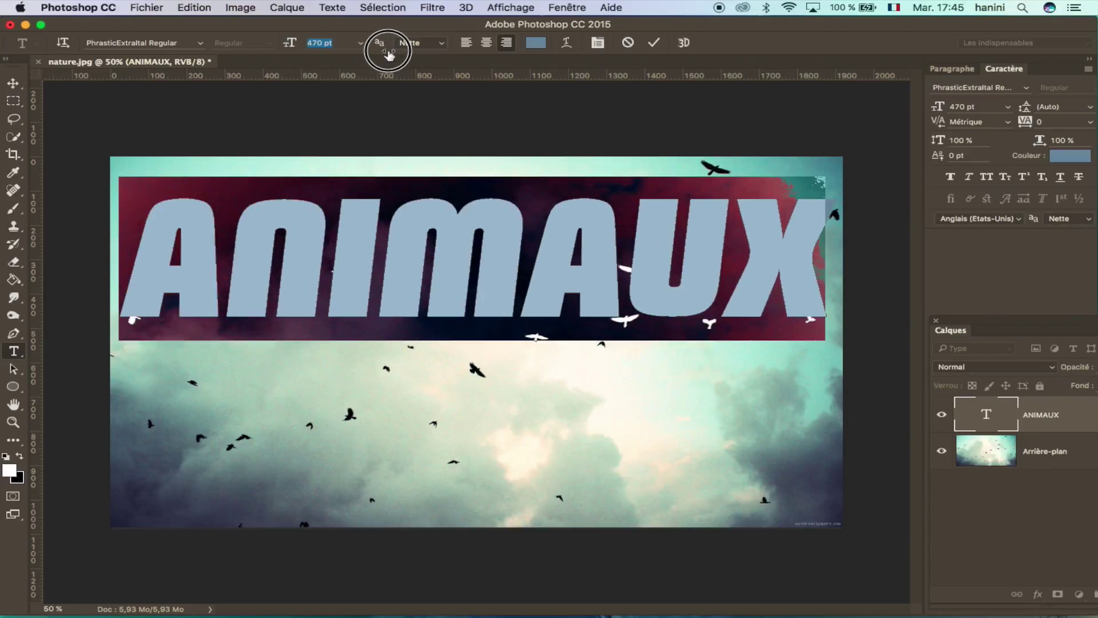
left_click_drag(540, 417, 494, 483)
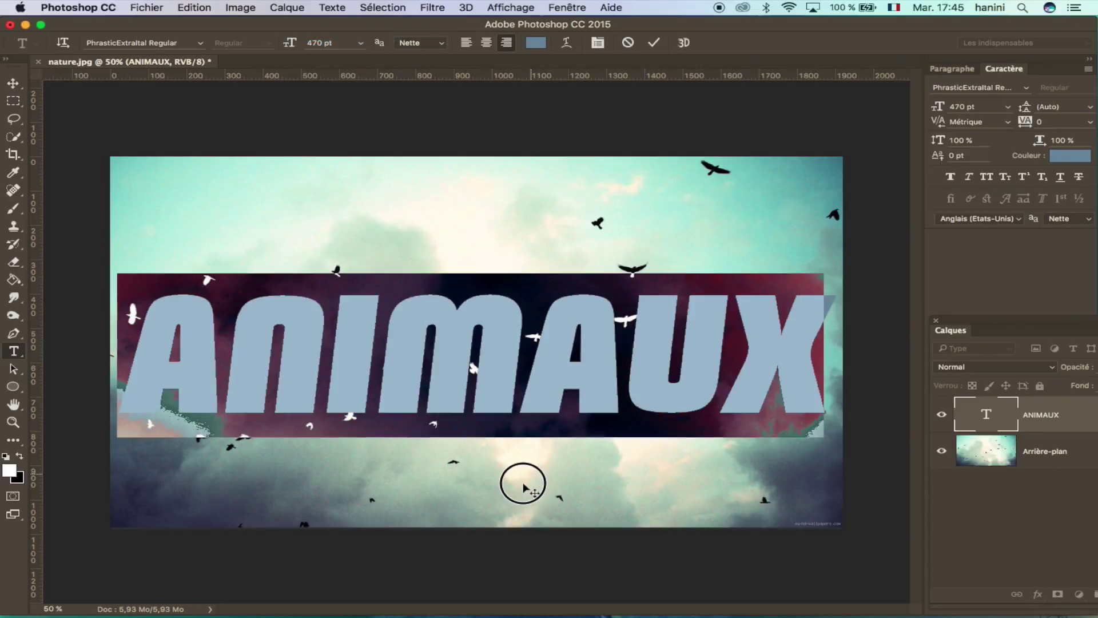
Adjust ANIMAUX's width, height and tracking, and set 469 pt size with 9,01 pt leading
left_click(508, 8)
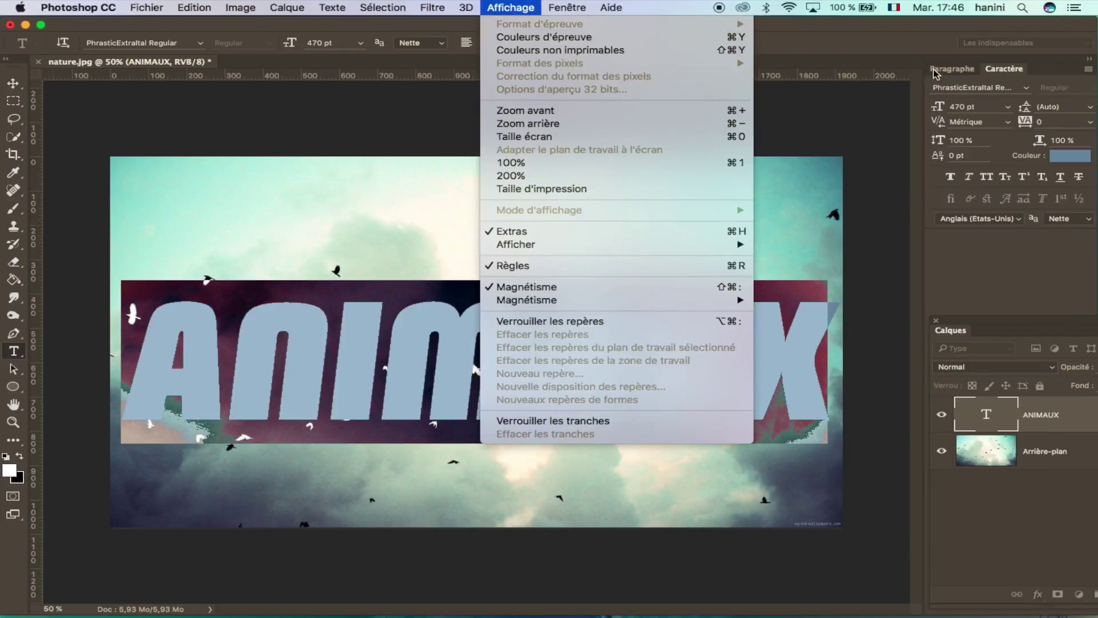
left_click(992, 90)
left_click_drag(1039, 143, 1038, 146)
mouse_move(938, 144)
left_mouse_down()
mouse_move(965, 151)
mouse_move(932, 160)
left_mouse_up()
left_click_drag(1025, 122, 1026, 126)
left_click_drag(939, 109, 646, 110)
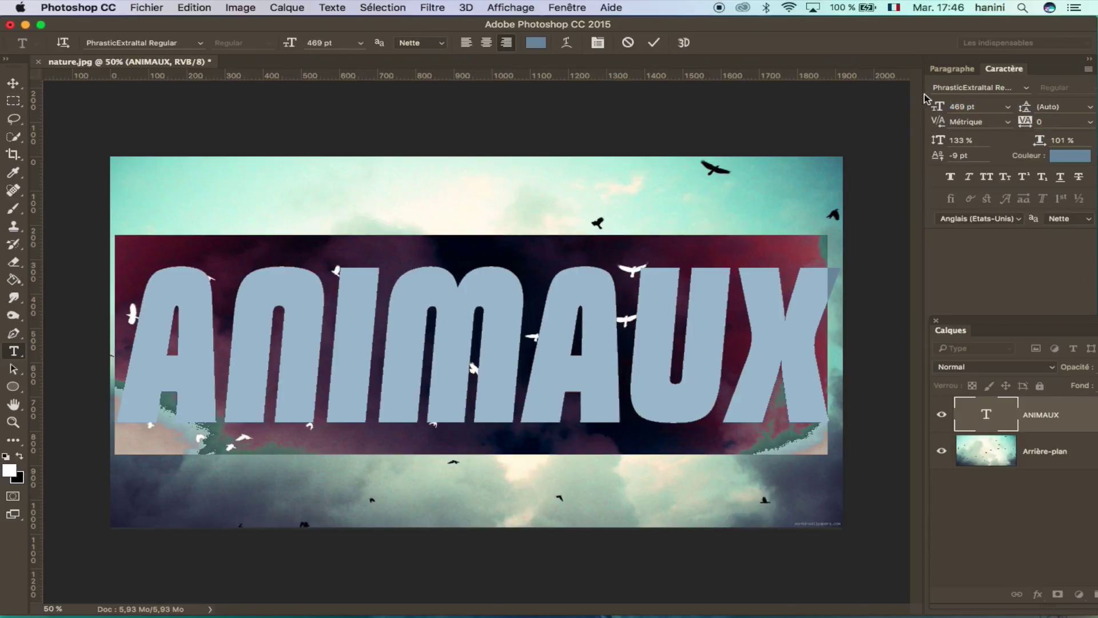
left_click_drag(1024, 115, 1022, 115)
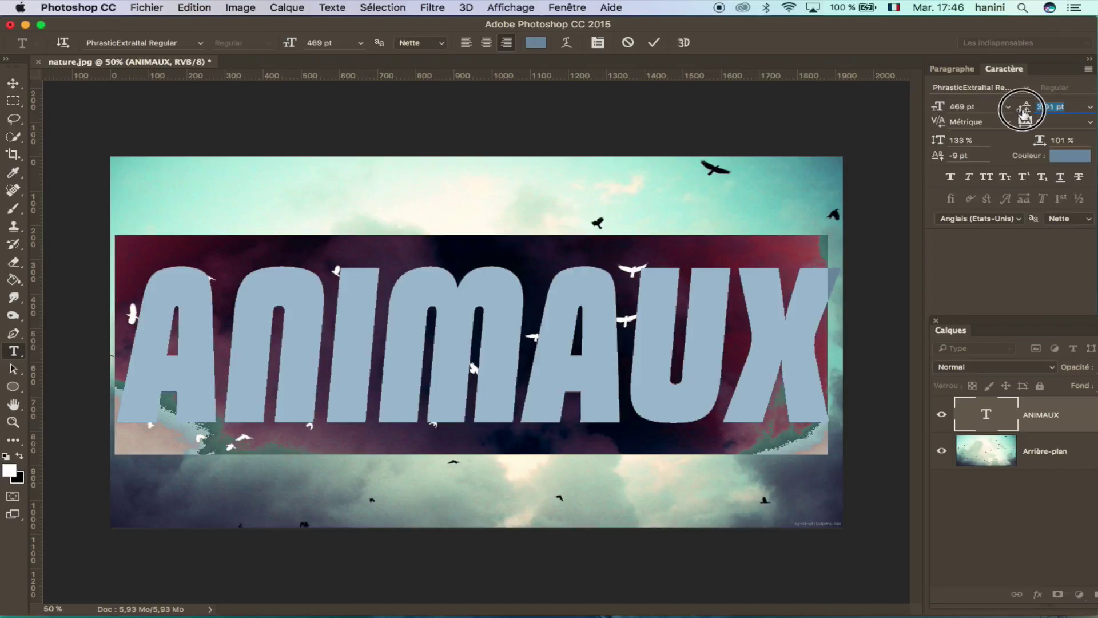
Try italic, faux bold, strikethrough and underline on ANIMAUX, keep none, then step through fonts
left_click(969, 178)
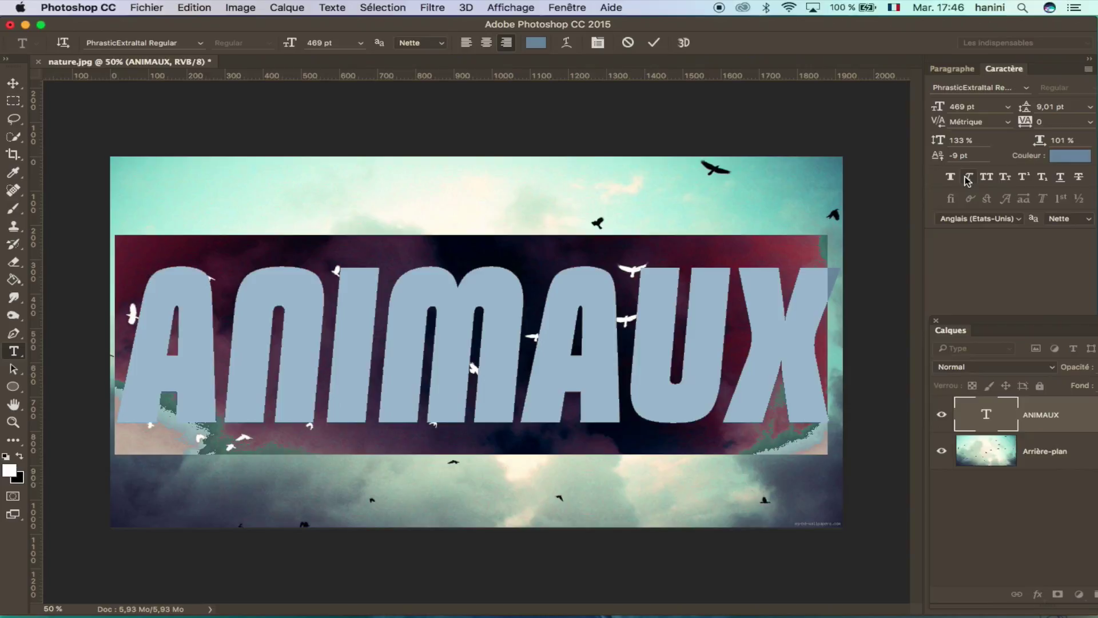
left_click(951, 179)
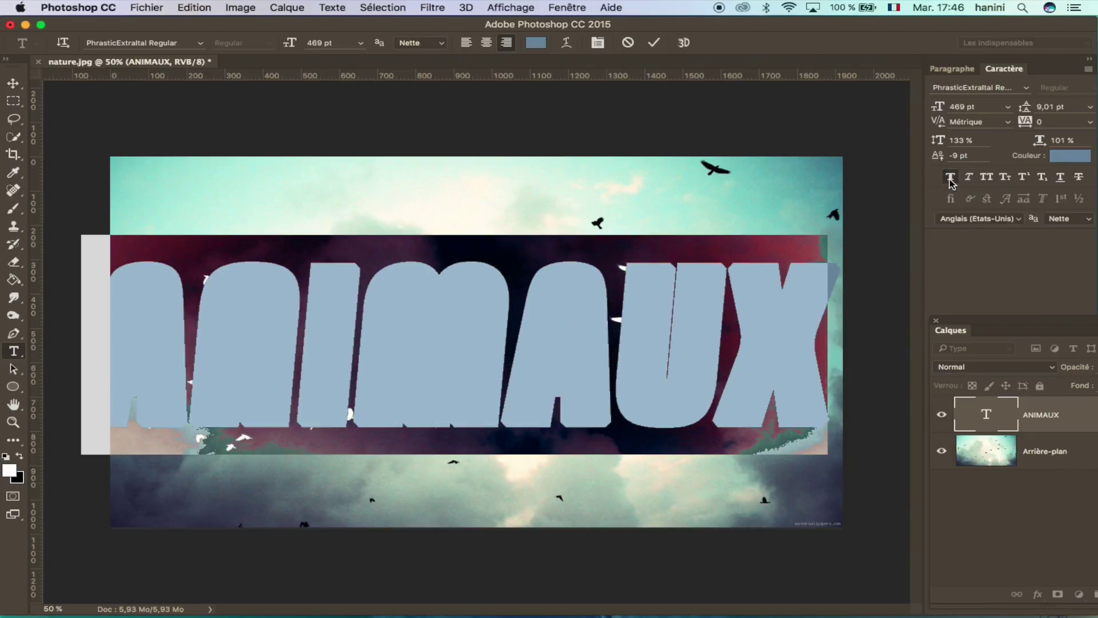
left_click(1078, 178)
left_click(1078, 178)
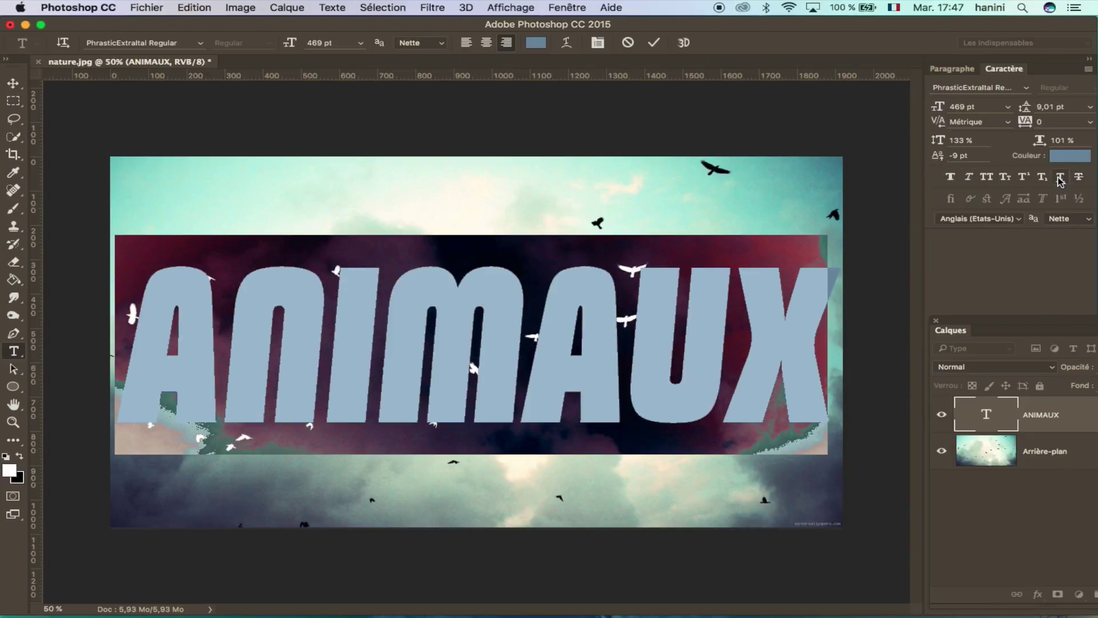
left_click(1059, 178)
left_click(183, 43)
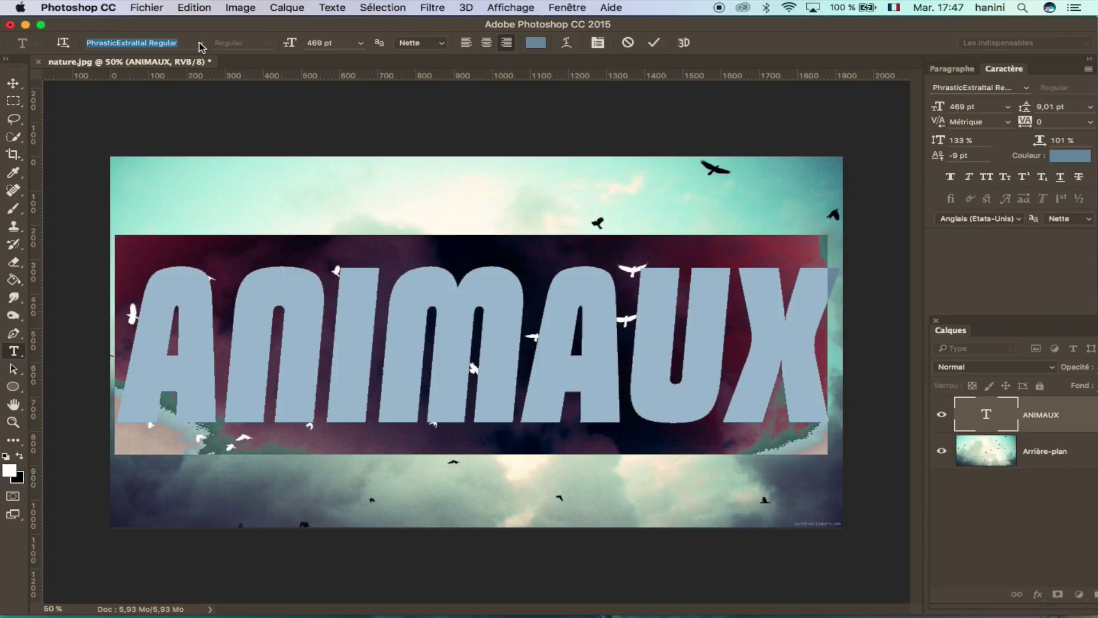
key("Down")
key("Down")
Set ANIMAUX to Poplar Std Black at 545 pt, commit the text, and move the poster aside
mouse_move(292, 45)
left_mouse_down()
mouse_move(277, 47)
mouse_move(350, 46)
left_mouse_up()
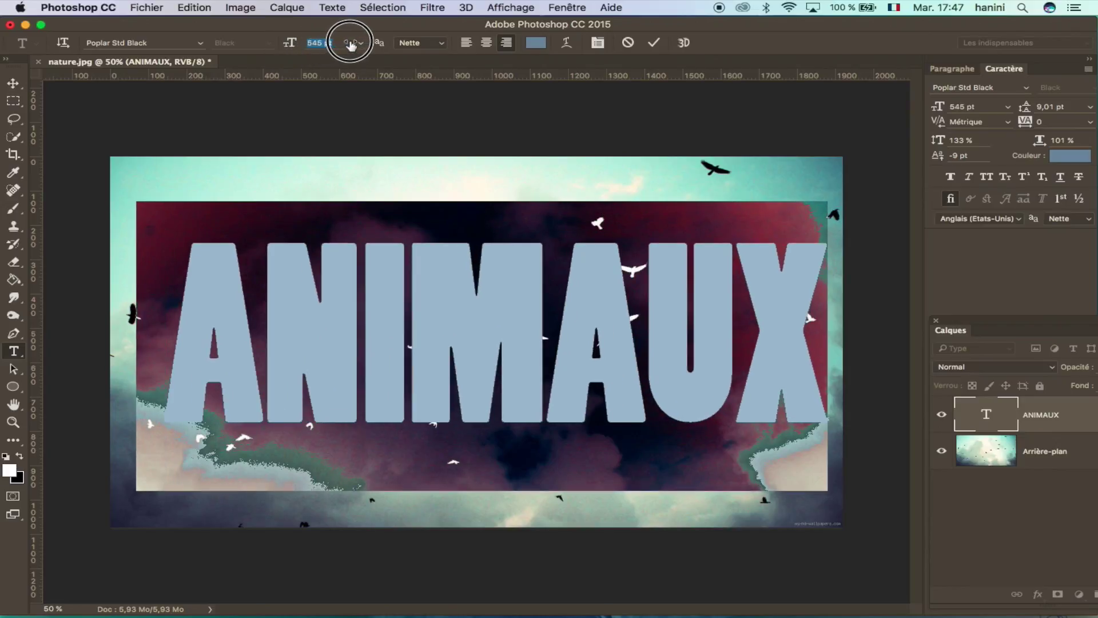
key("shift+Tab")
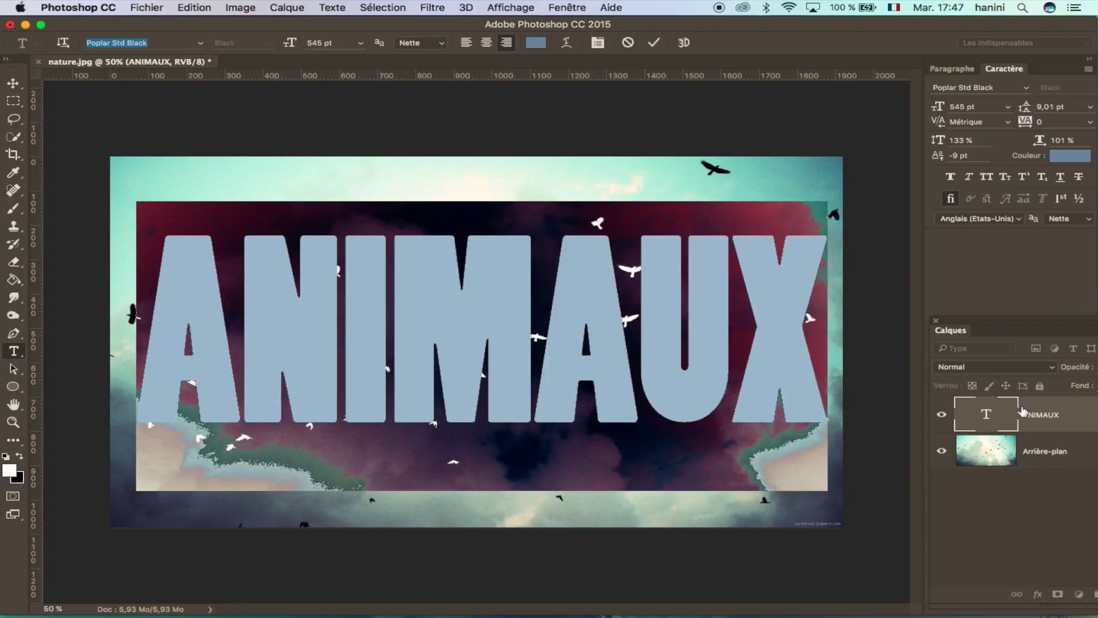
left_click(982, 437)
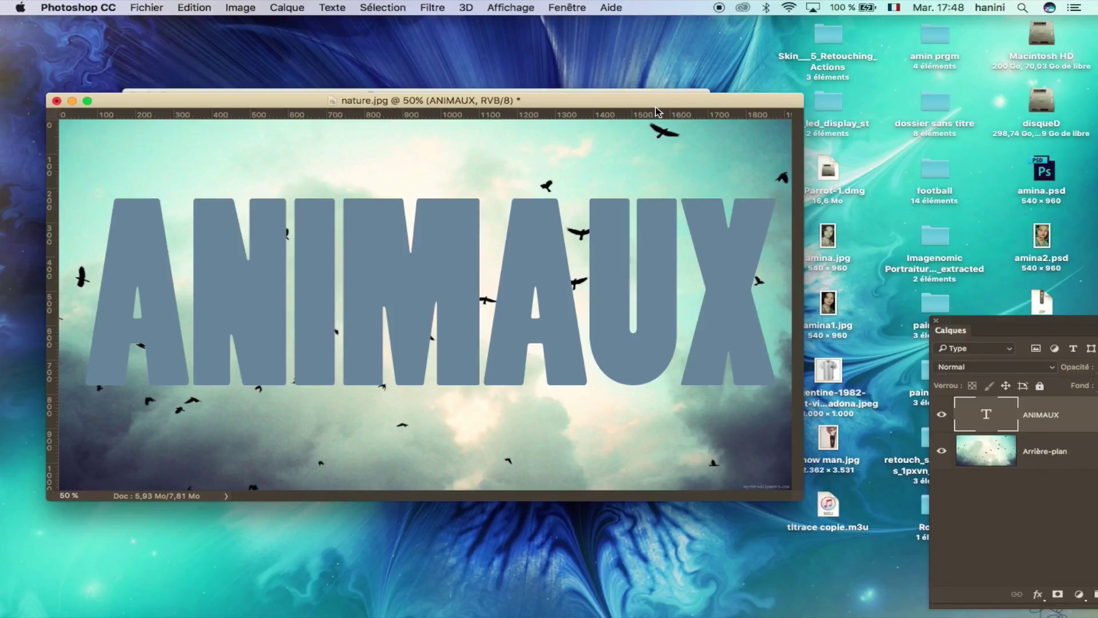
left_click_drag(657, 112, 689, 282)
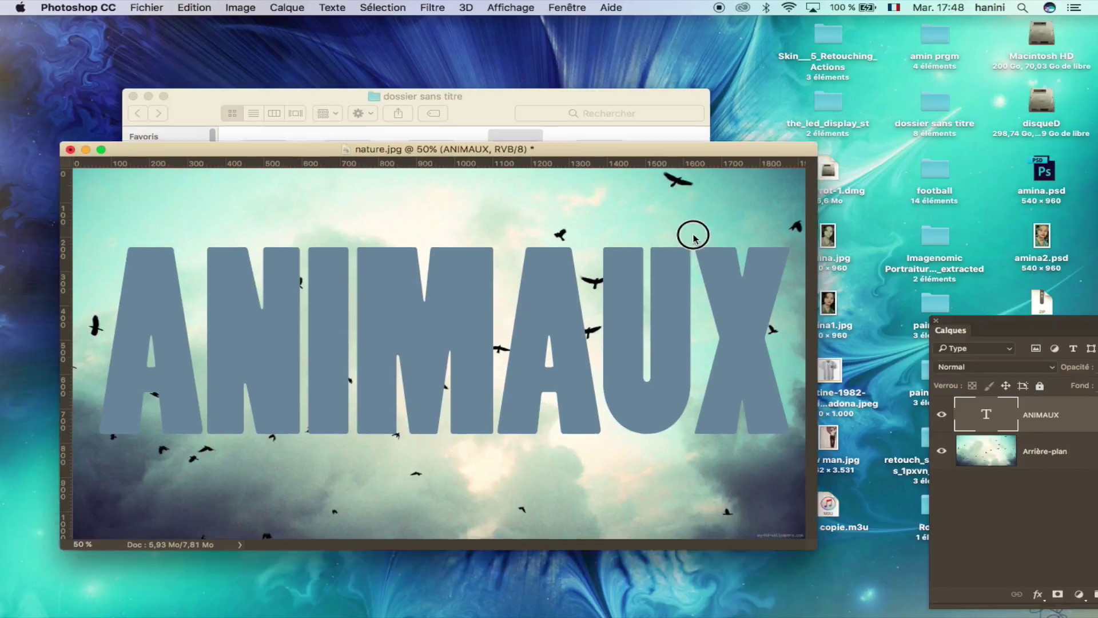
Open every photo in the folder except nature.jpg in Adobe Photoshop CC 2015 via Open With
left_click_drag(661, 152, 221, 300)
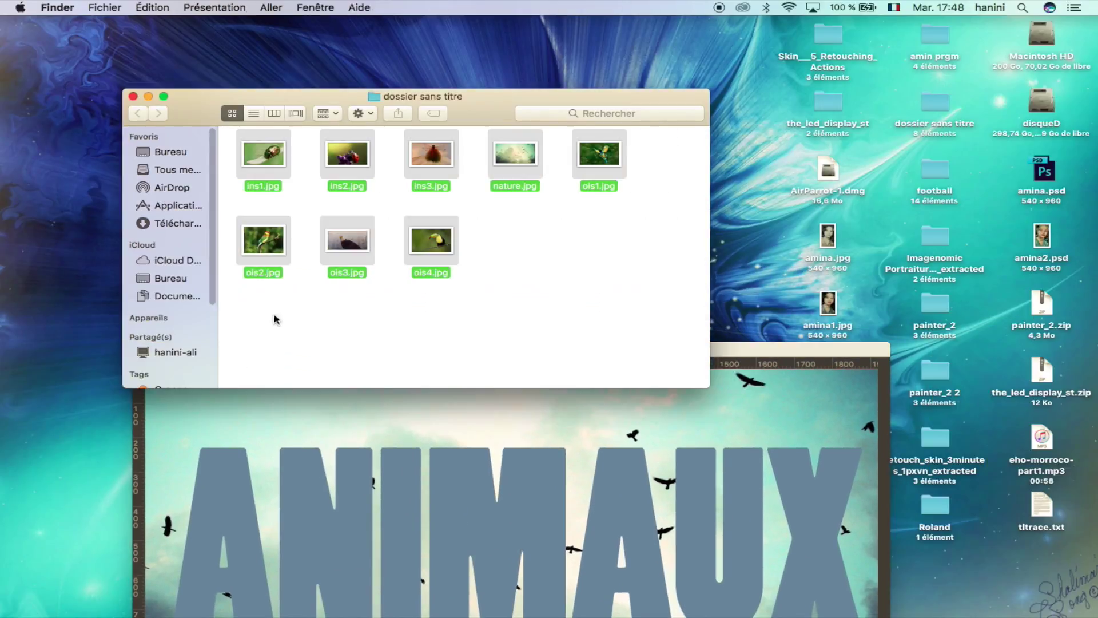
left_click(519, 157, "super")
right_click(439, 250)
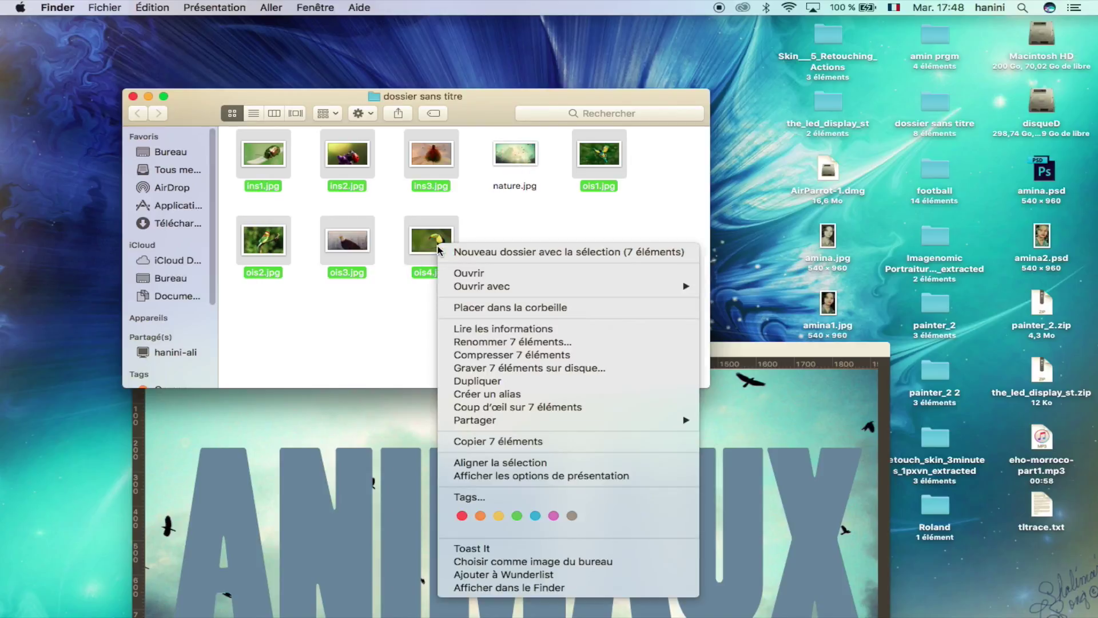
left_click(849, 308)
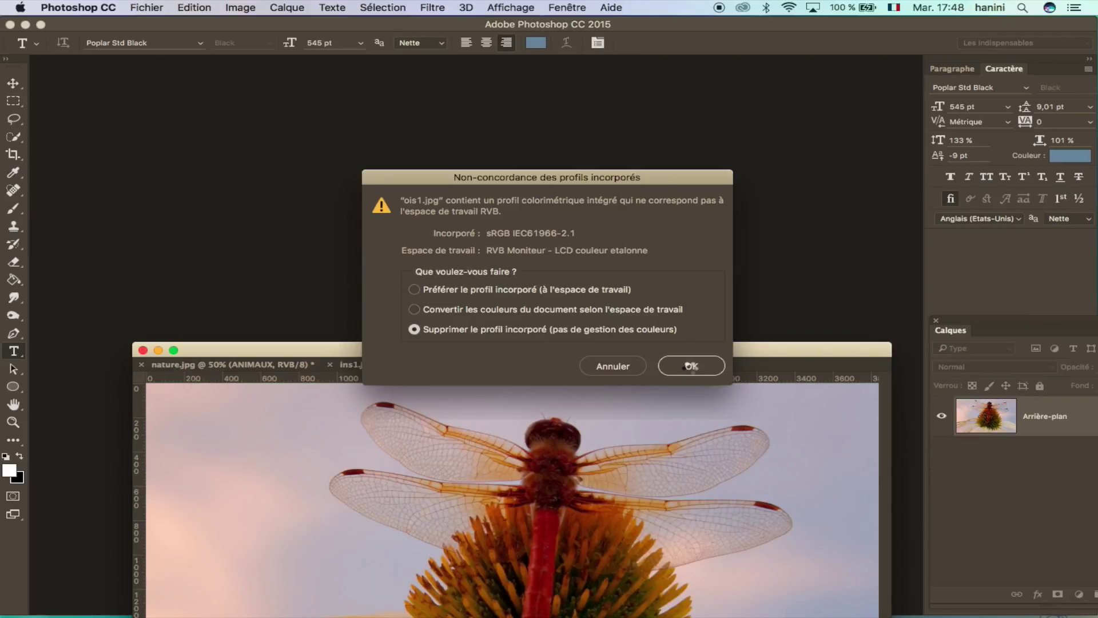
Accept the colour-profile prompt and float nature.jpg in its own window beside the photos
left_click(681, 363)
left_click_drag(675, 355, 592, 108)
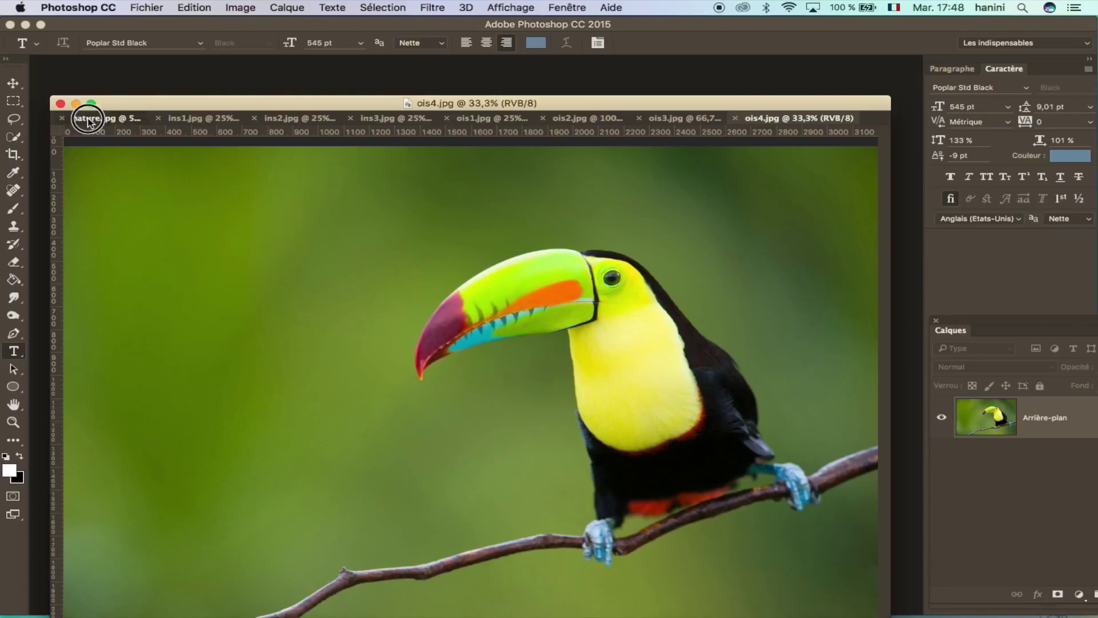
left_click(87, 118)
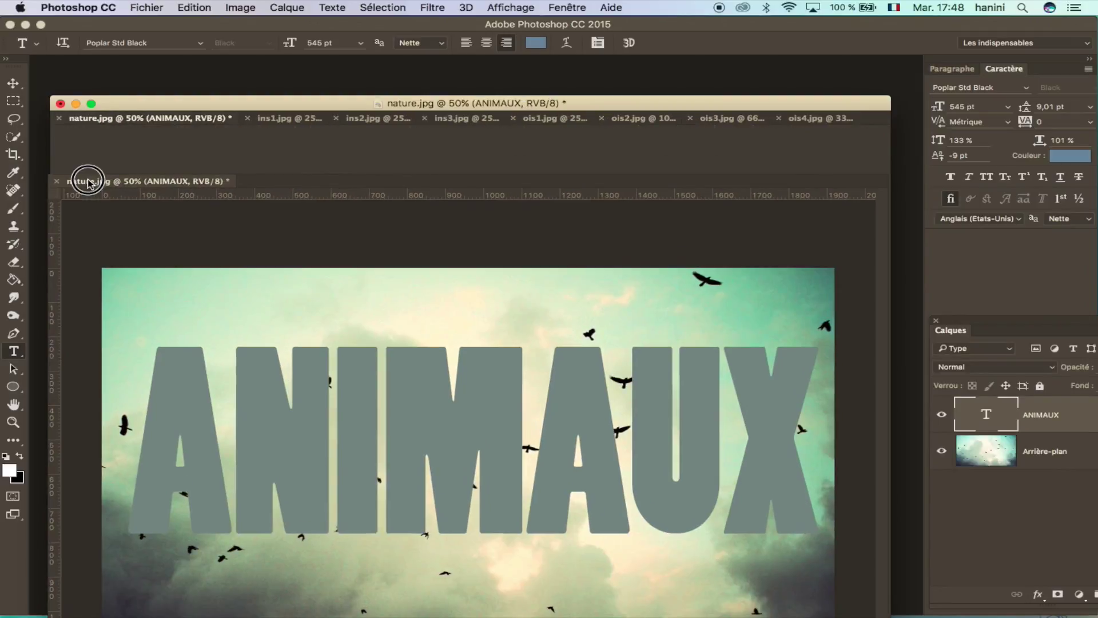
left_click_drag(90, 119, 88, 166)
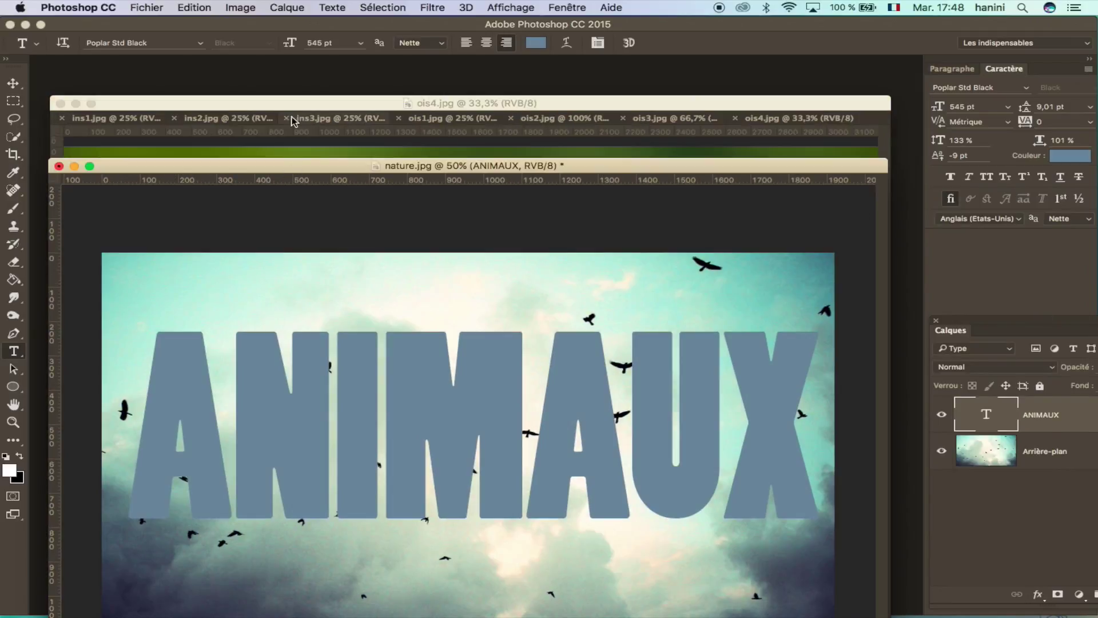
left_click_drag(247, 107, 685, 120)
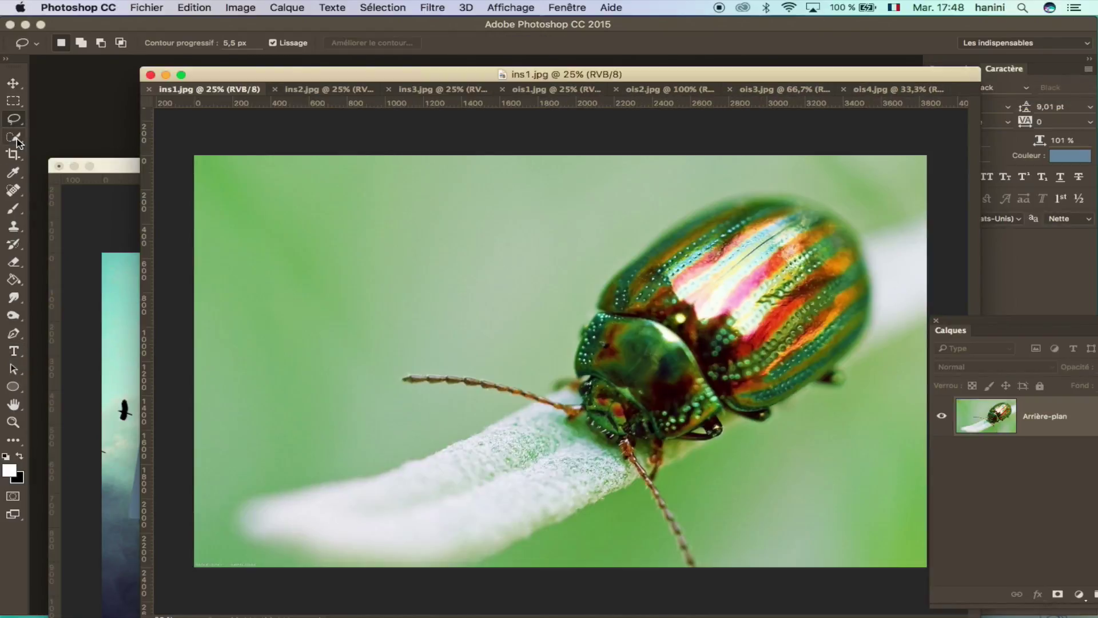
Select the green beetle in ins1.jpg with Quick Selection, then shift its window right
left_click(17, 140)
mouse_move(840, 256)
left_mouse_down()
mouse_move(731, 228)
mouse_move(642, 263)
mouse_move(755, 214)
mouse_move(815, 254)
mouse_move(795, 341)
mouse_move(674, 406)
mouse_move(602, 410)
mouse_move(610, 423)
mouse_move(699, 413)
mouse_move(846, 319)
mouse_move(778, 384)
left_mouse_up()
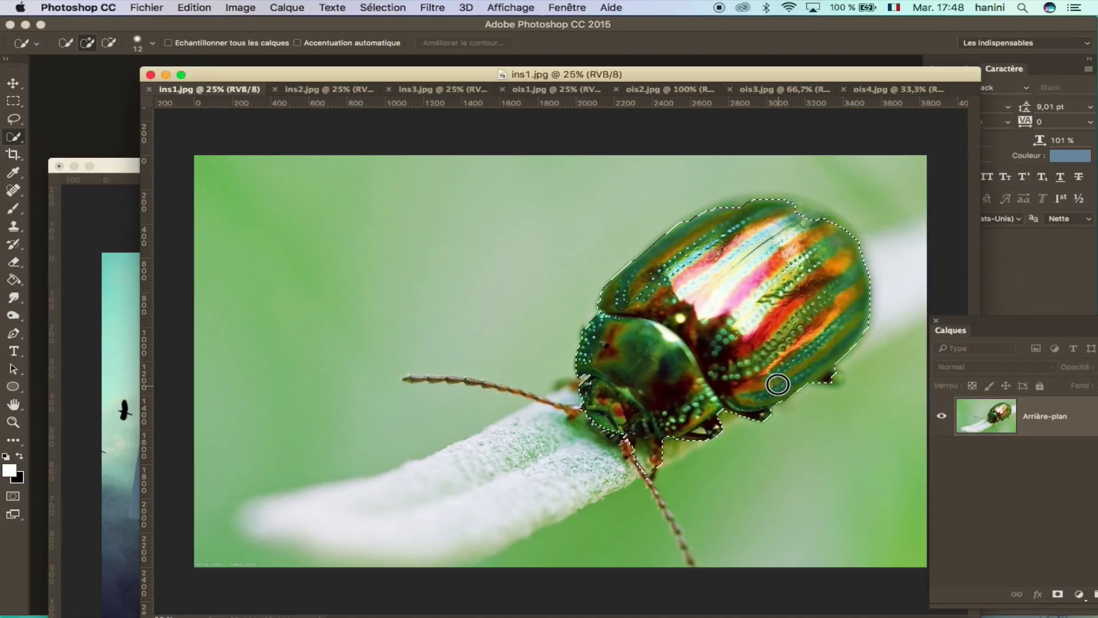
mouse_move(809, 229)
left_mouse_down()
mouse_move(784, 208)
mouse_move(787, 261)
left_mouse_up()
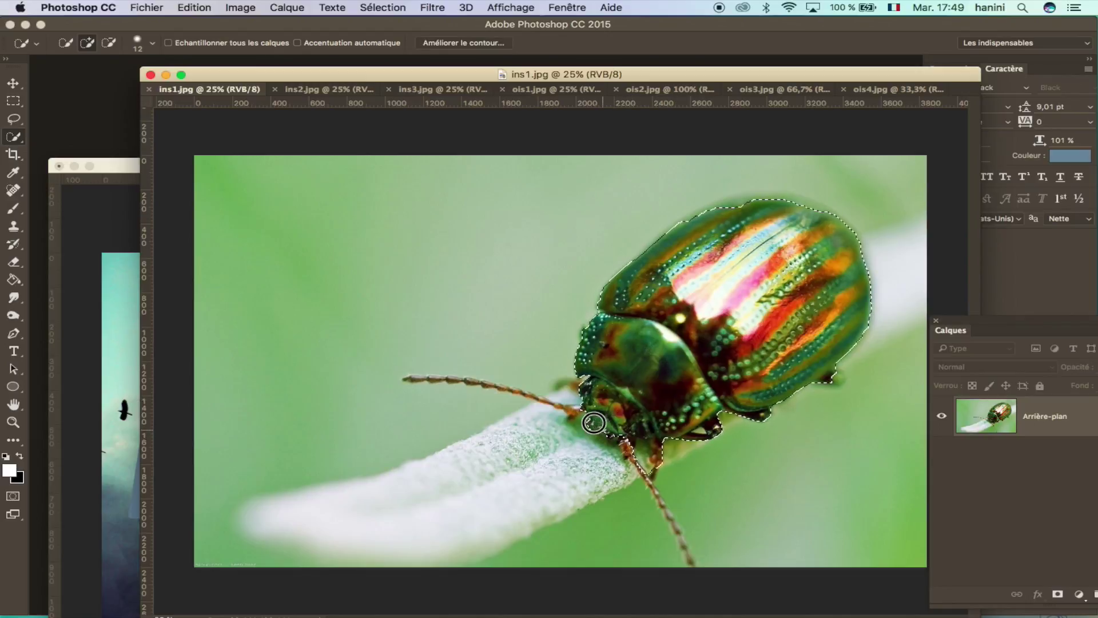
left_click(13, 83)
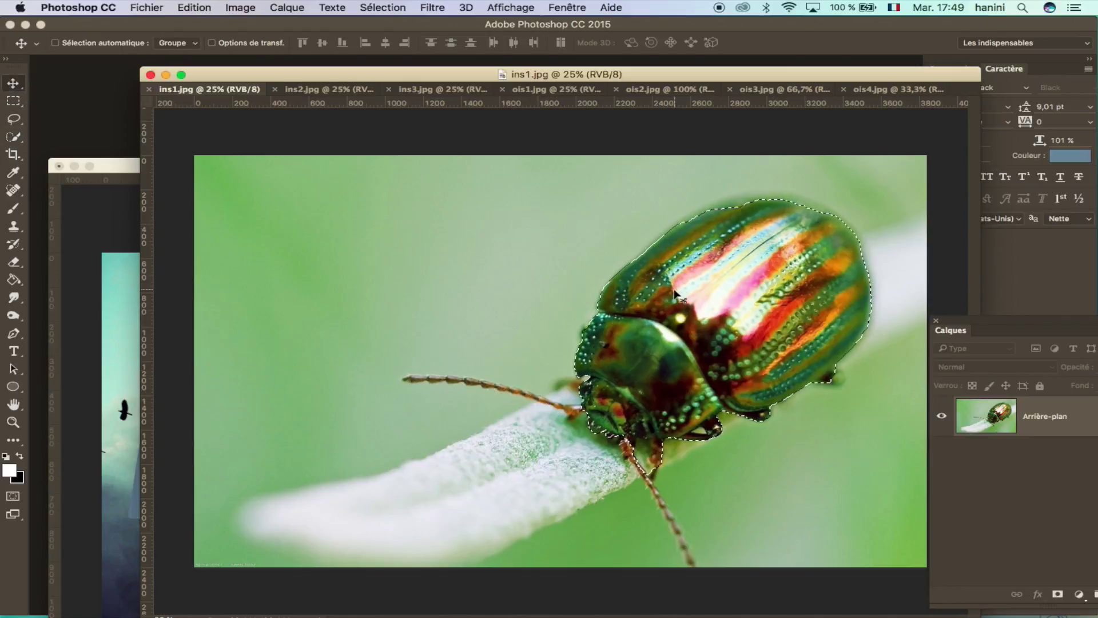
left_click_drag(333, 74, 413, 74)
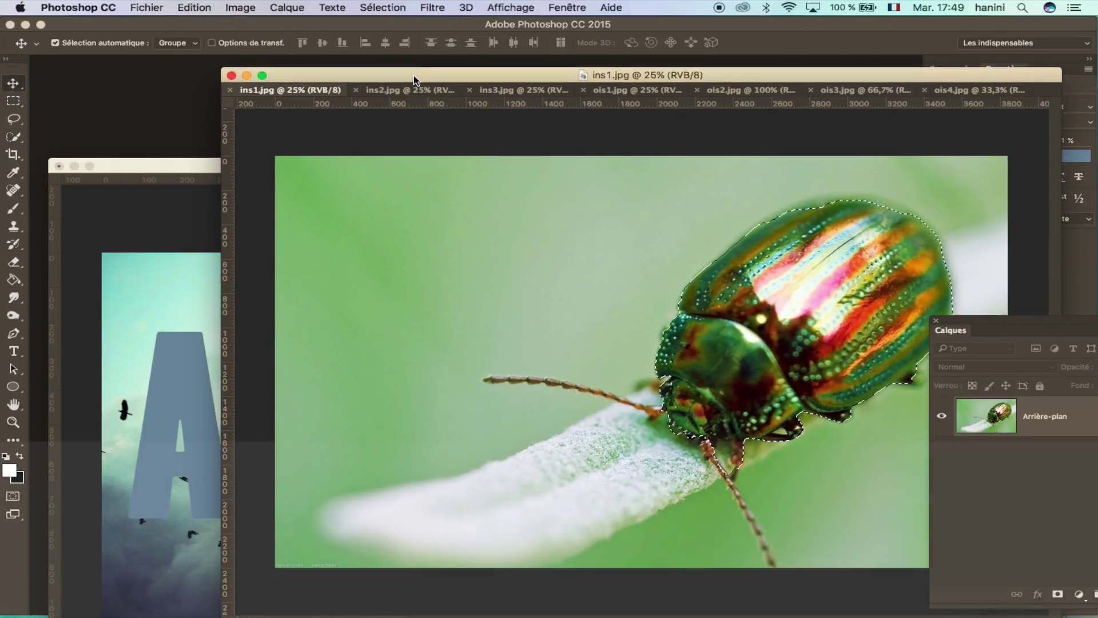
Paste the beetle into nature.jpg, shrink it, rotate it about 106°, and perch it atop the first A
left_click(197, 165)
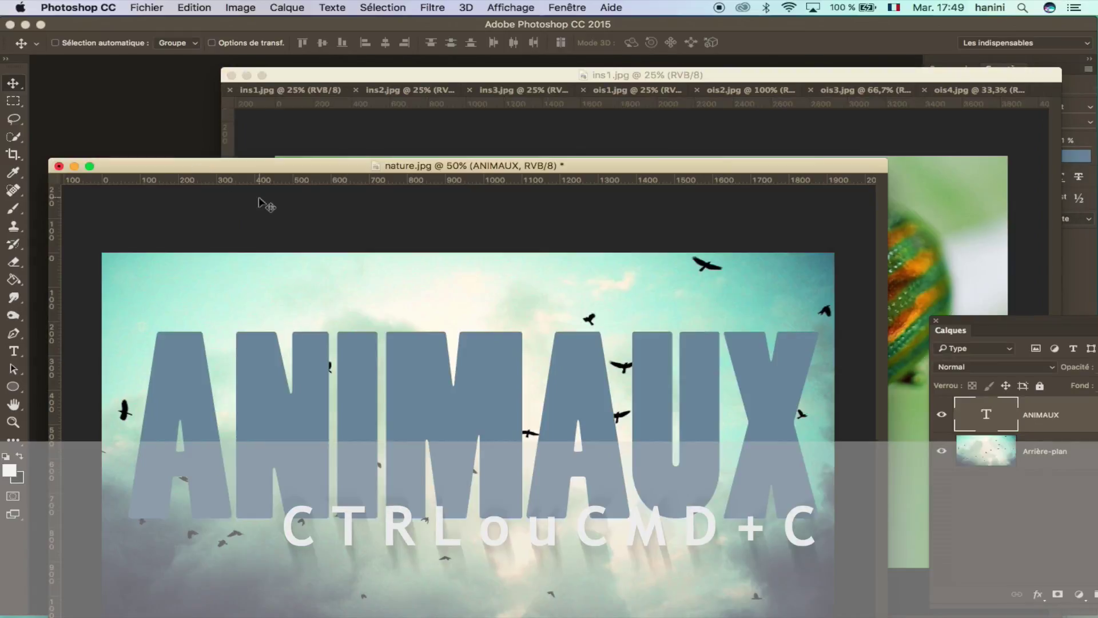
key("super+v")
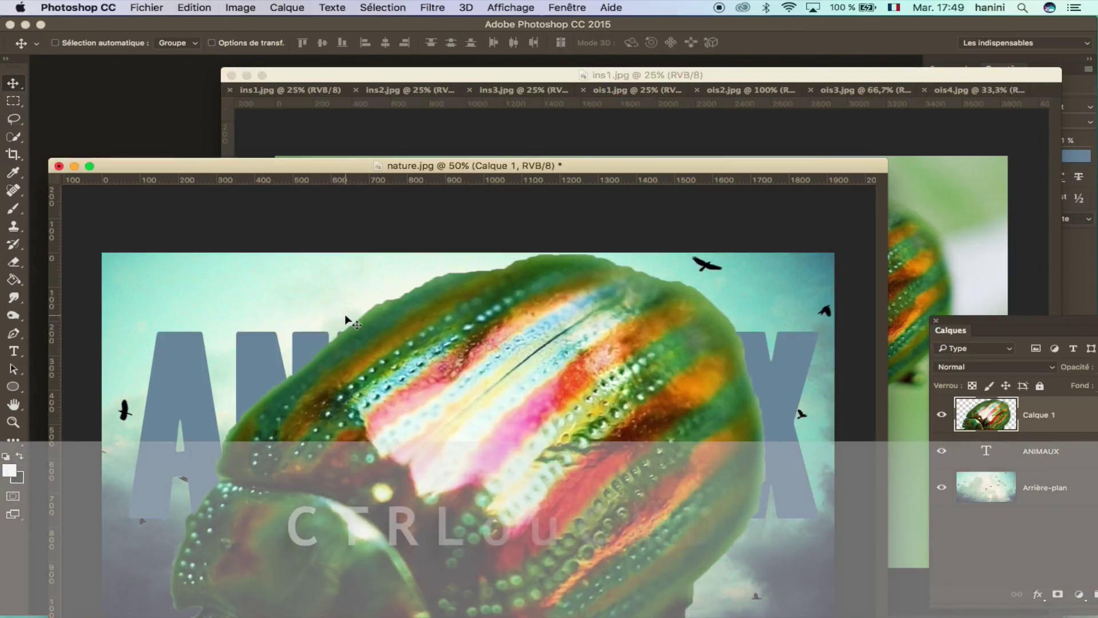
key("super+t")
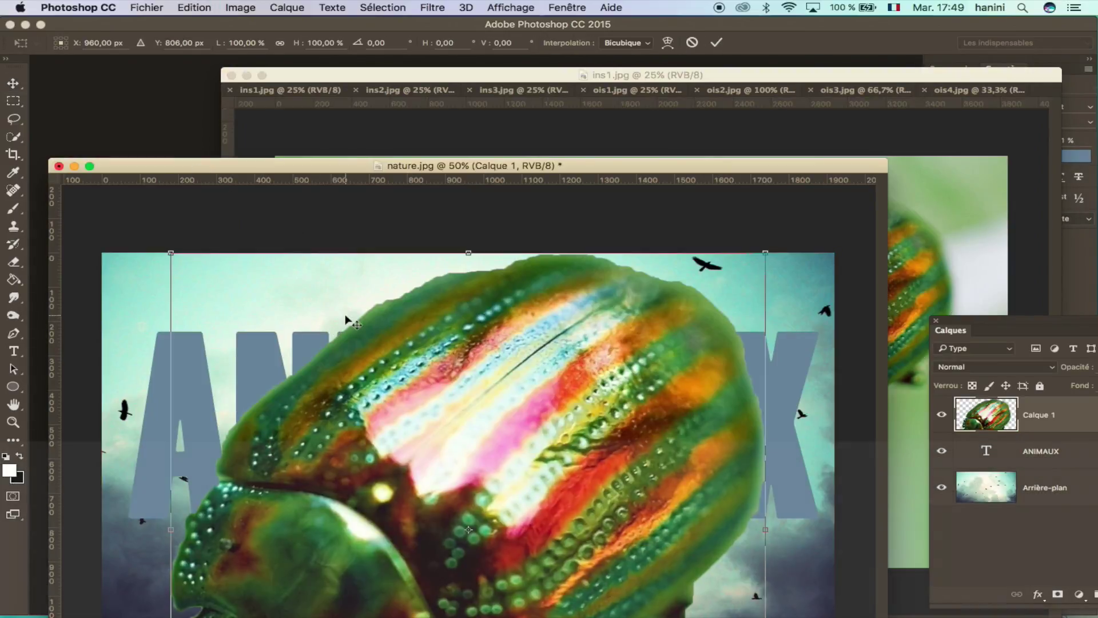
left_click_drag(764, 250, 384, 528)
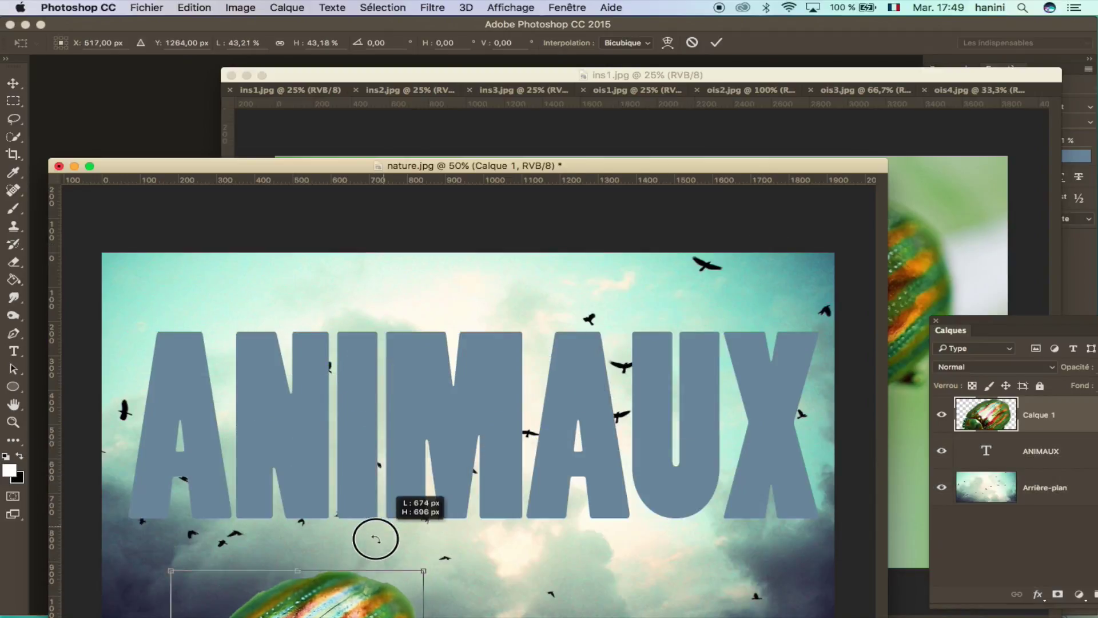
mouse_move(384, 527)
left_mouse_down()
mouse_move(407, 586)
mouse_move(392, 343)
mouse_move(301, 331)
mouse_move(835, 362)
mouse_move(498, 326)
mouse_move(362, 431)
mouse_move(356, 449)
left_mouse_up()
mouse_move(324, 489)
left_mouse_down()
mouse_move(259, 446)
mouse_move(180, 357)
mouse_move(197, 351)
mouse_move(196, 362)
left_mouse_up()
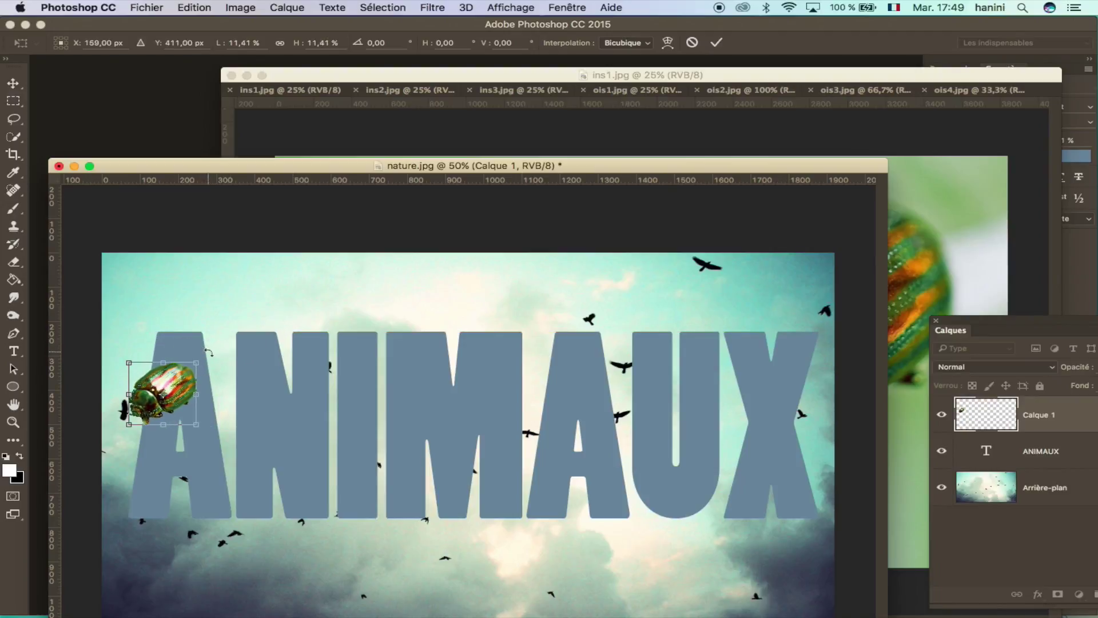
mouse_move(205, 352)
left_mouse_down()
mouse_move(215, 367)
mouse_move(204, 461)
left_mouse_up()
left_click_drag(154, 407, 172, 375)
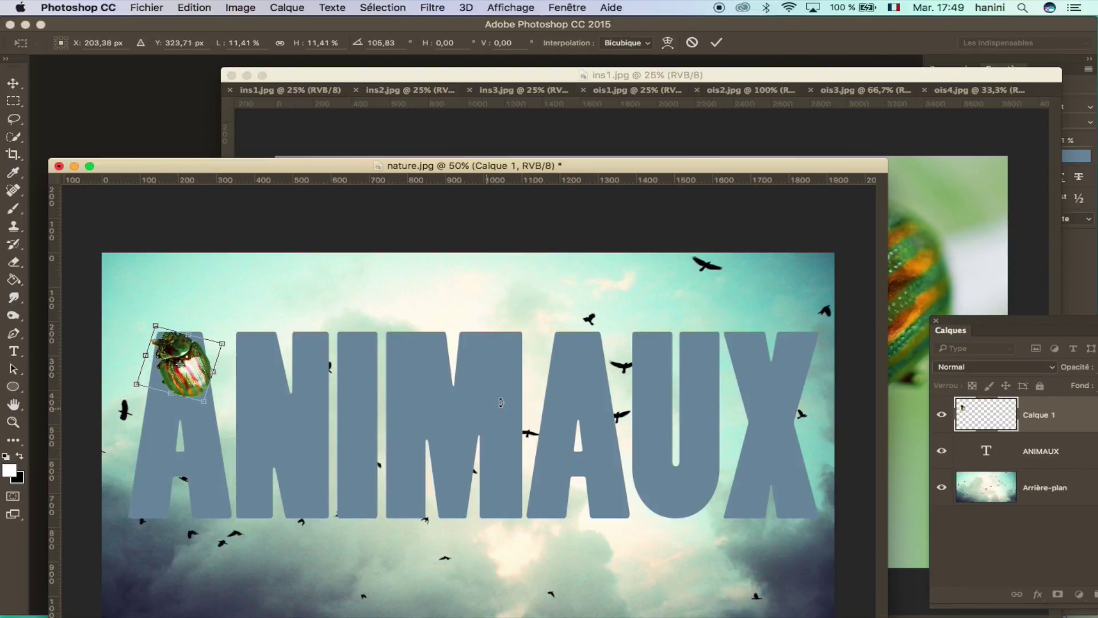
key("Return")
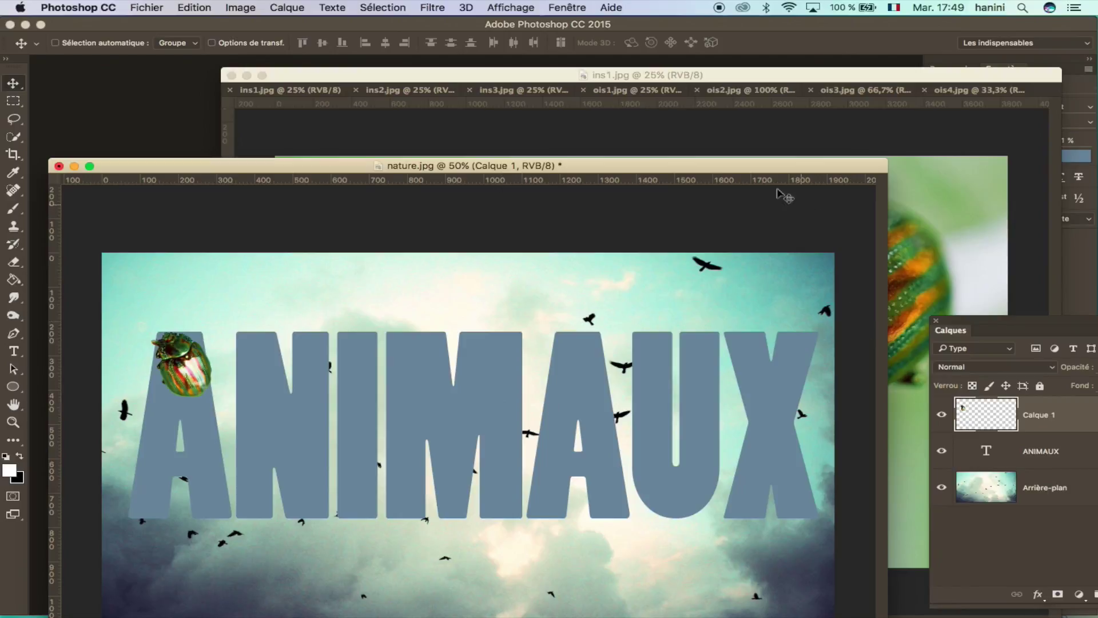
Clip the beetle layer into the ANIMAUX text
left_click_drag(754, 165, 759, 134)
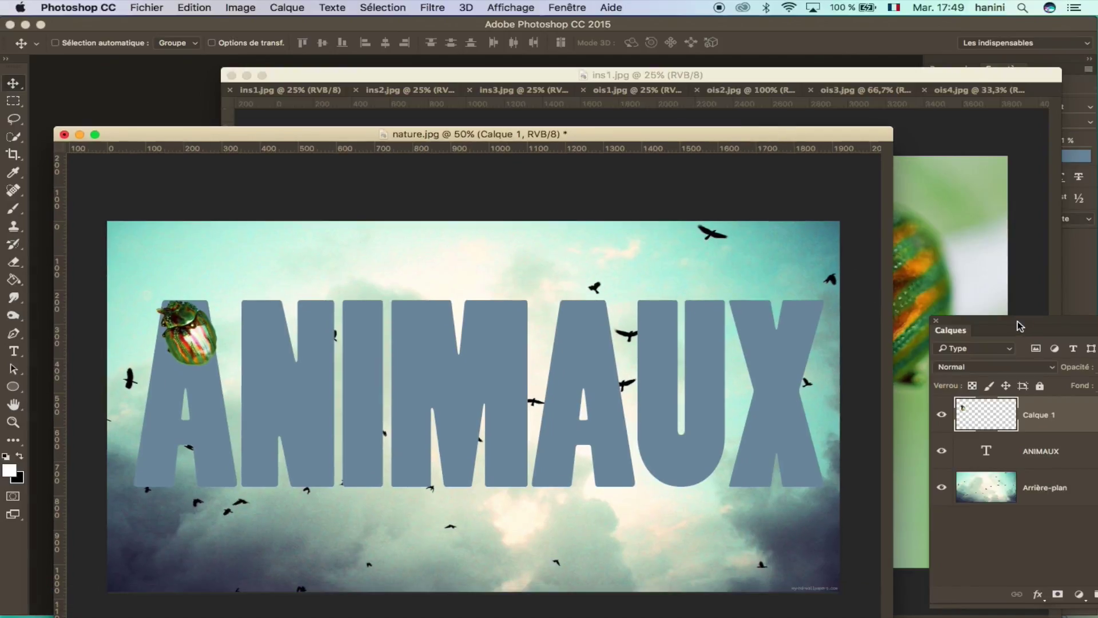
left_click_drag(1017, 327, 947, 291)
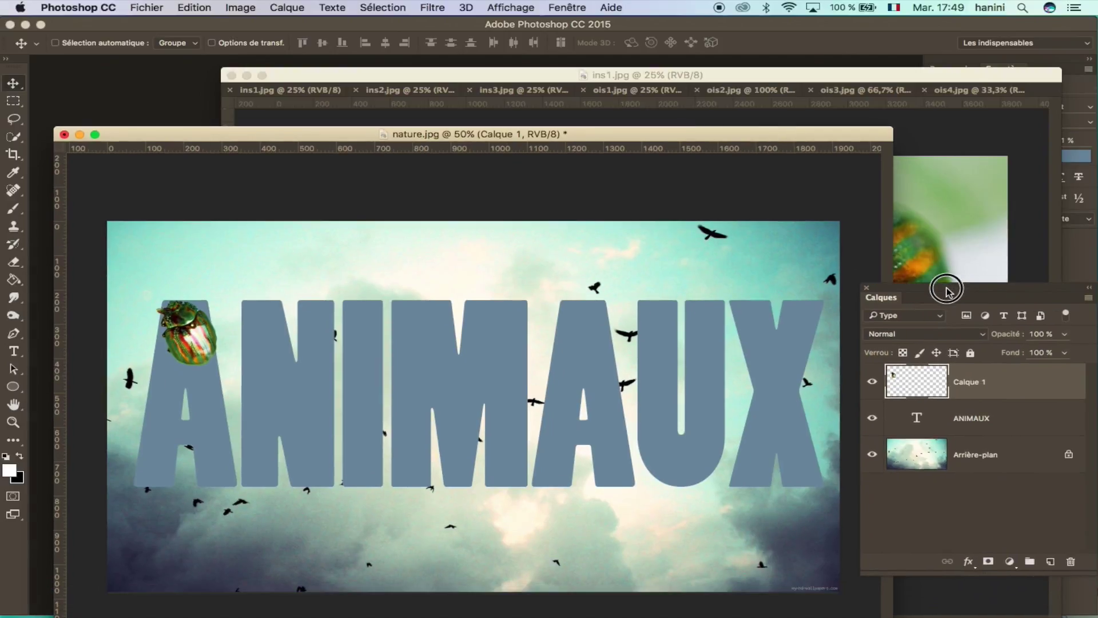
right_click(996, 376)
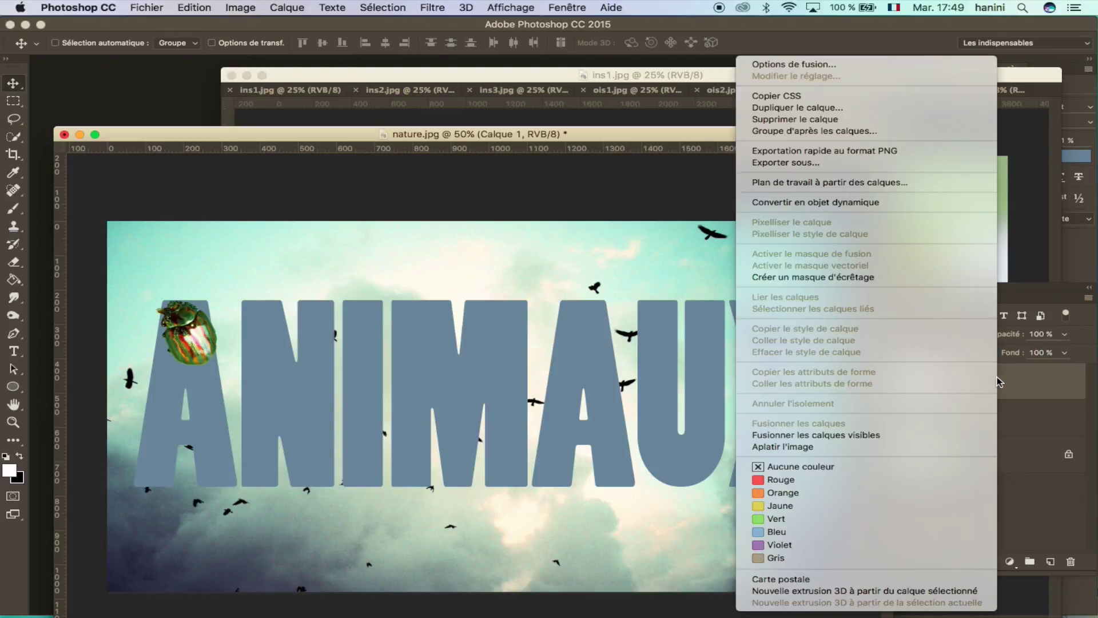
left_click(909, 277)
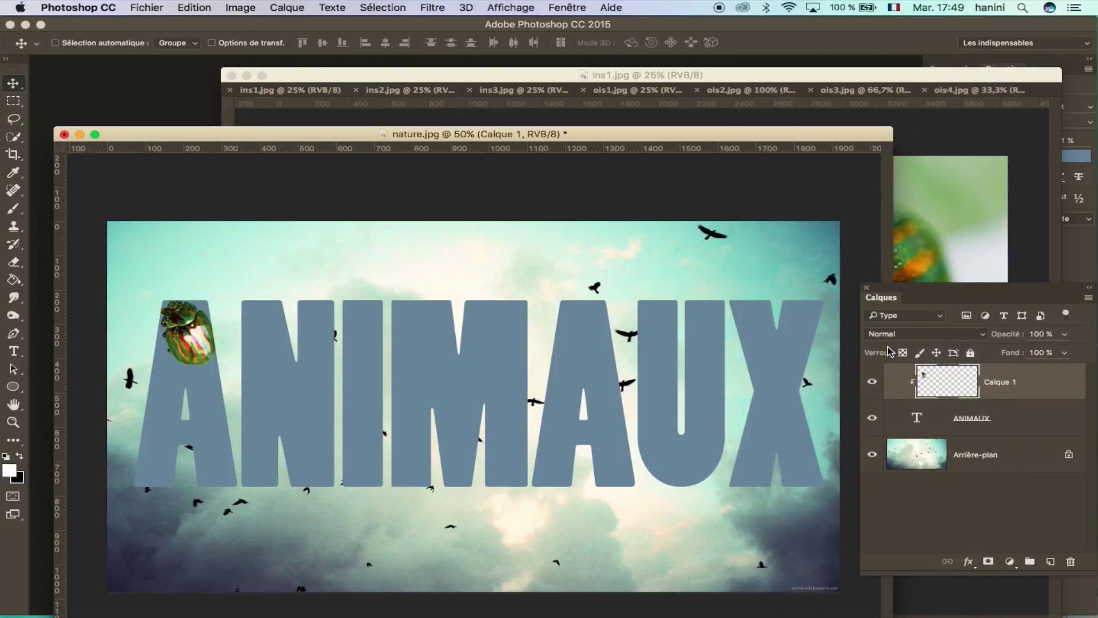
Enlarge the clipped beetle to about 129% and settle it onto the first A's top
key("ctrl+t")
left_click_drag(154, 298, 135, 282)
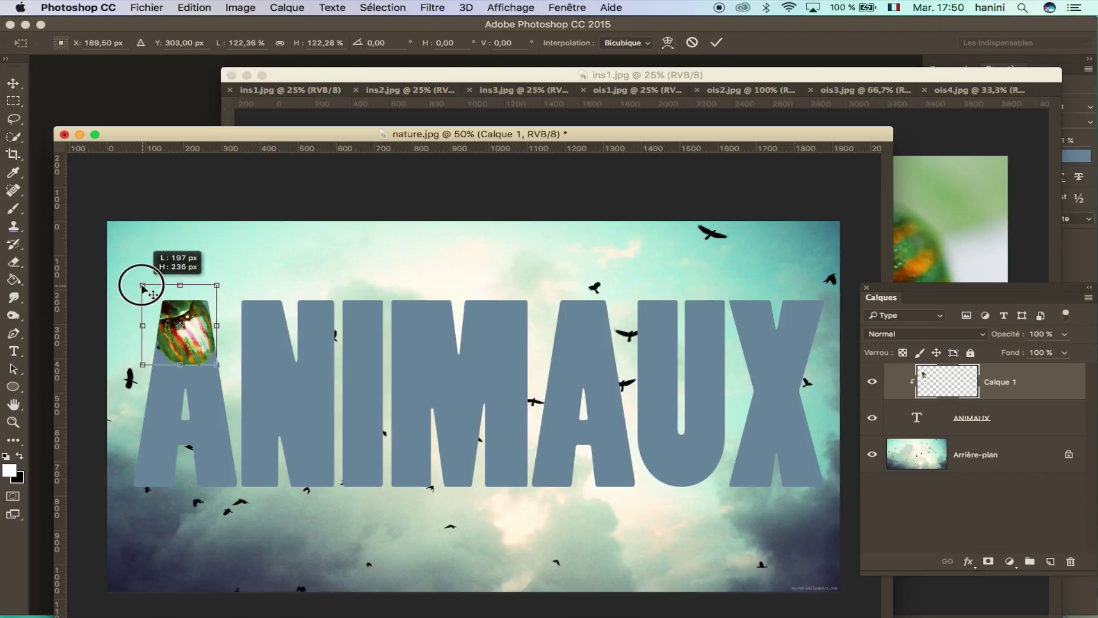
left_click_drag(191, 338, 203, 357)
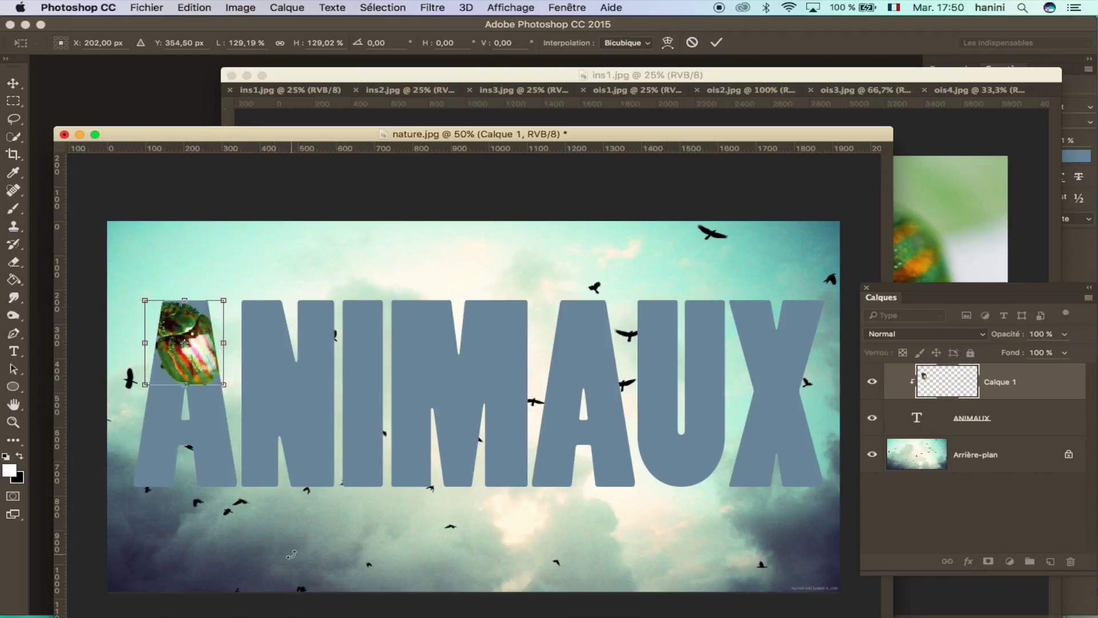
key("Return")
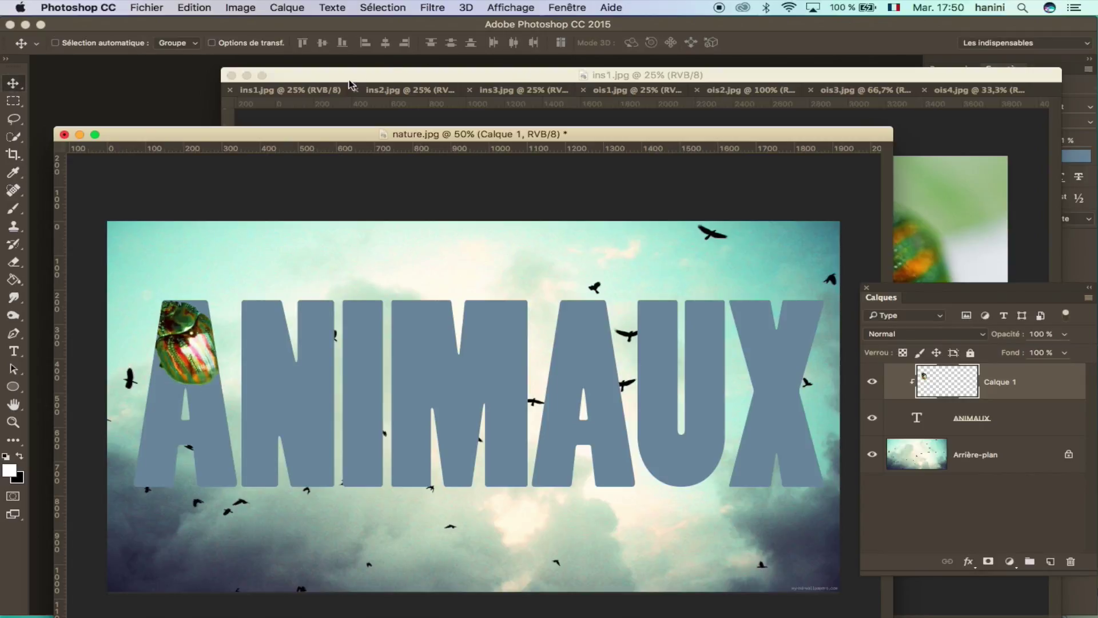
left_click(314, 87)
Float the beetle and ladybug photos and Quick-Select the ladybug's body and head
mouse_move(307, 97)
left_mouse_down()
mouse_move(355, 189)
mouse_move(294, 171)
left_mouse_up()
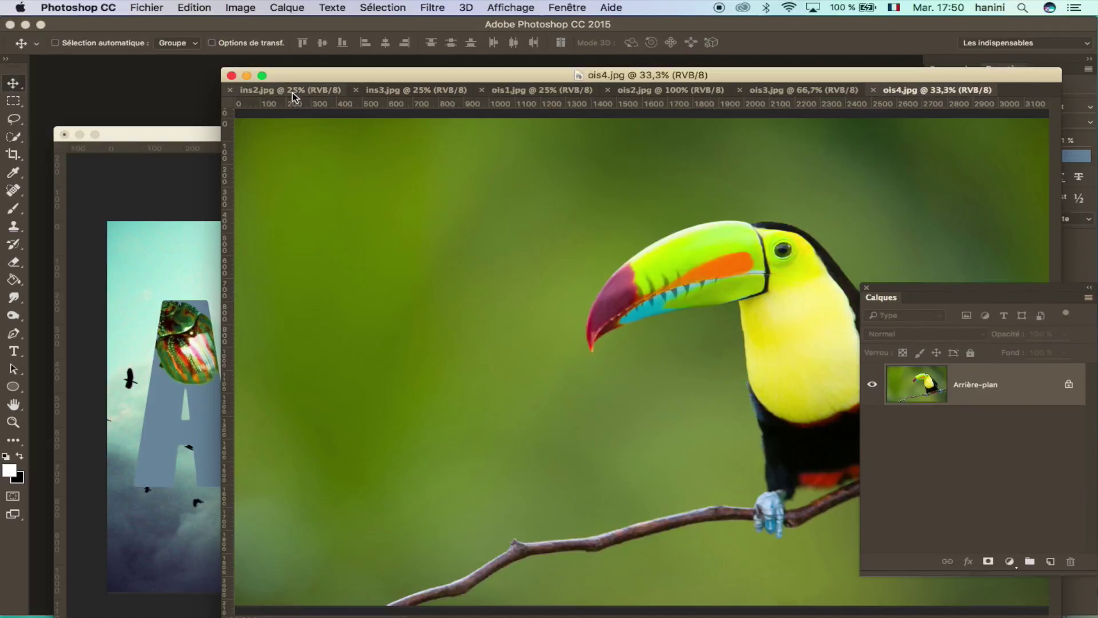
left_click_drag(295, 92, 372, 166)
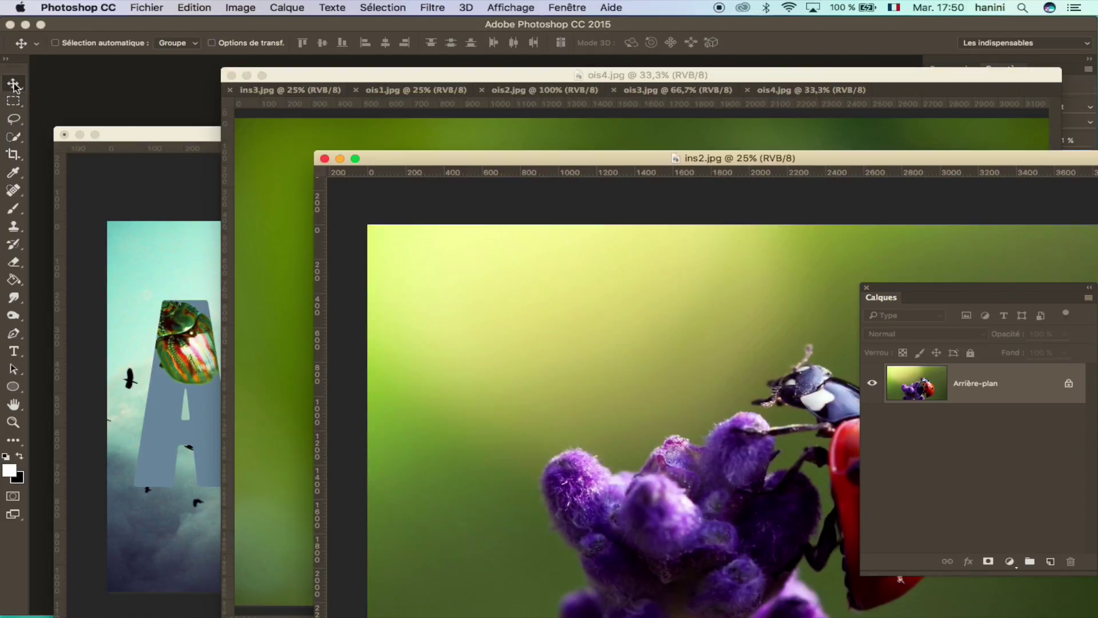
left_click_drag(580, 161, 374, 96)
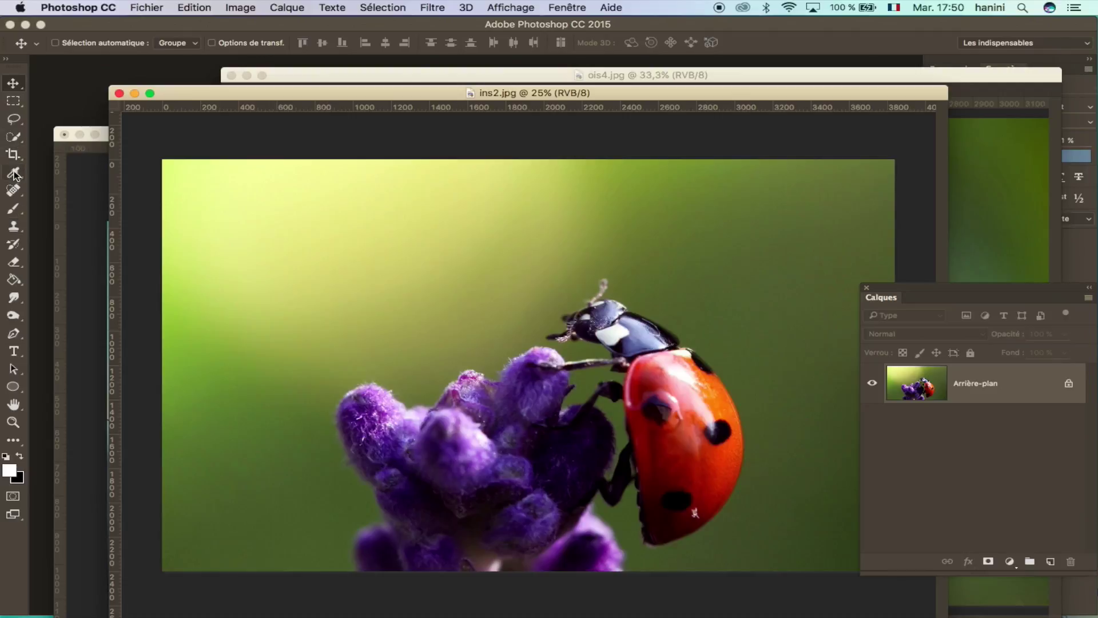
left_click(14, 140)
mouse_move(686, 506)
left_mouse_down()
mouse_move(677, 373)
mouse_move(566, 329)
mouse_move(676, 344)
mouse_move(656, 326)
left_mouse_up()
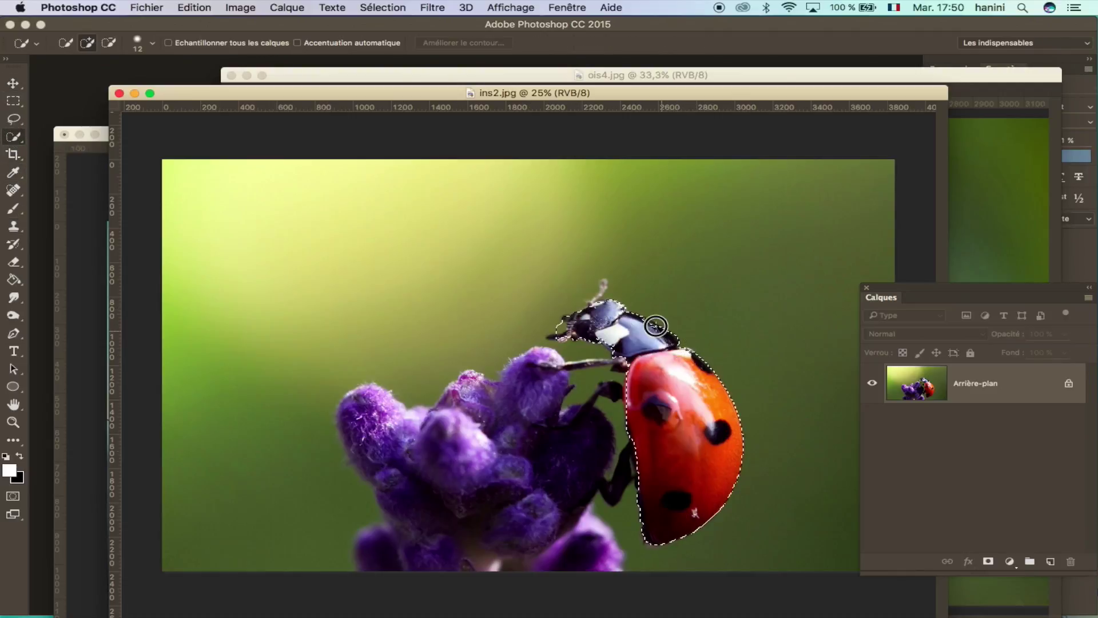
Zoom to 50%, add the ladybug's antenna and legs to the selection, then return to nature.jpg
key("z")
left_click(652, 343)
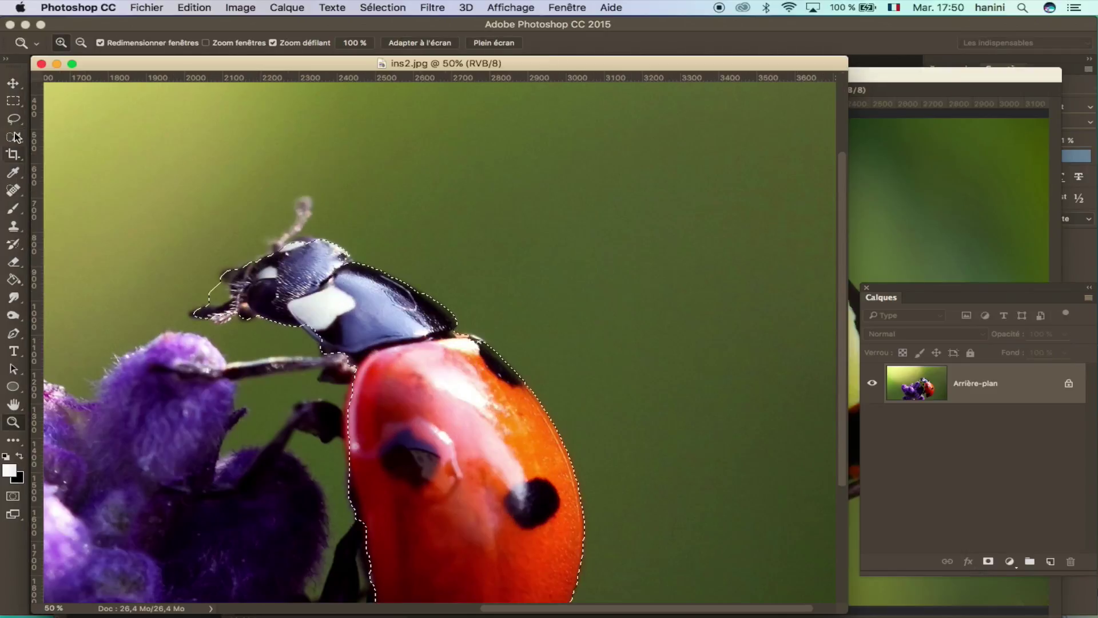
left_click(15, 137)
left_click_drag(303, 203, 289, 240)
left_click_drag(343, 366, 263, 364)
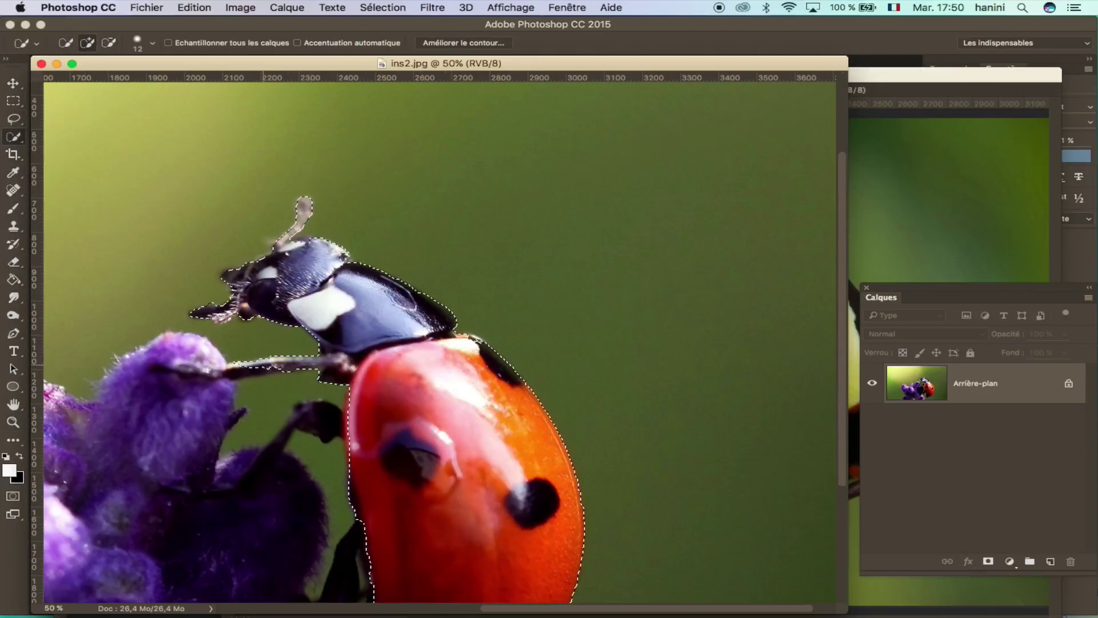
left_click_drag(320, 417, 343, 458)
scroll(486, 499, "down", 5)
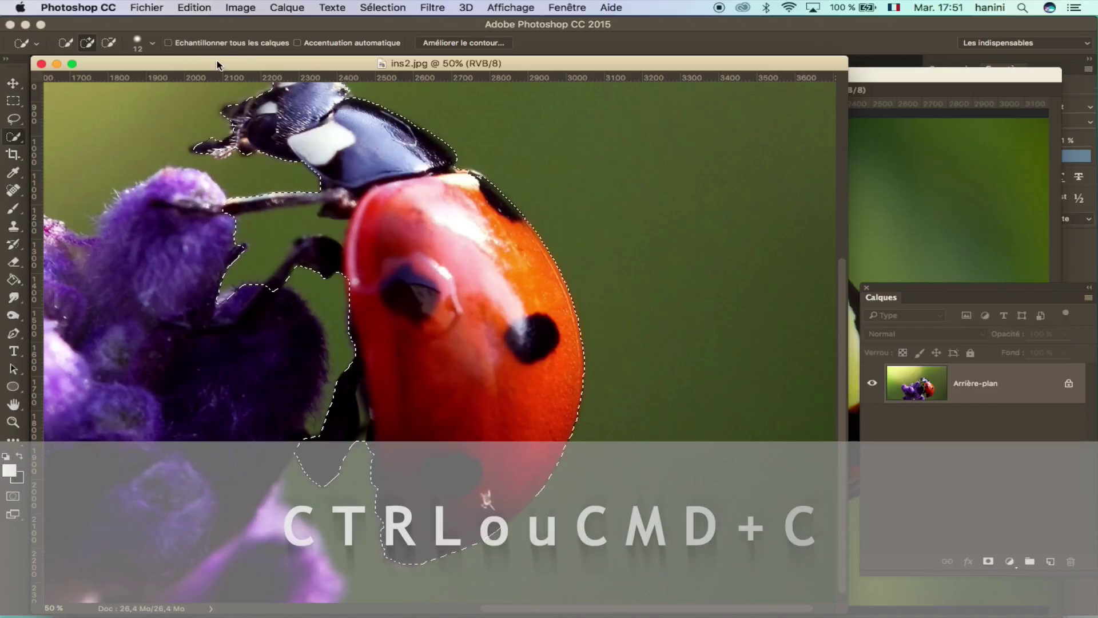
left_click_drag(217, 60, 573, 114)
left_click(136, 141)
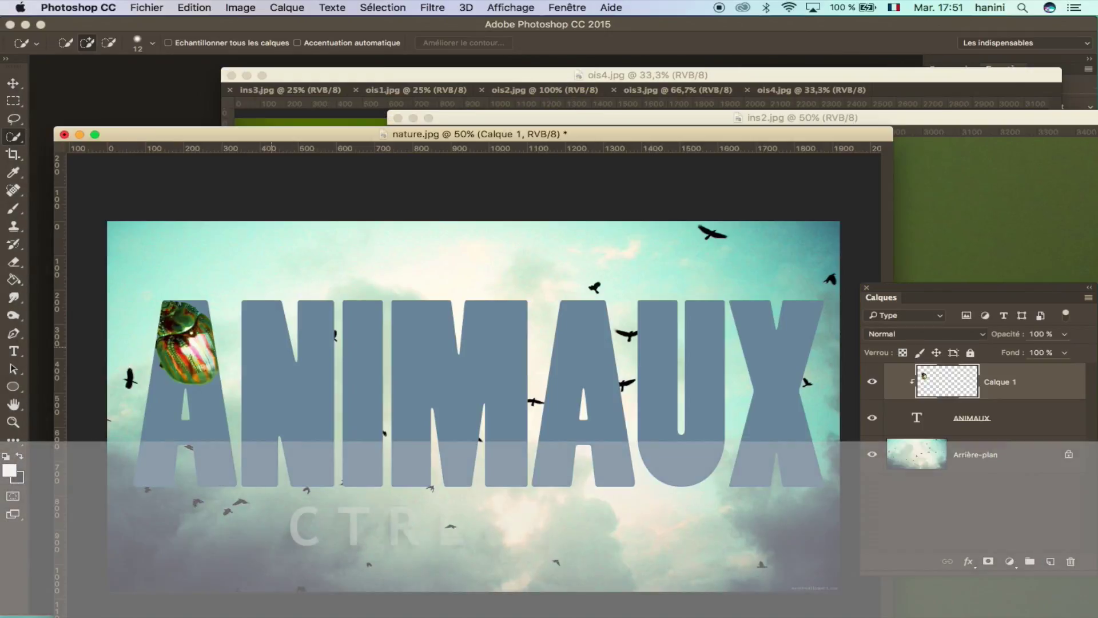
Paste the ladybug as a new layer, shrink and rotate it near the lettering's top
key("ctrl+v")
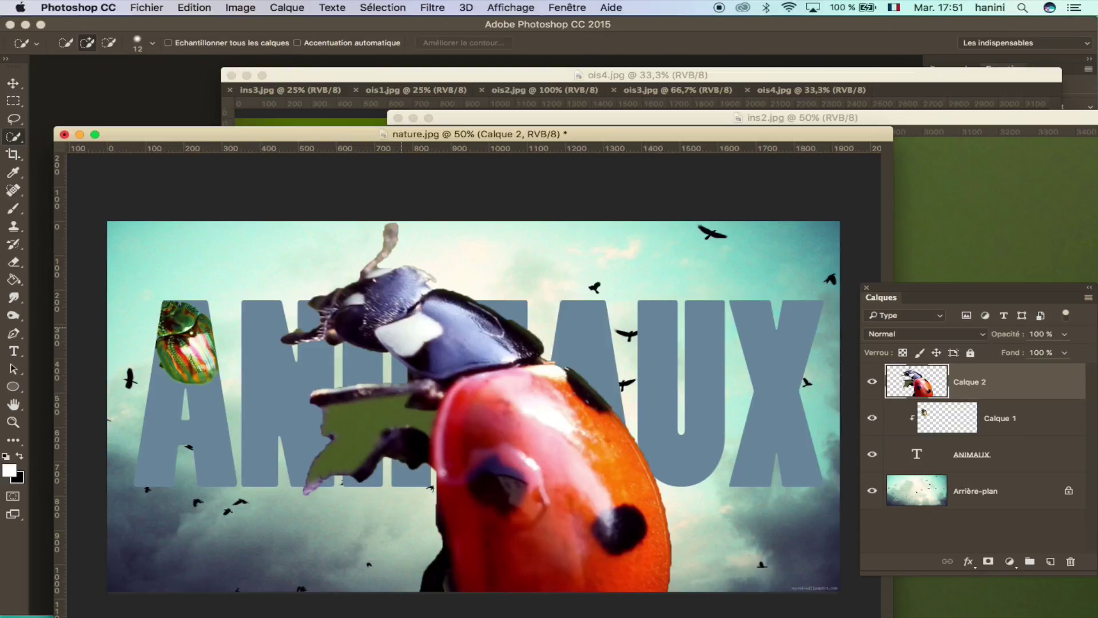
key("ctrl+t")
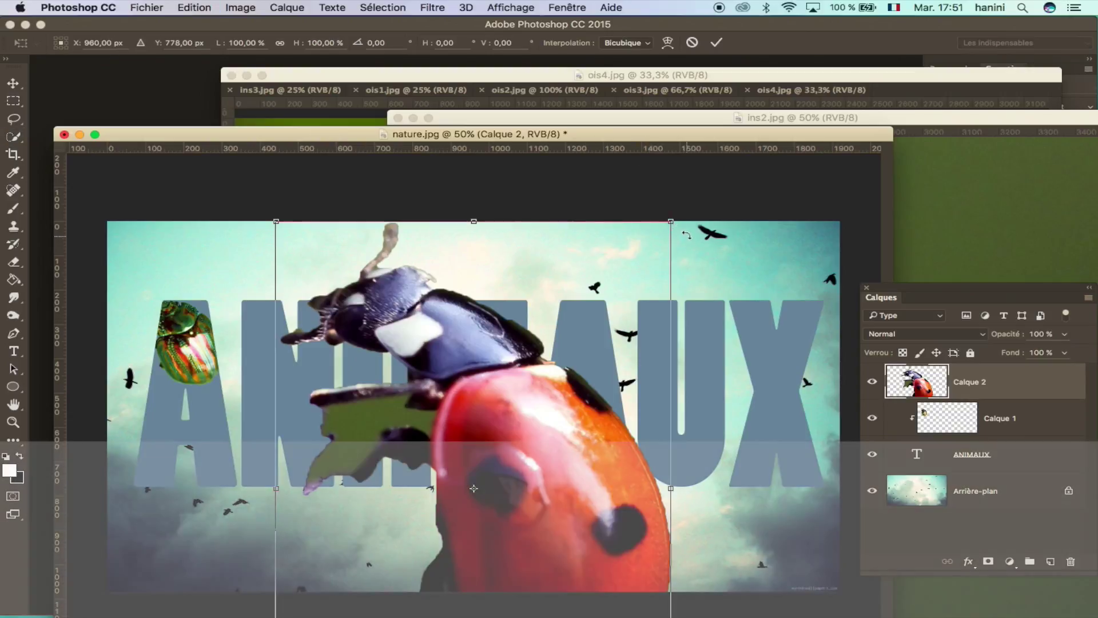
mouse_move(670, 220)
left_mouse_down()
mouse_move(556, 399)
mouse_move(550, 201)
mouse_move(392, 368)
mouse_move(269, 290)
mouse_move(232, 307)
left_mouse_up()
mouse_move(360, 495)
left_mouse_down()
mouse_move(309, 324)
mouse_move(271, 294)
left_mouse_up()
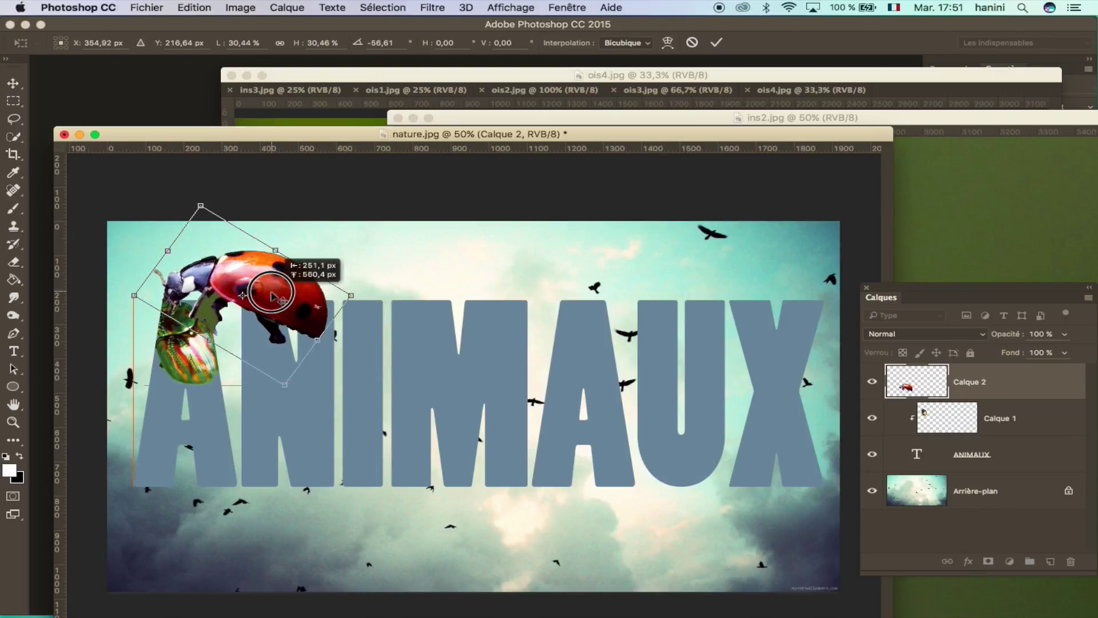
left_click_drag(271, 293, 272, 293)
key("Return")
key("w")
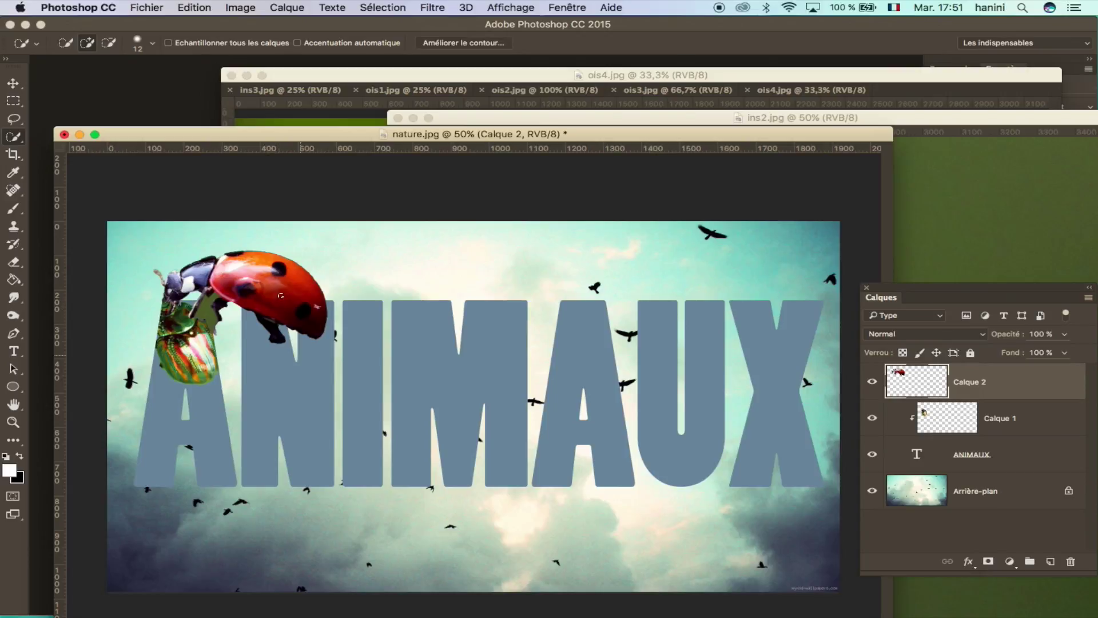
key("ctrl+d")
Clip the ladybug layer into ANIMAUX and position it inside the N
right_click(1014, 388)
left_click(917, 277)
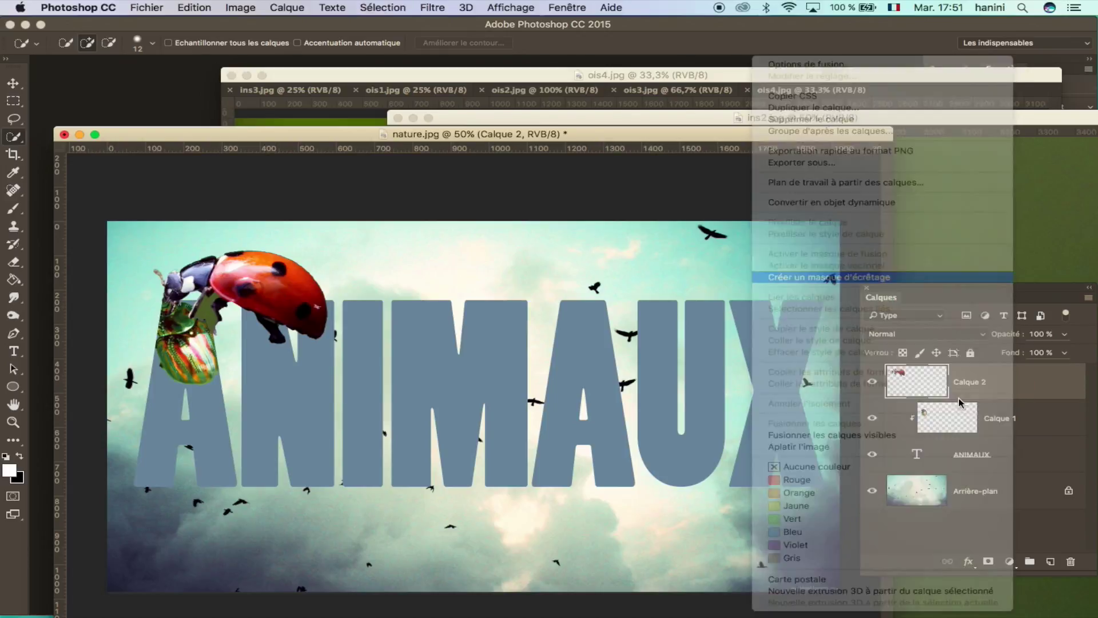
left_click(13, 86)
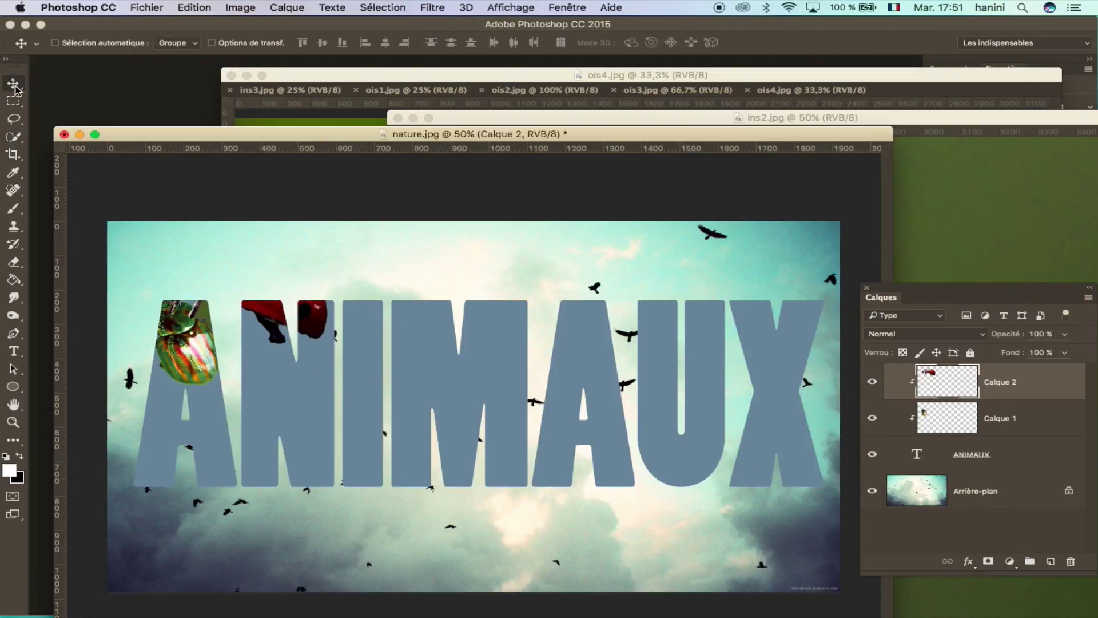
mouse_move(316, 327)
left_mouse_down()
mouse_move(325, 362)
mouse_move(347, 368)
left_mouse_up()
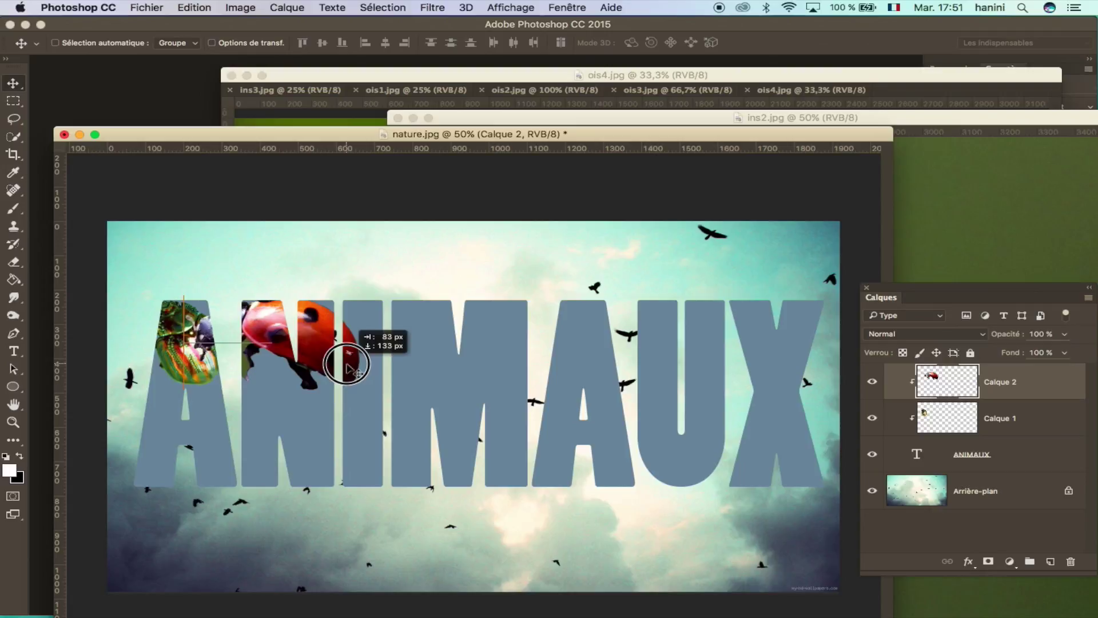
left_click_drag(346, 368, 328, 373)
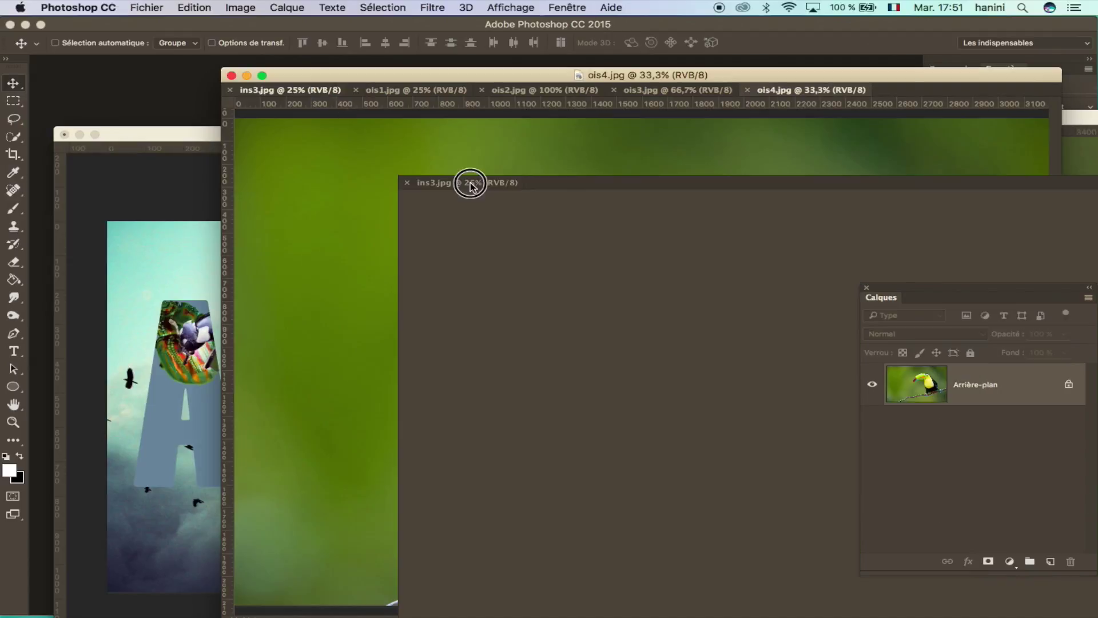
Float ins3.jpg and Quick-Select the dragonfly's wings and head, excluding the flower centre
left_click_drag(293, 93, 466, 184)
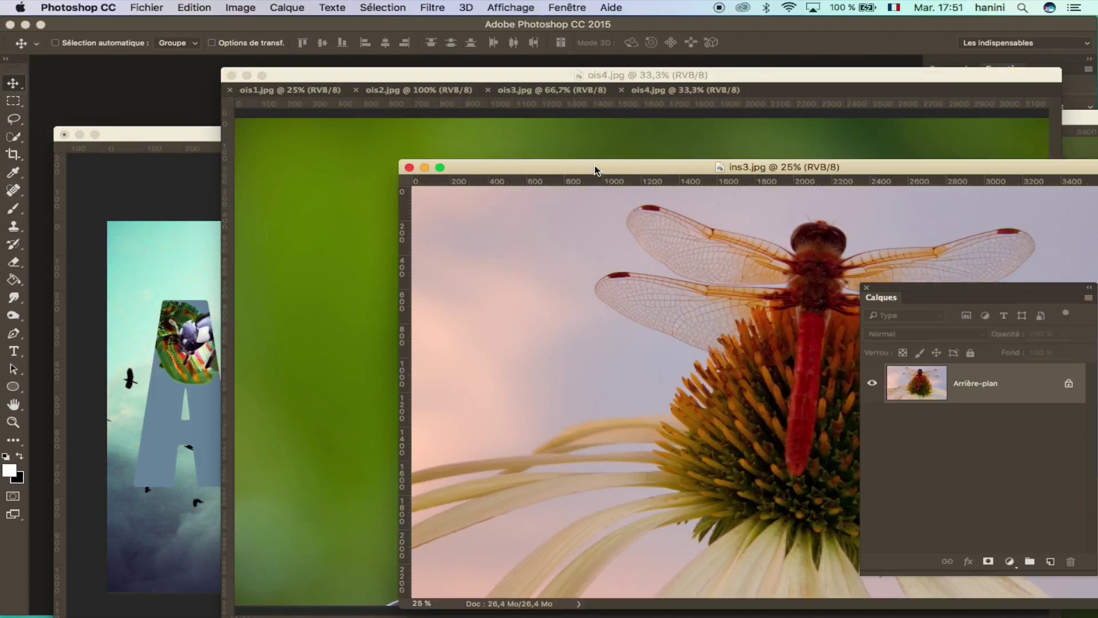
left_click_drag(595, 169, 400, 147)
left_click(12, 137)
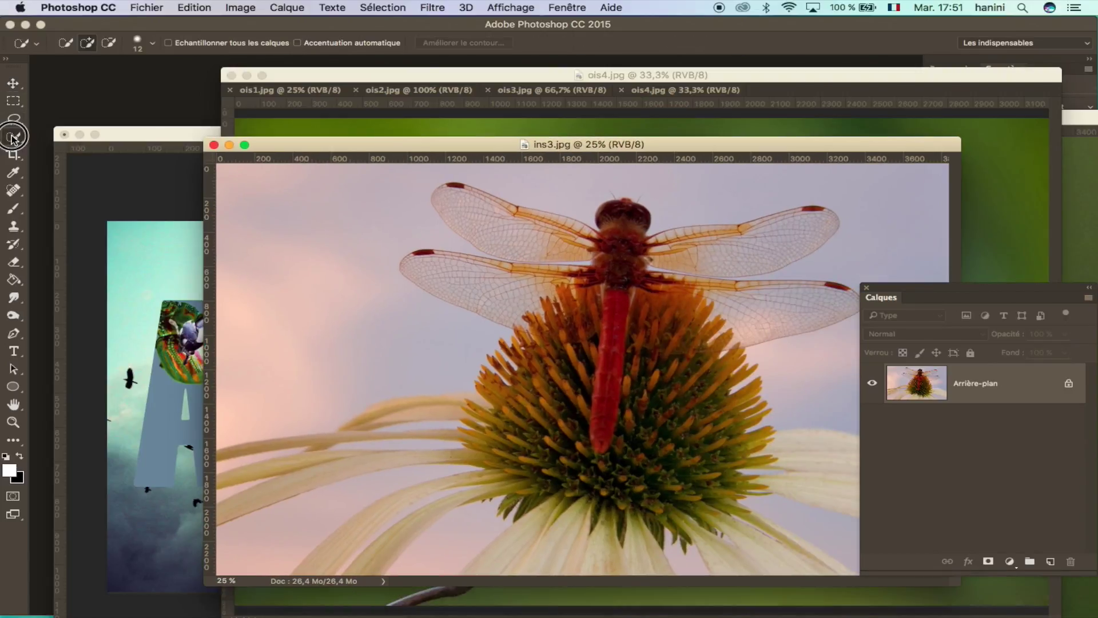
mouse_move(823, 220)
left_mouse_down()
mouse_move(767, 235)
mouse_move(549, 233)
mouse_move(603, 234)
mouse_move(473, 269)
mouse_move(721, 297)
mouse_move(833, 287)
mouse_move(564, 463)
mouse_move(642, 476)
mouse_move(480, 377)
left_mouse_up()
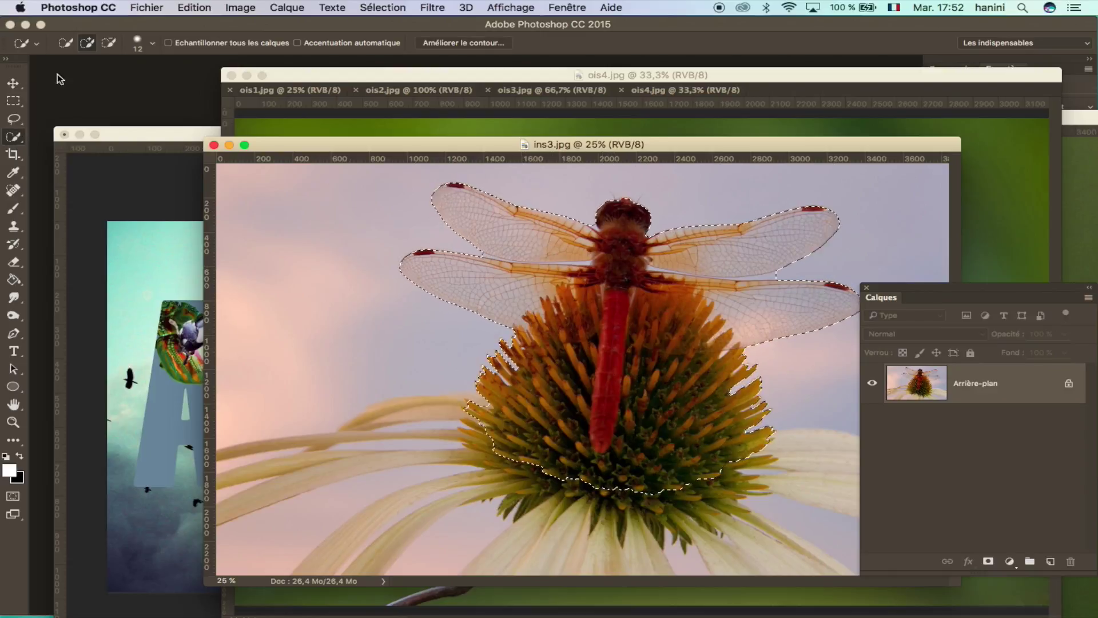
mouse_move(657, 361)
left_mouse_down()
mouse_move(671, 437)
mouse_move(692, 373)
mouse_move(734, 398)
mouse_move(743, 437)
mouse_move(684, 410)
mouse_move(584, 466)
mouse_move(506, 405)
mouse_move(515, 363)
mouse_move(530, 441)
mouse_move(575, 472)
left_mouse_up()
Refine the dragonfly selection with the Lasso, removing flower bits and adding the abdomen
left_click(152, 43)
key("l")
left_click(101, 43)
left_click_drag(704, 352, 727, 392)
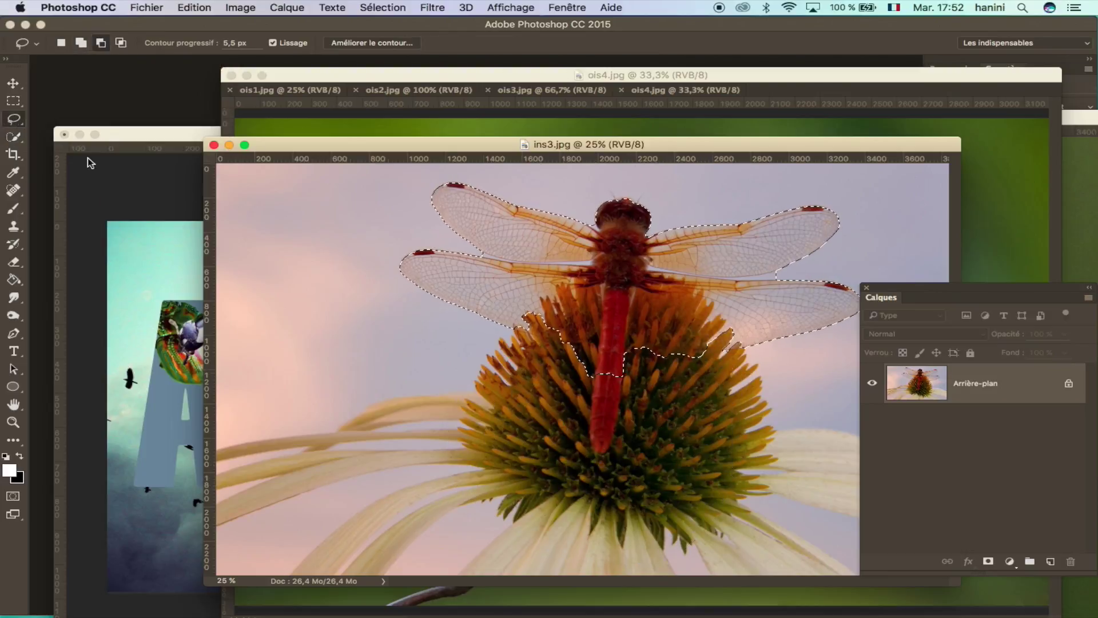
left_click_drag(623, 377, 541, 336)
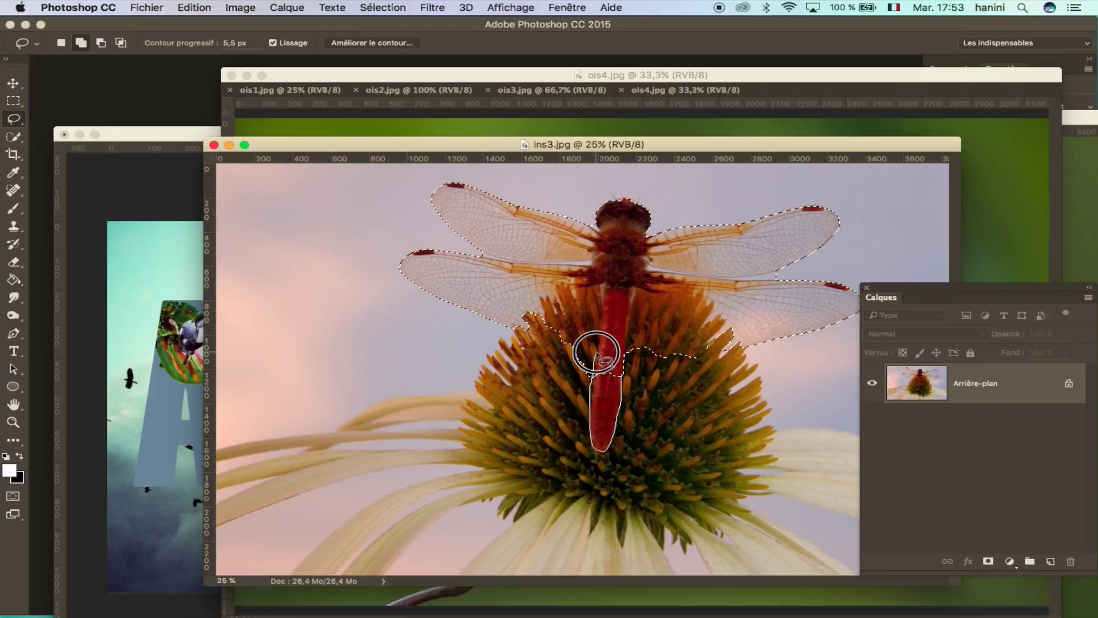
left_click_drag(541, 337, 517, 318)
mouse_move(633, 362)
left_mouse_down()
mouse_move(747, 333)
mouse_move(536, 345)
mouse_move(588, 372)
left_mouse_up()
left_click(81, 42)
left_click_drag(560, 338, 563, 332)
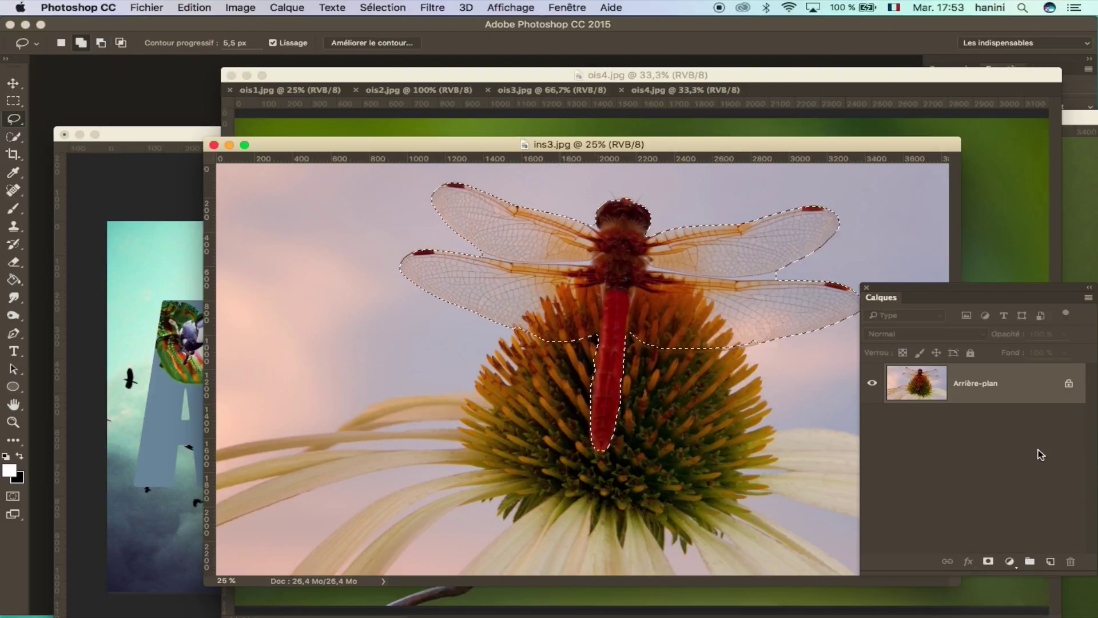
Copy the dragonfly and paste it into nature.jpg as a new layer
key("super+c")
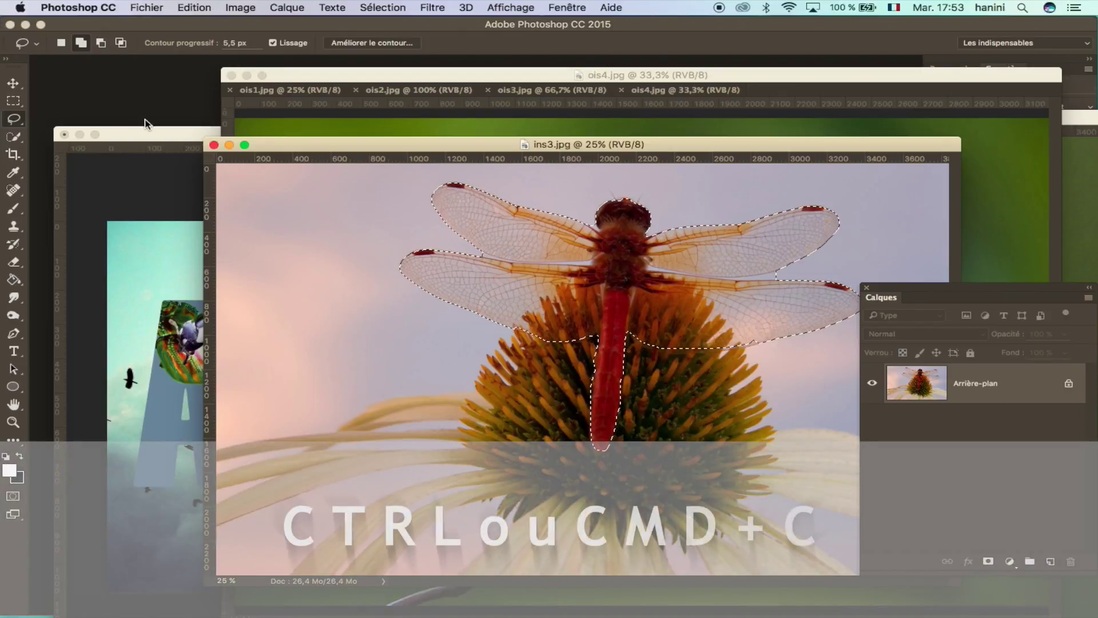
left_click(151, 134)
key("super+v")
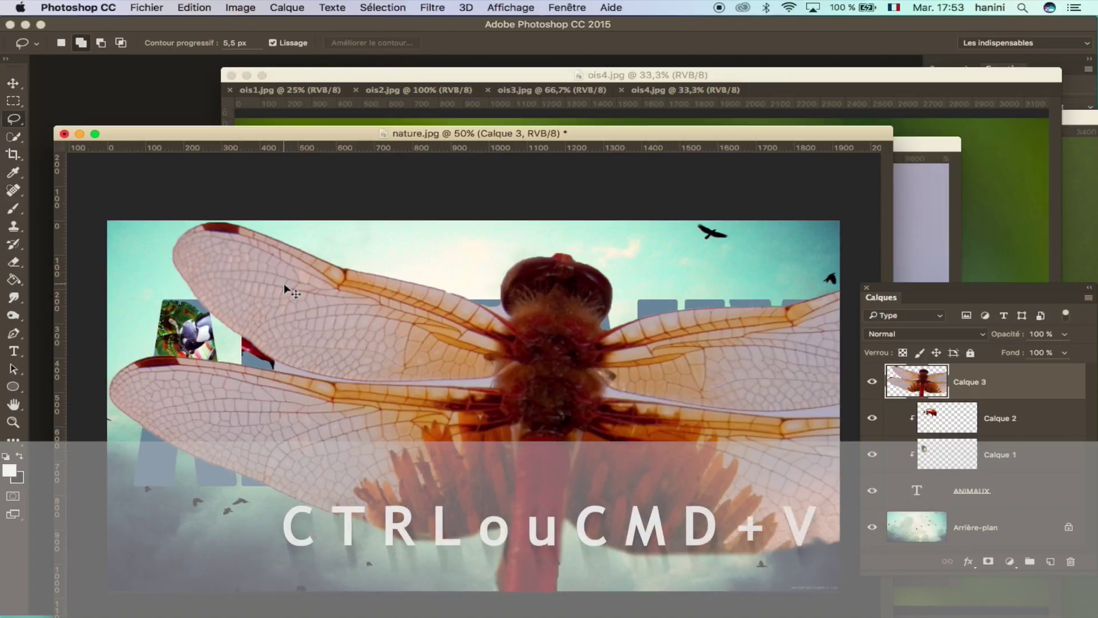
Shrink, tilt slightly and centre the dragonfly over the M and A of ANIMAUX
key("super+t")
left_click_drag(106, 219, 275, 250)
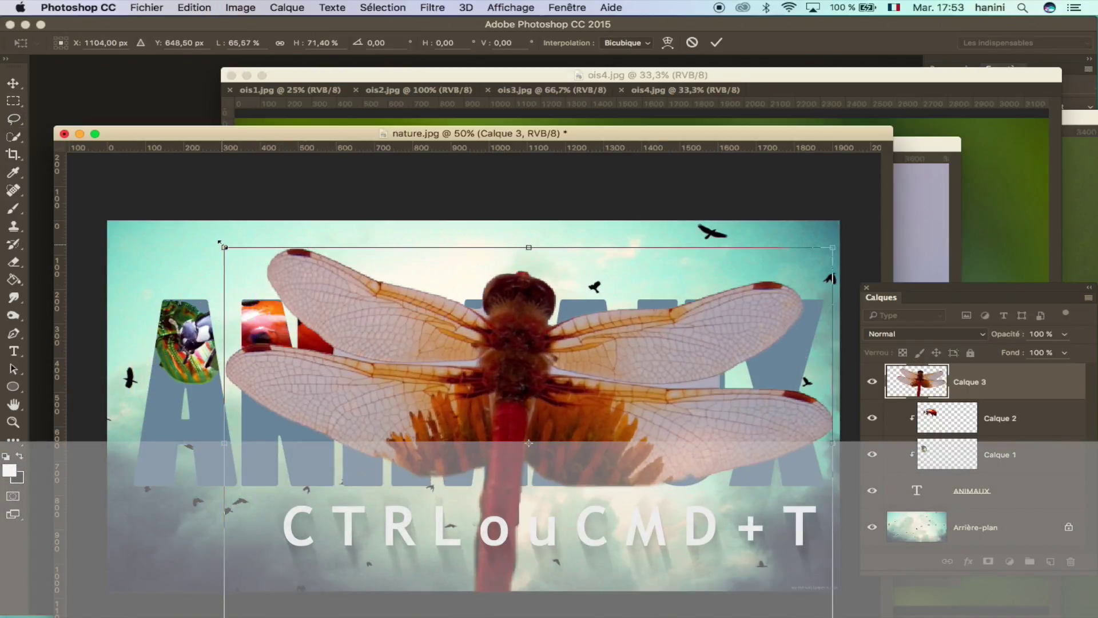
left_click_drag(224, 247, 457, 406)
left_click_drag(527, 450, 356, 328)
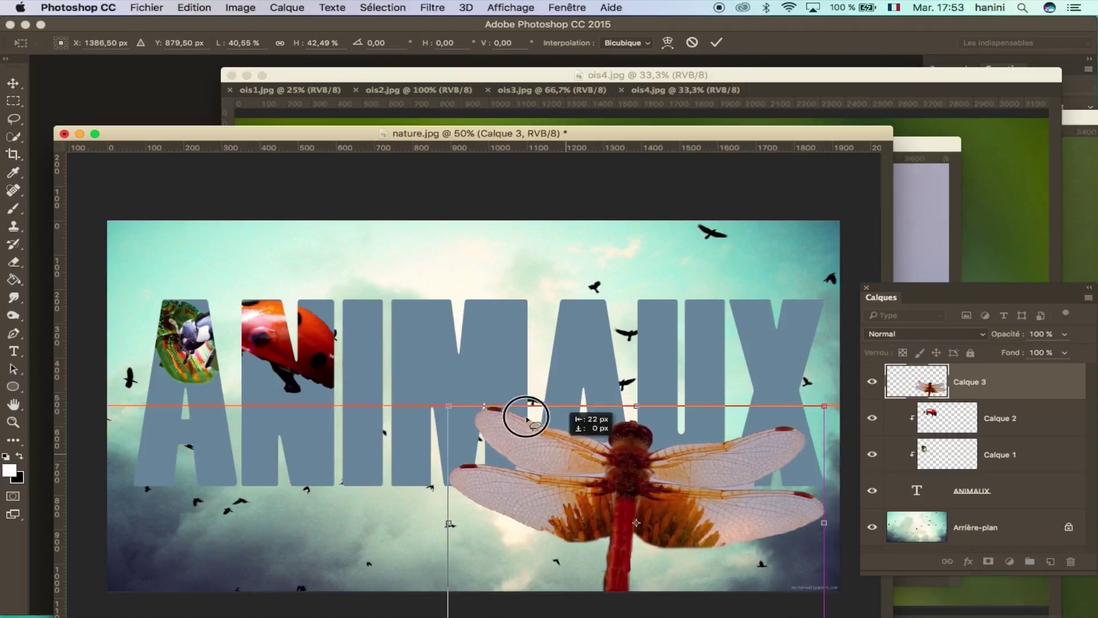
left_click_drag(699, 269, 512, 342)
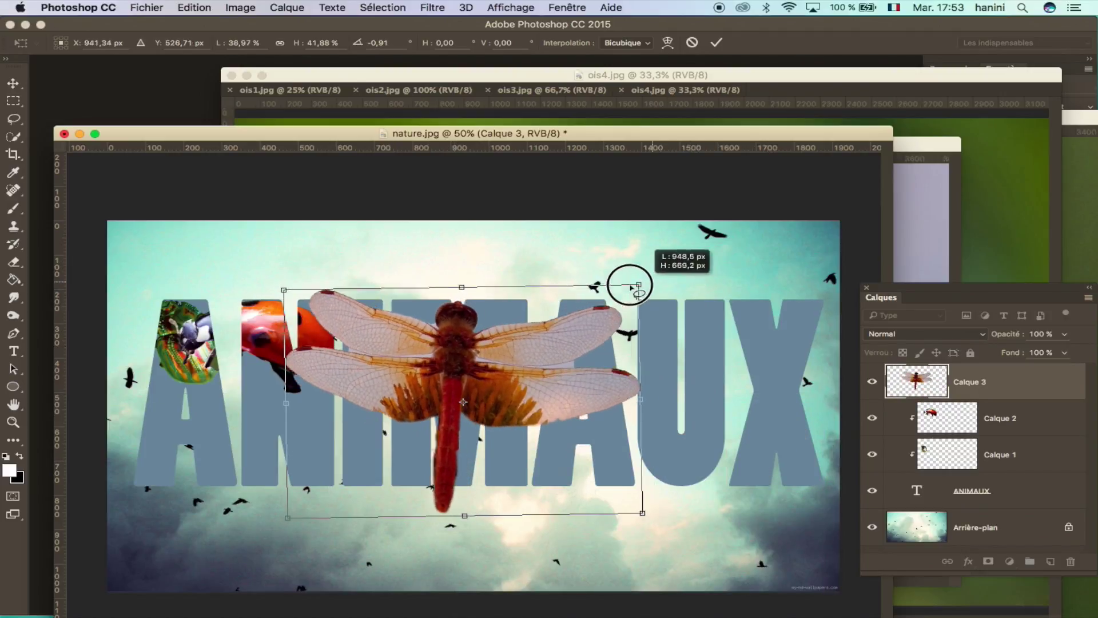
left_click_drag(418, 395, 488, 342)
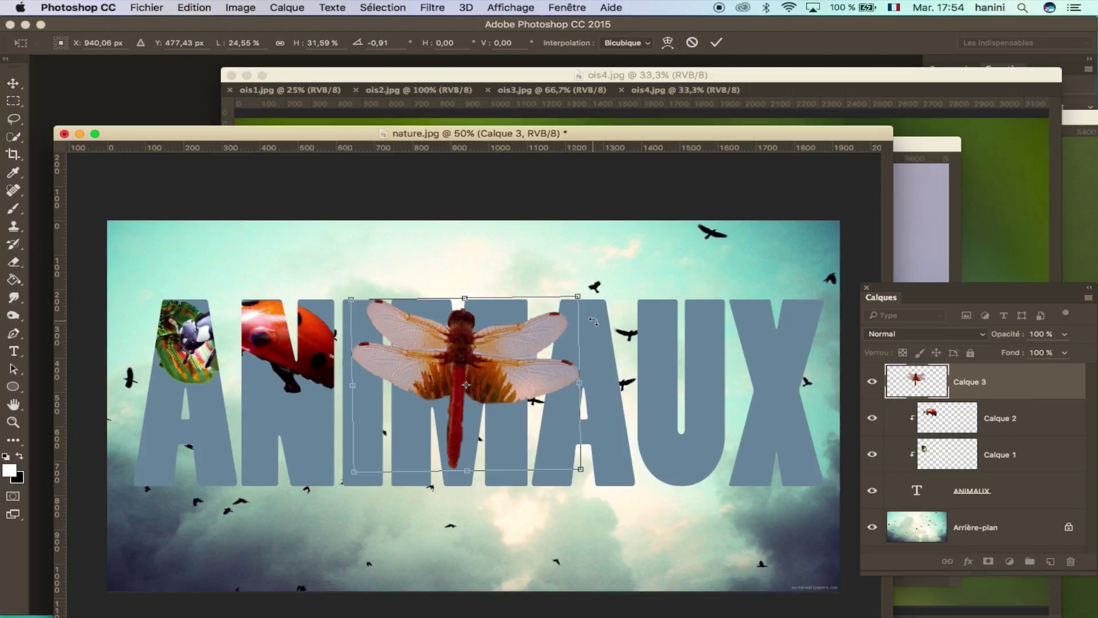
key("Return")
Clip the dragonfly into the ANIMAUX letters and float ois1.jpg in its own window
key("l")
right_click(999, 383)
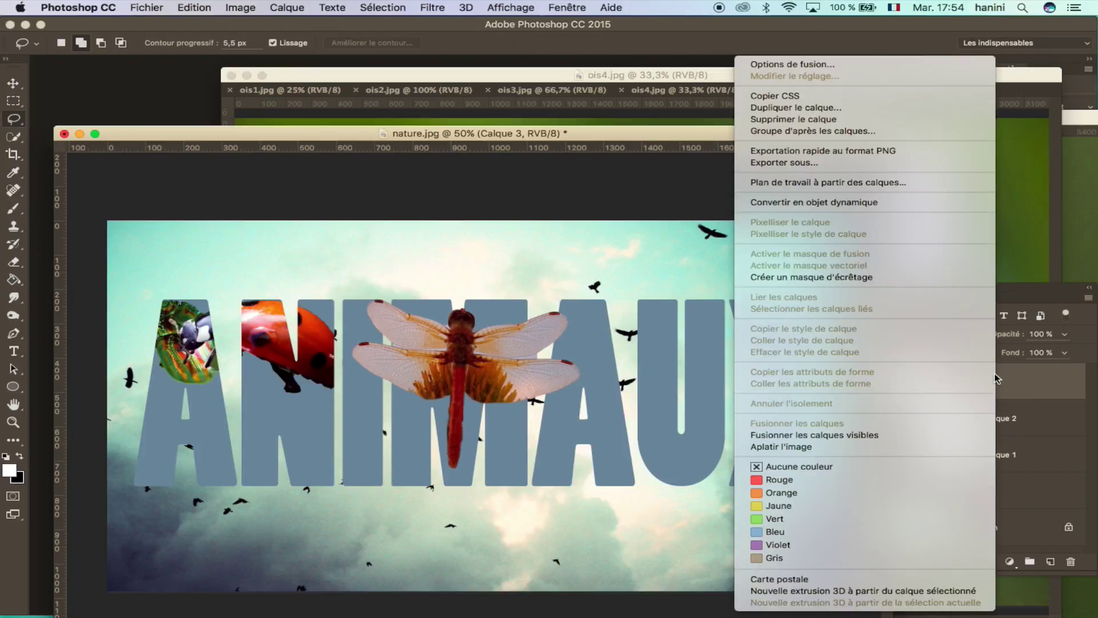
left_click(901, 278)
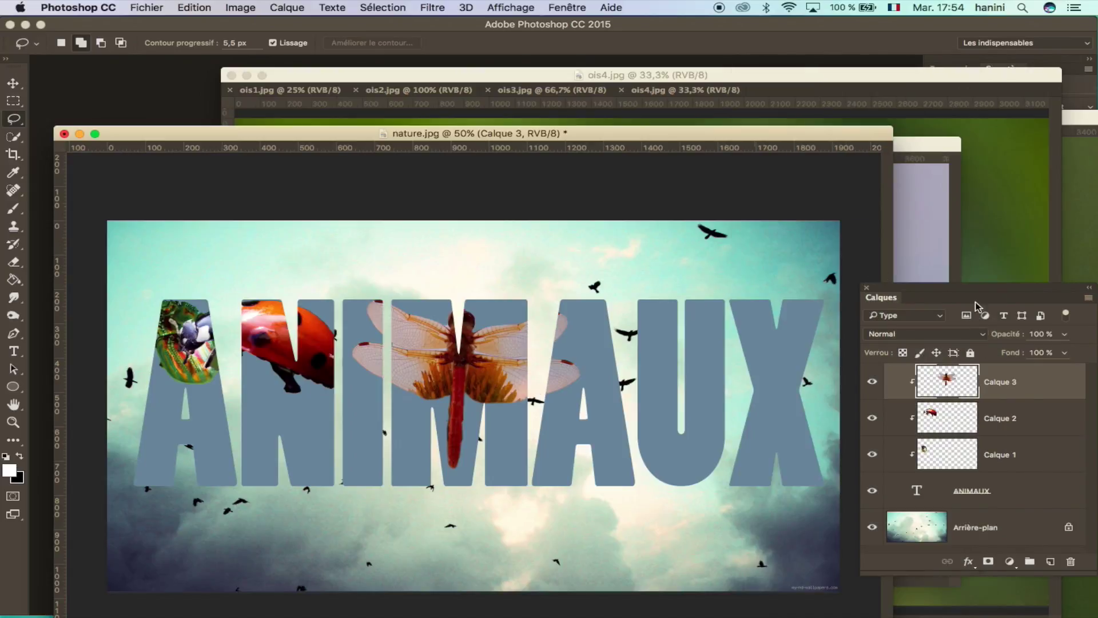
left_click(319, 98)
mouse_move(315, 86)
left_mouse_down()
mouse_move(373, 172)
mouse_move(375, 158)
left_mouse_up()
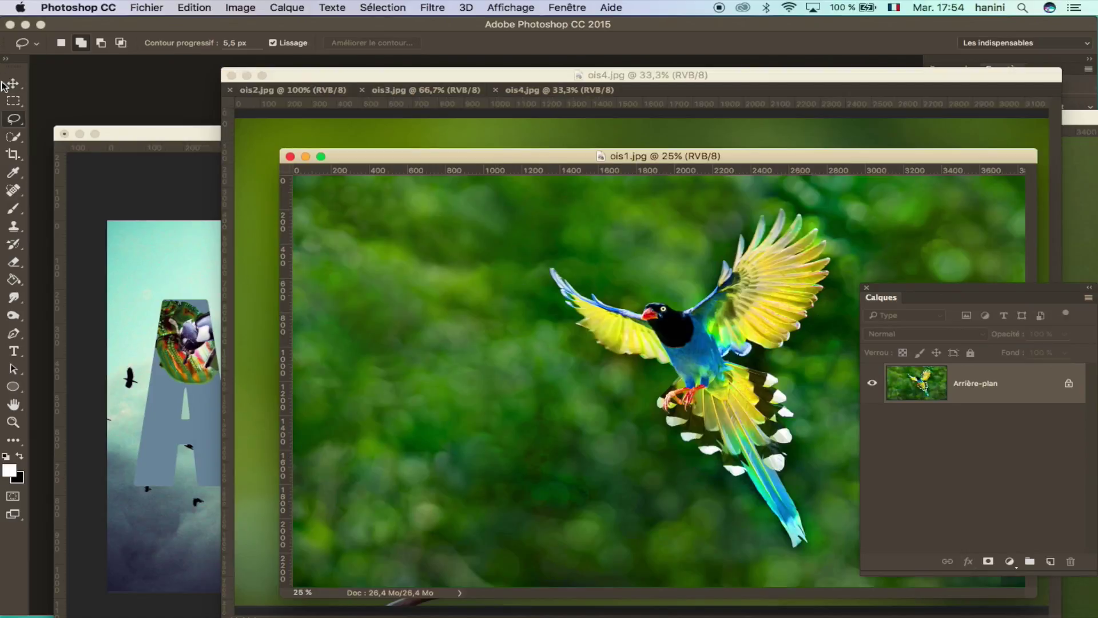
Quick-select the flying bird in ois1.jpg, including its long tail and wing-tip feathers
left_click(16, 136)
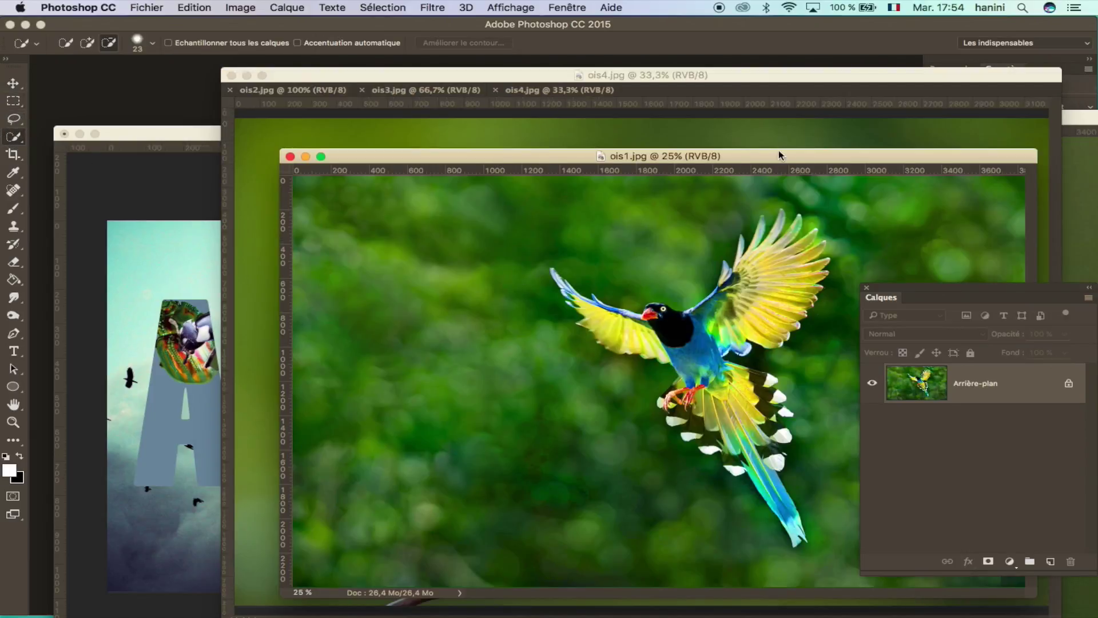
left_click_drag(779, 155, 607, 142)
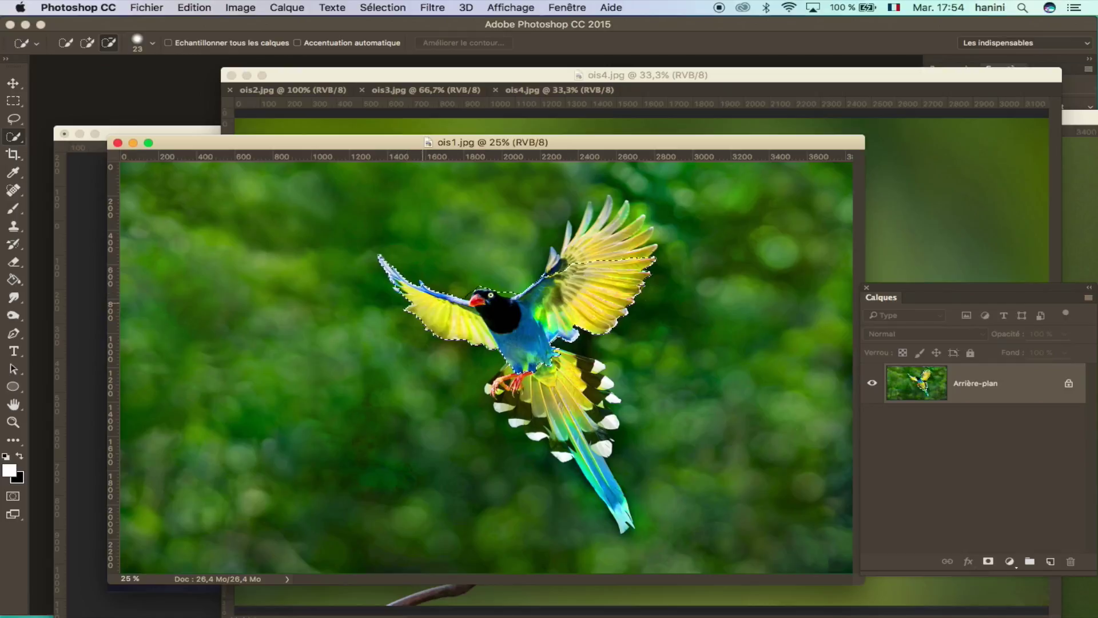
left_click_drag(620, 505, 598, 378)
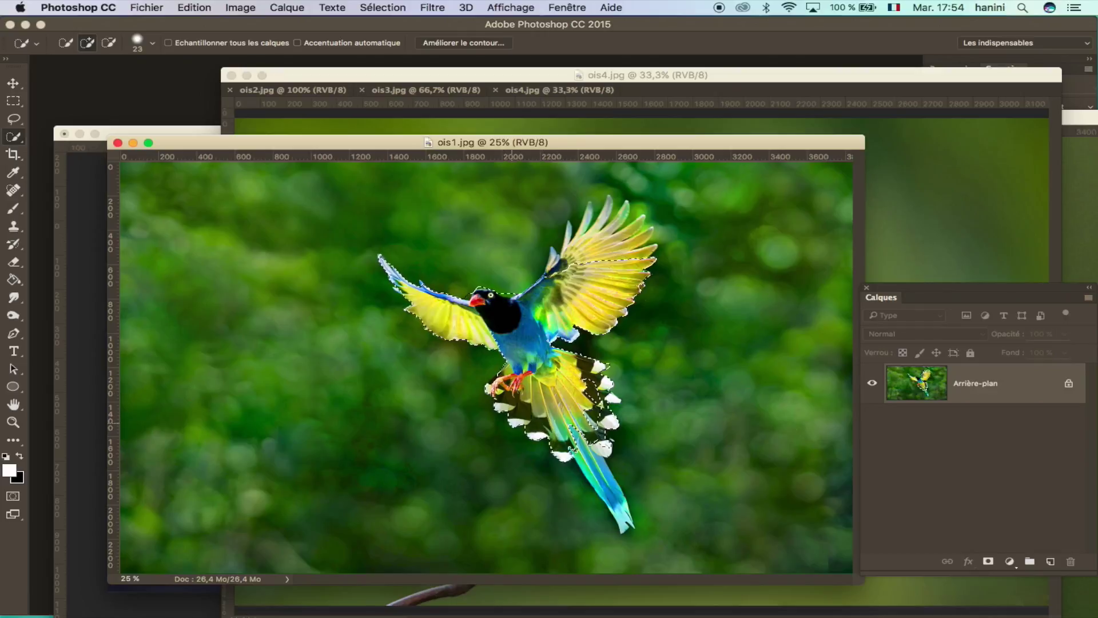
left_click_drag(624, 520, 598, 424)
left_click_drag(621, 515, 604, 377)
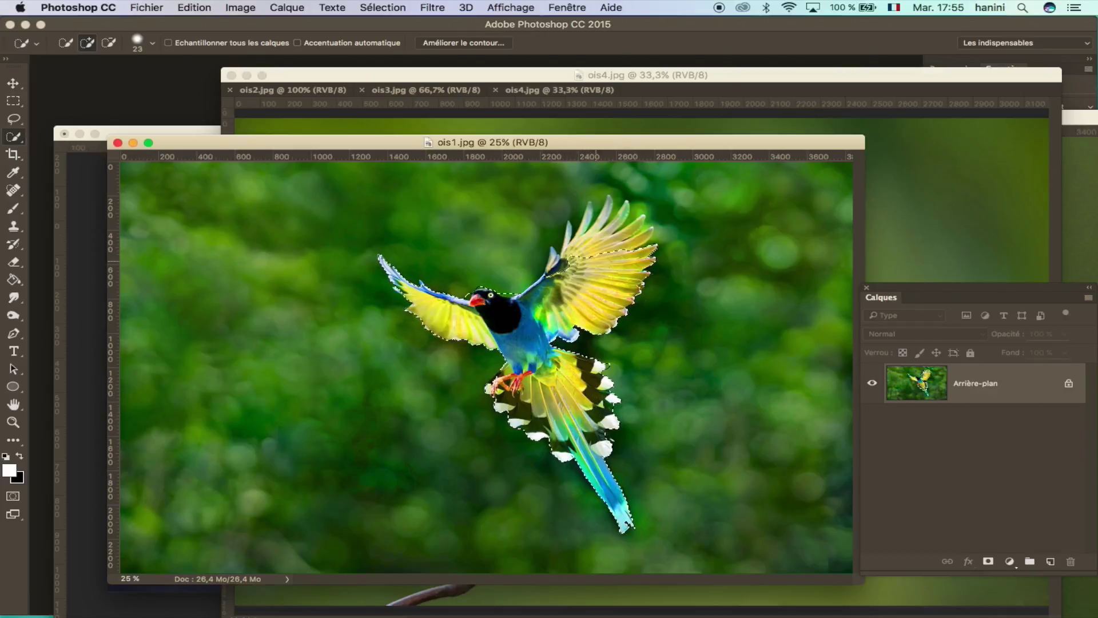
left_click_drag(590, 261, 468, 306)
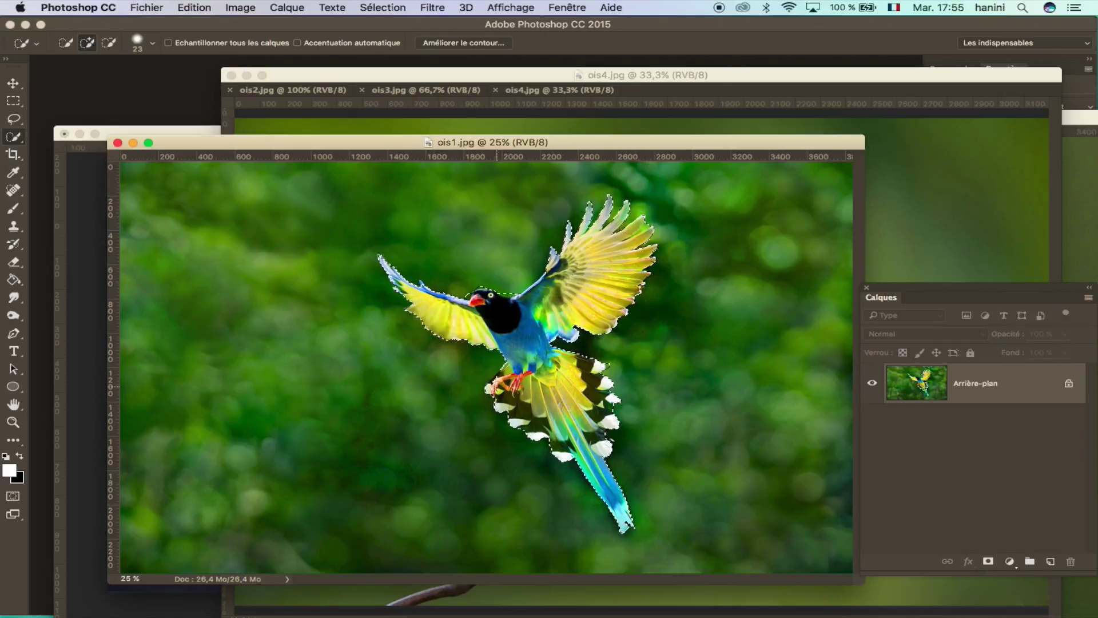
Copy the selected bird and paste it into the nature.jpg poster
key("ctrl+c")
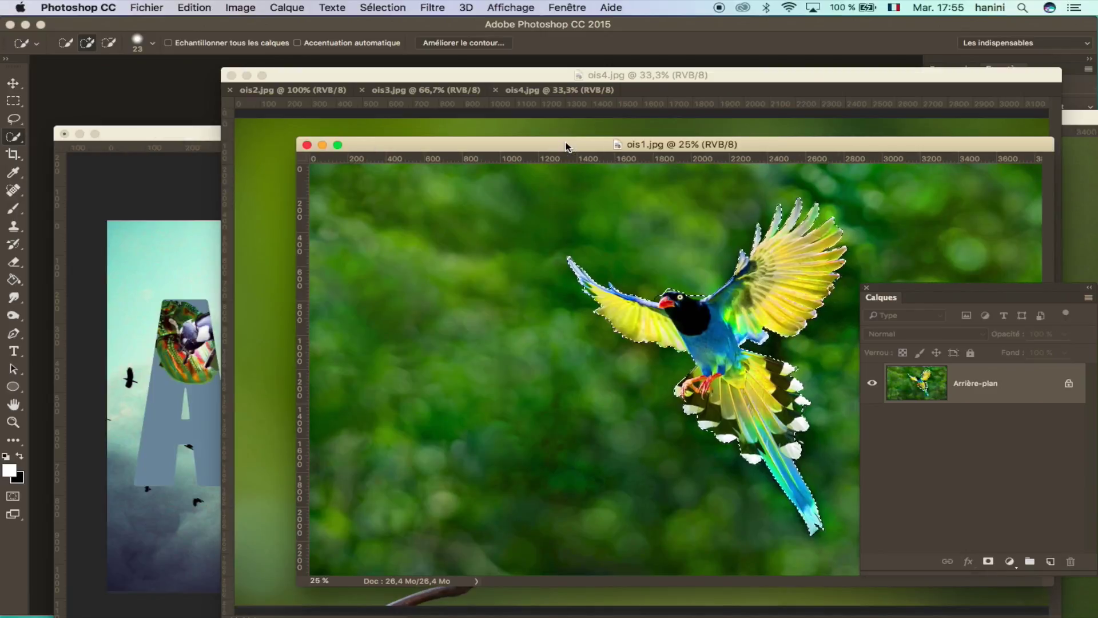
left_click(137, 343)
key("ctrl+v")
Shrink the pasted bird to about 30 percent and place it over the X
key("ctrl+t")
mouse_move(754, 220)
left_mouse_down()
mouse_move(540, 362)
mouse_move(626, 269)
mouse_move(589, 429)
mouse_move(556, 509)
mouse_move(773, 378)
left_mouse_up()
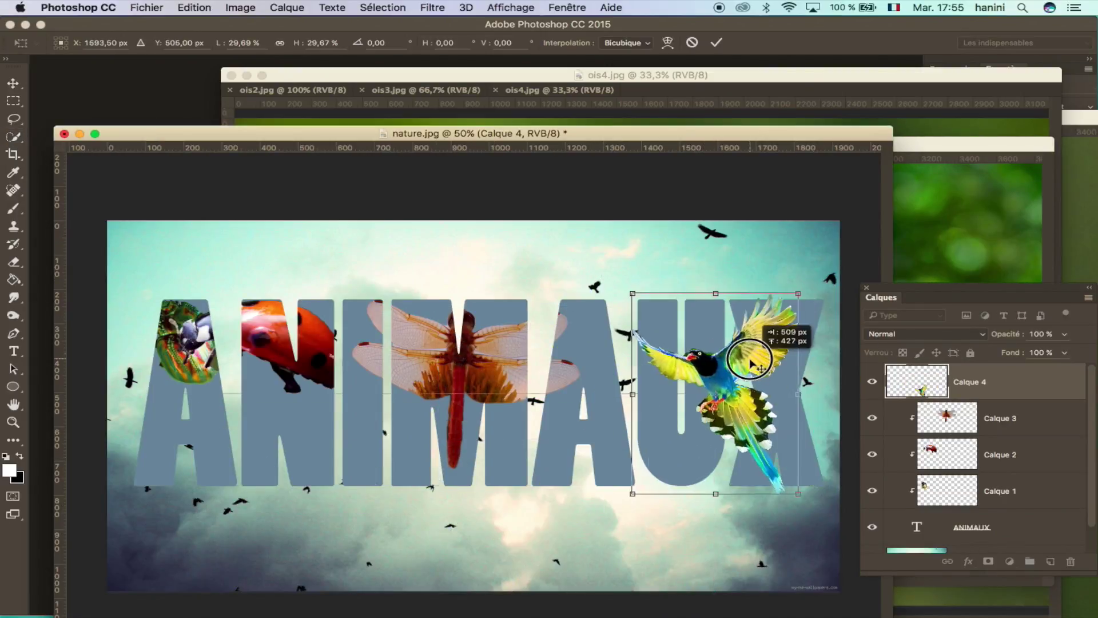
key("Return")
Clip the flying bird inside the letters, then float ois2.jpg and start selecting the perched bird
key("w")
right_click(1018, 381)
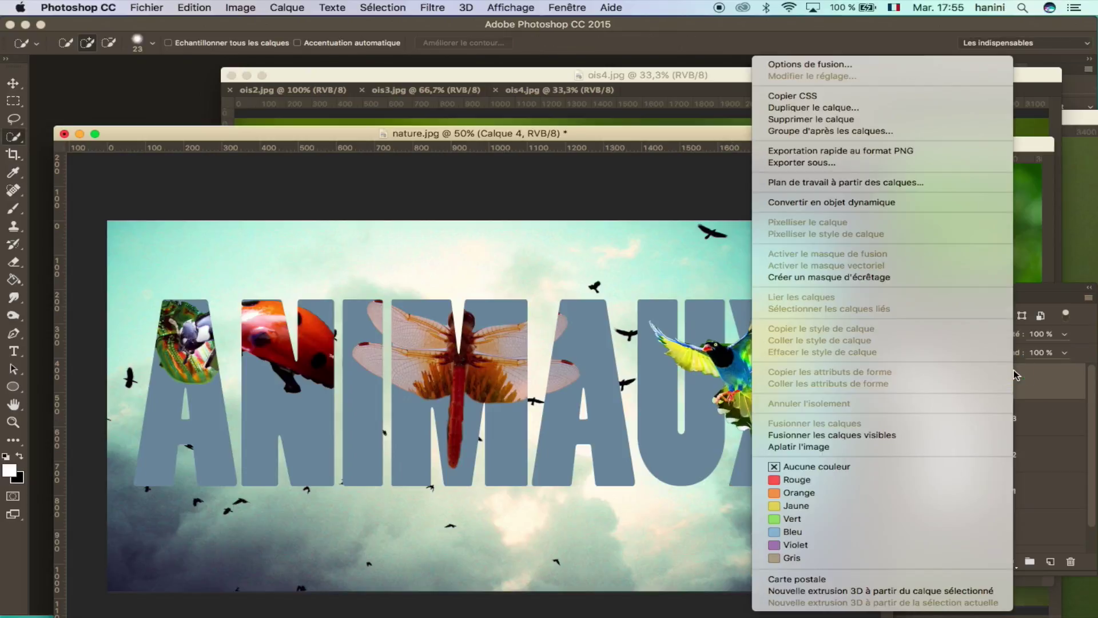
left_click(911, 277)
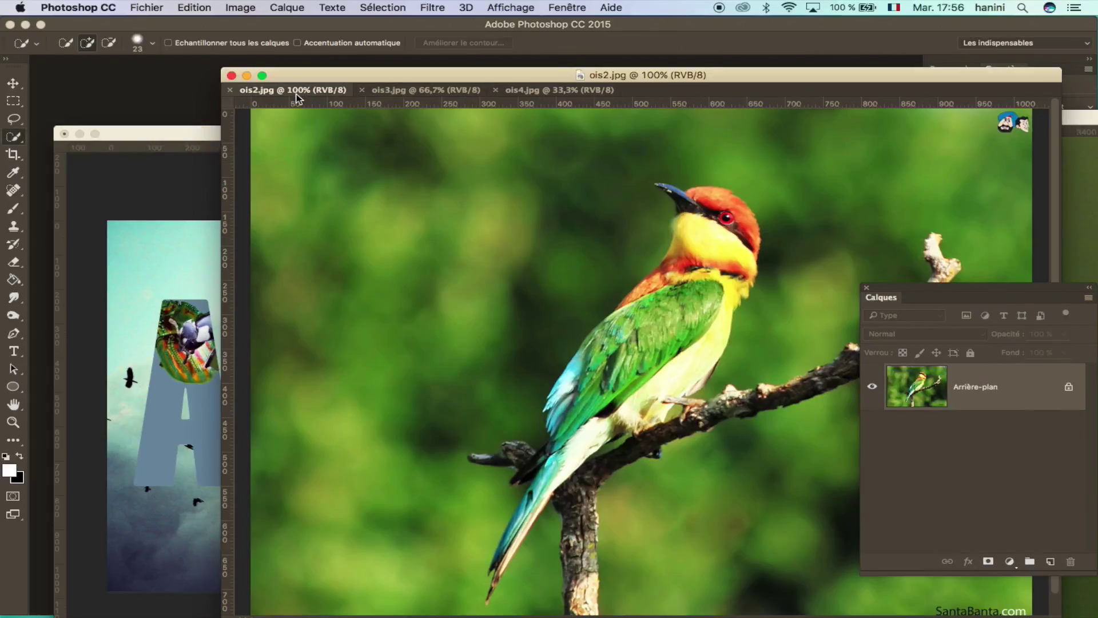
left_click_drag(291, 90, 217, 147)
mouse_move(617, 262)
left_mouse_down()
mouse_move(635, 276)
mouse_move(595, 393)
mouse_move(507, 507)
mouse_move(641, 470)
left_mouse_up()
Extend the selection to the perched bird's tail tip and paste the bird into the poster
key("l")
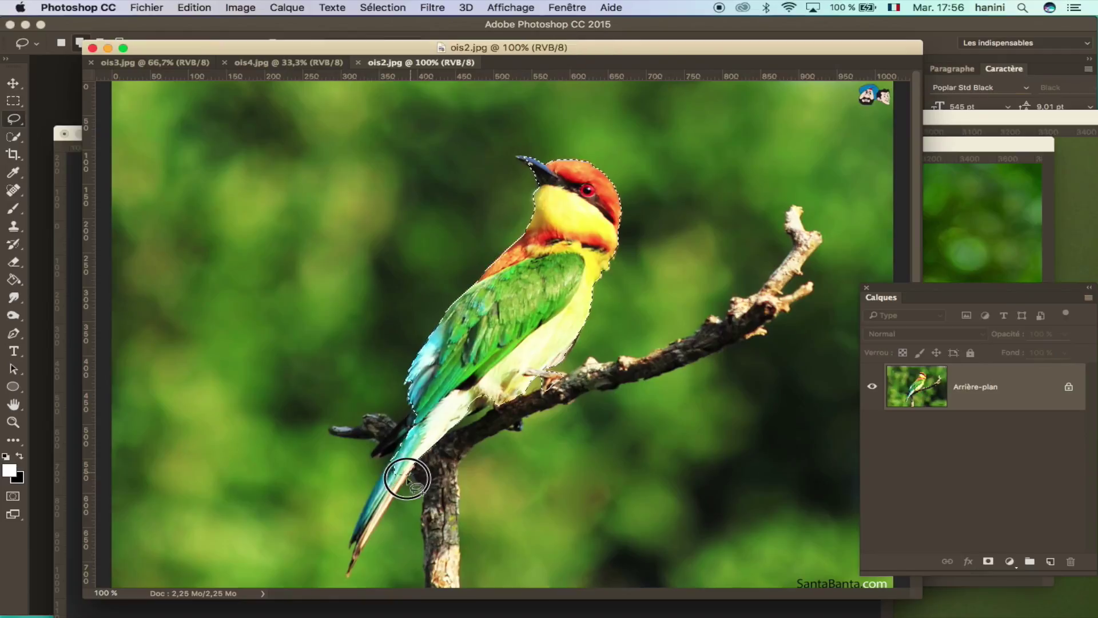
mouse_move(355, 568)
left_mouse_down()
mouse_move(384, 438)
mouse_move(522, 159)
left_mouse_up()
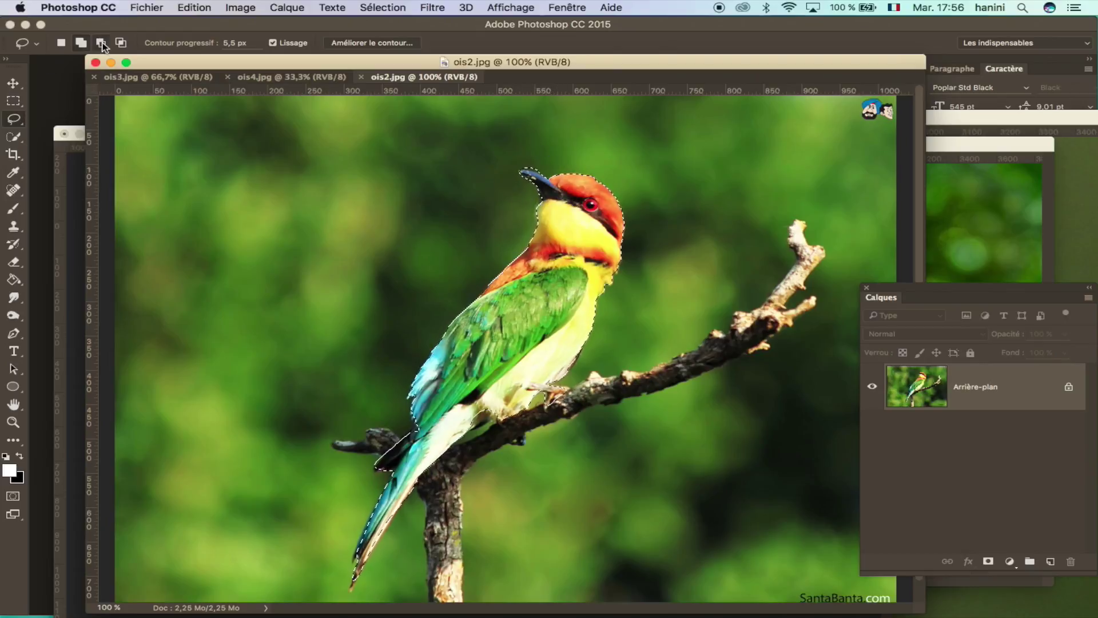
left_click(102, 43)
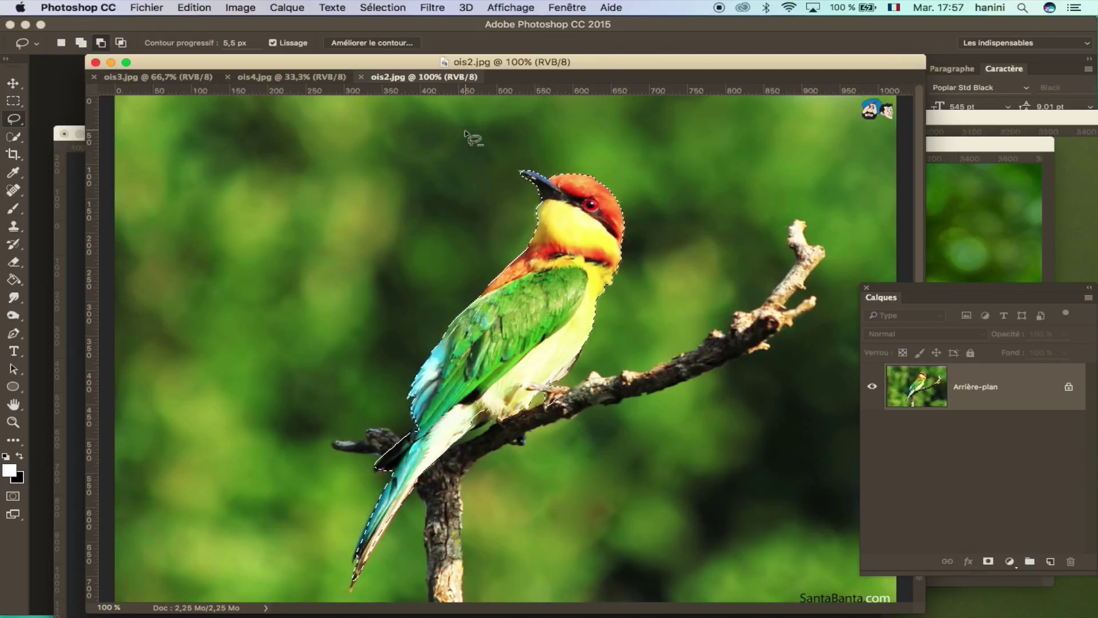
key("ctrl+c")
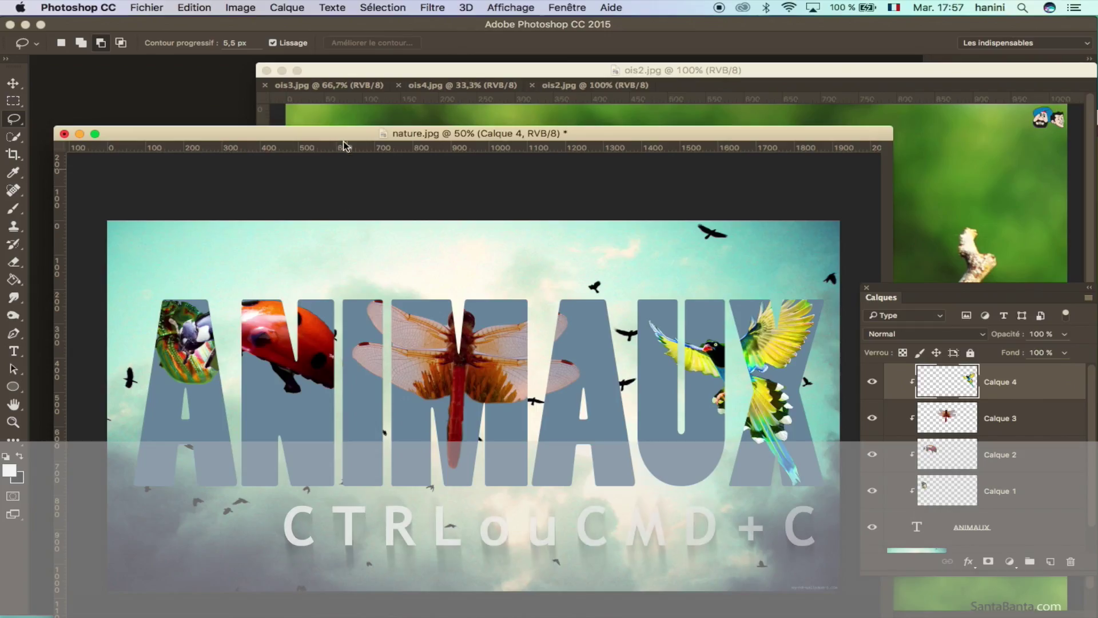
key("ctrl+v")
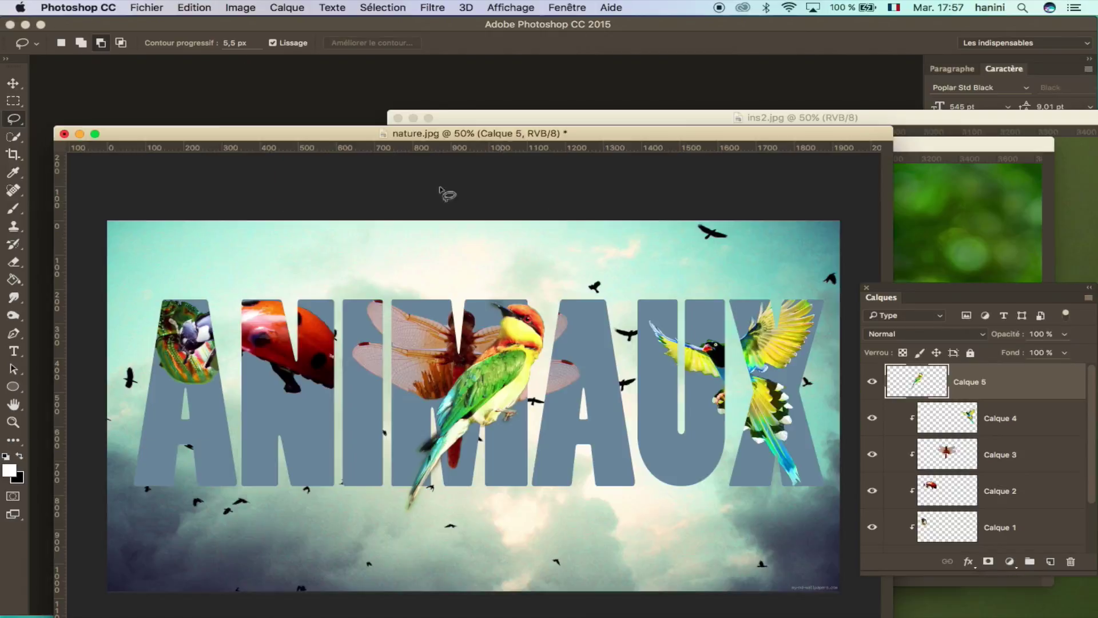
Close the ladybug photo ins2.jpg
left_click(723, 128)
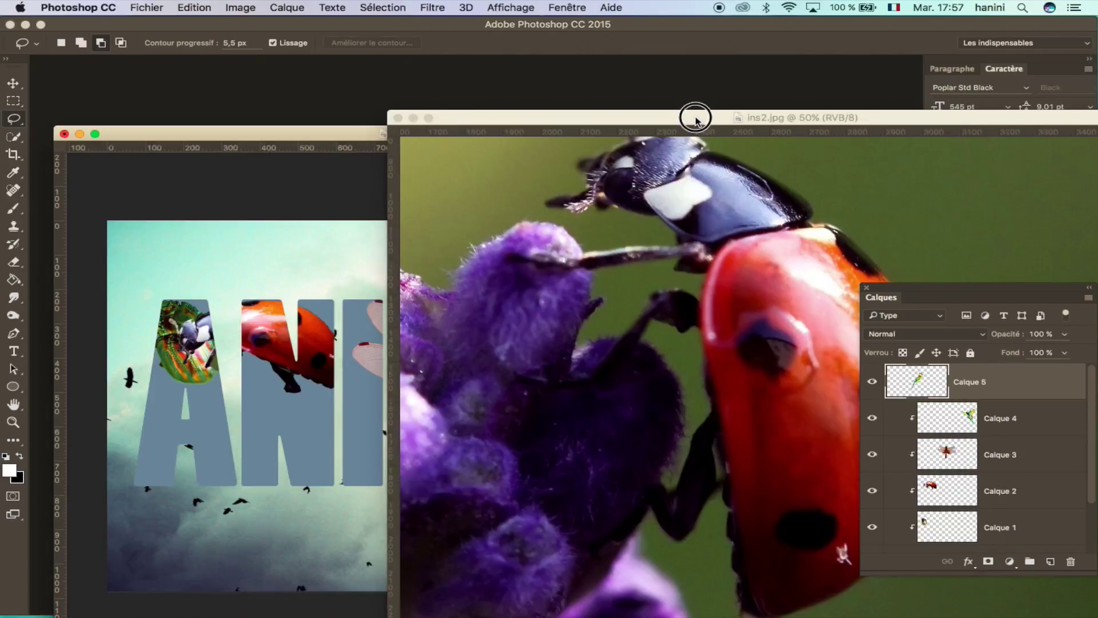
left_click(397, 119)
left_click_drag(458, 133, 451, 96)
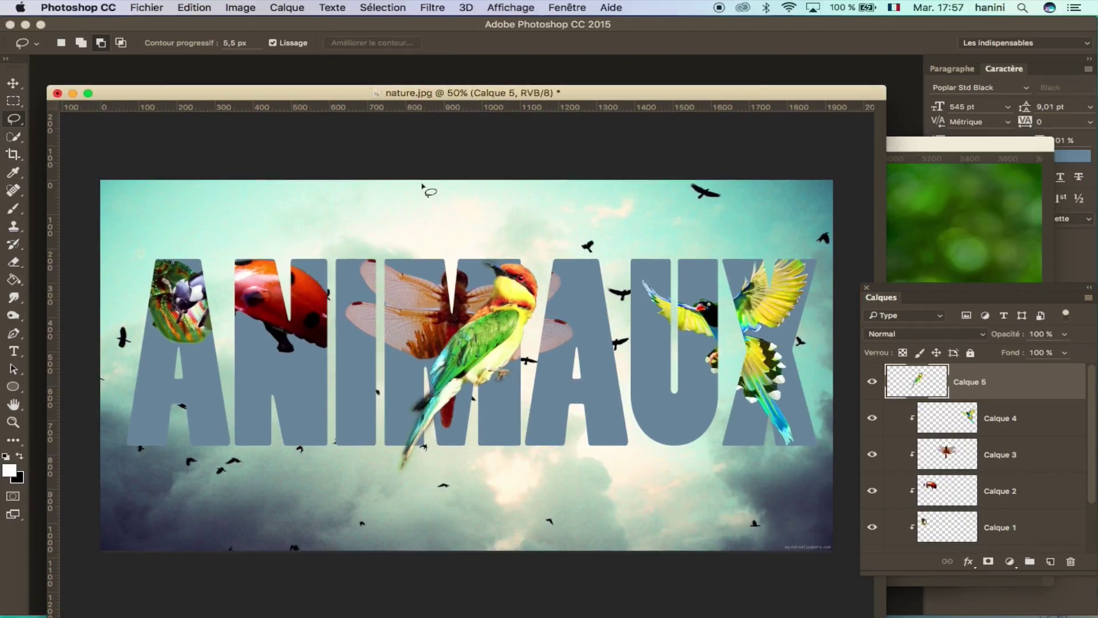
Shift the perched bee-eater over the second A and clip it into the ANIMAUX lettering
left_click(17, 84)
mouse_move(493, 351)
left_mouse_down()
mouse_move(585, 403)
mouse_move(583, 376)
left_mouse_up()
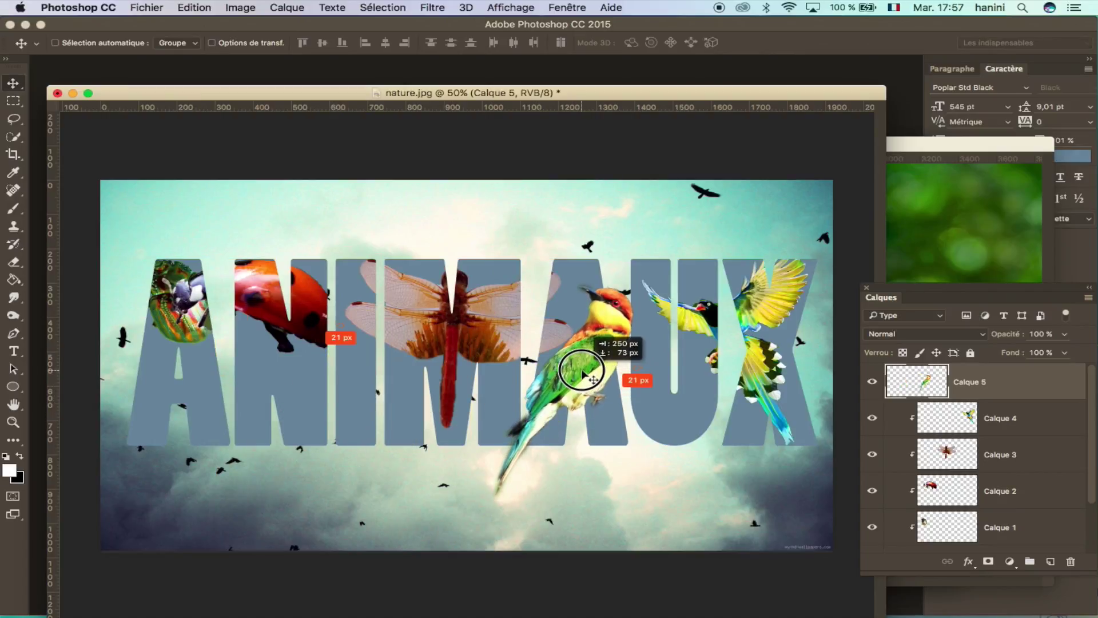
right_click(998, 383)
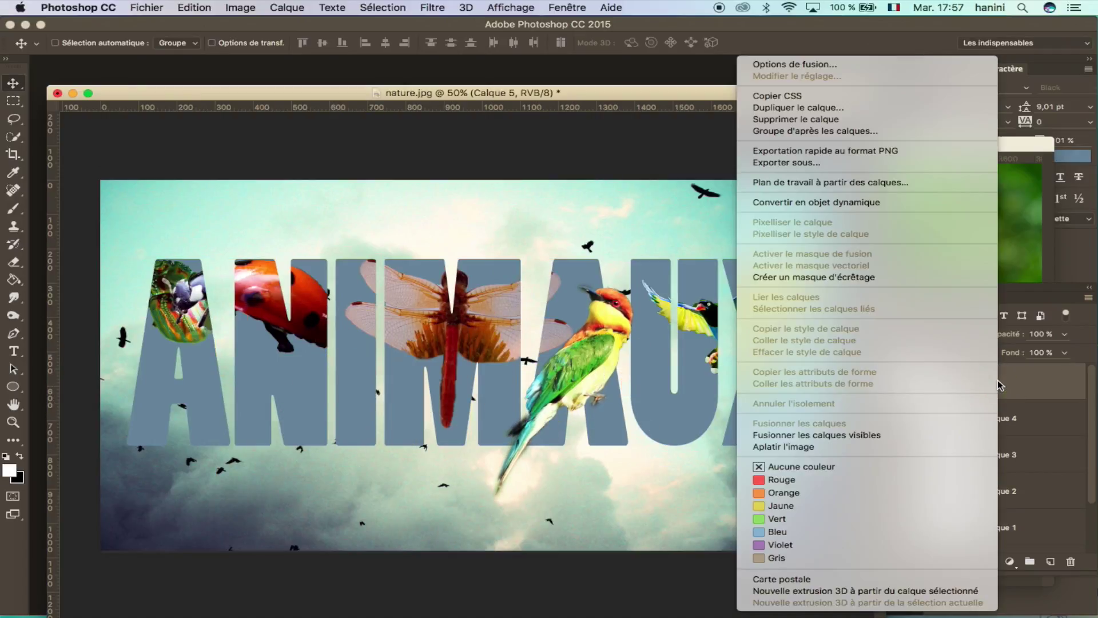
left_click(819, 277)
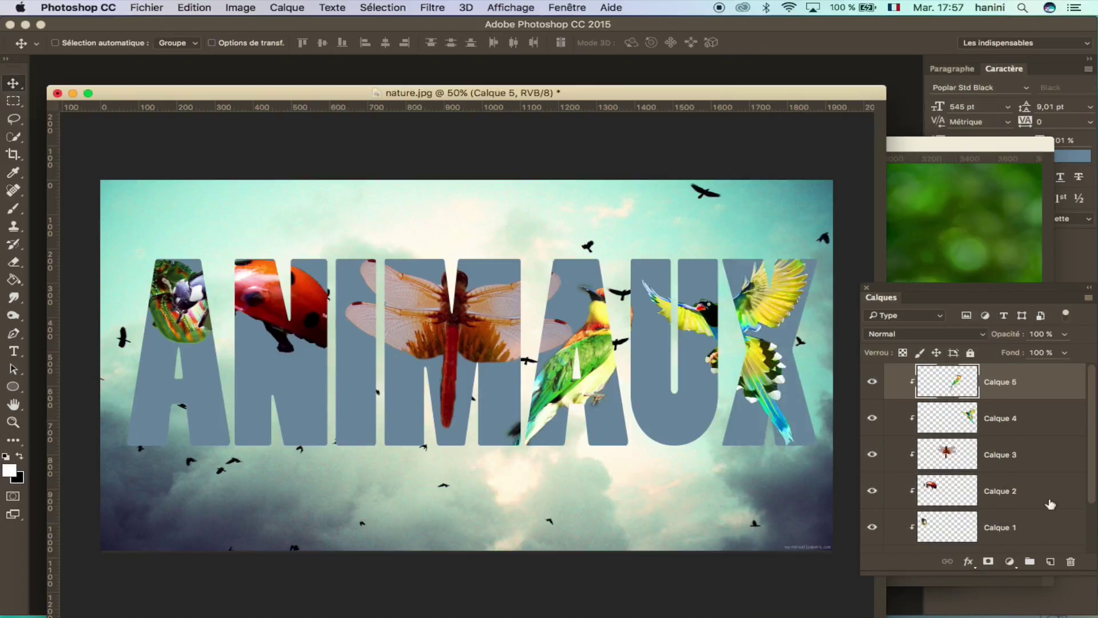
left_click_drag(1091, 431, 1093, 496)
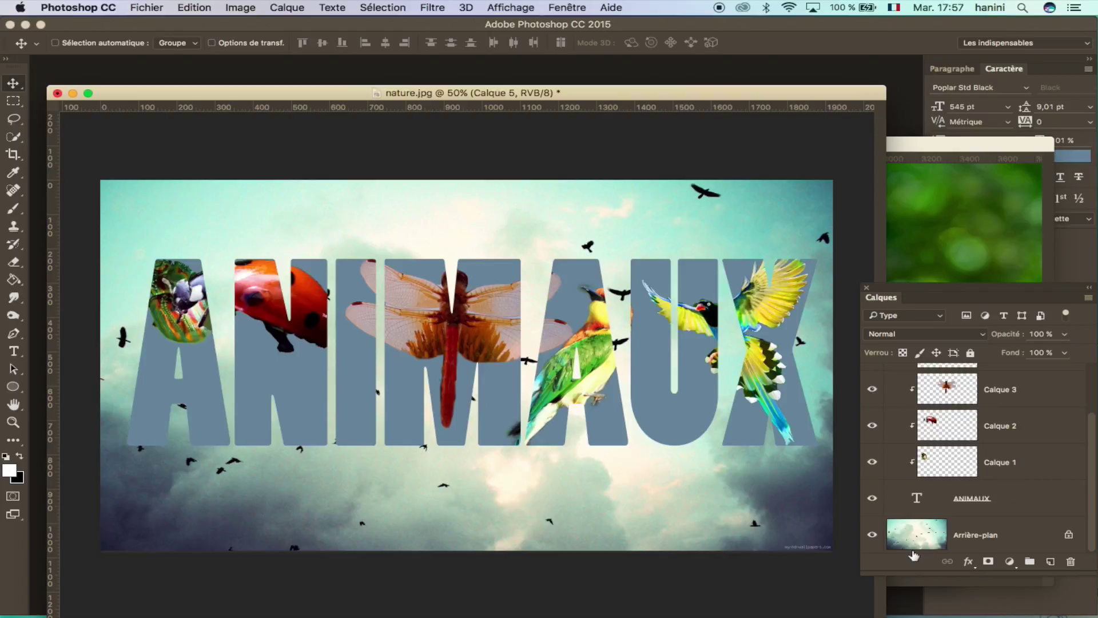
Recolour the ANIMAUX text bright orange-red #ff6123
double_click(917, 498)
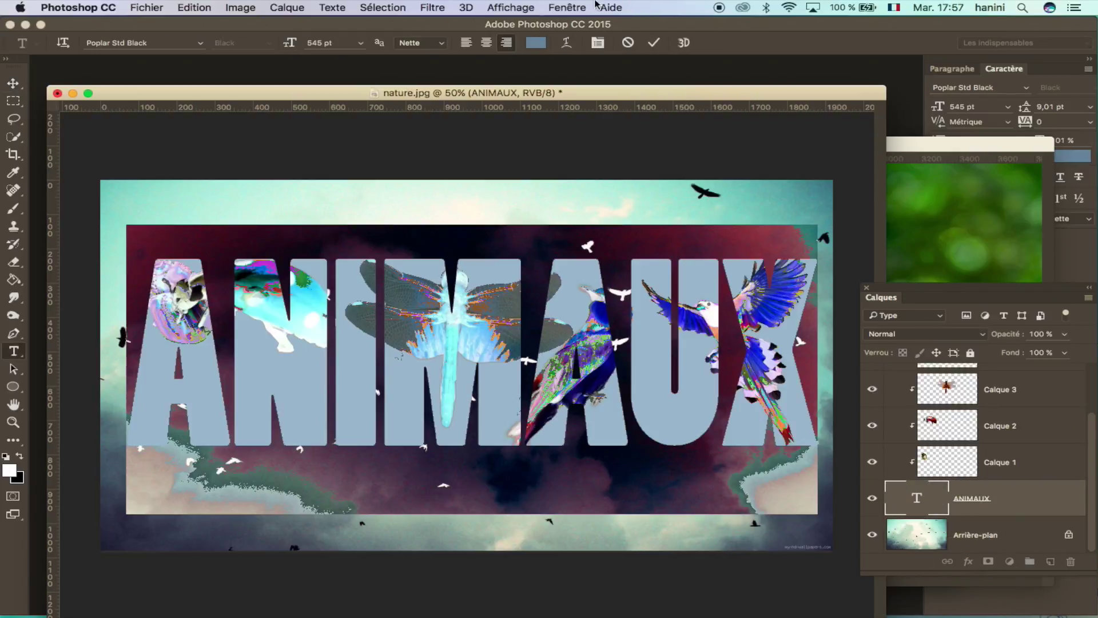
left_click(536, 43)
left_click_drag(682, 206, 681, 149)
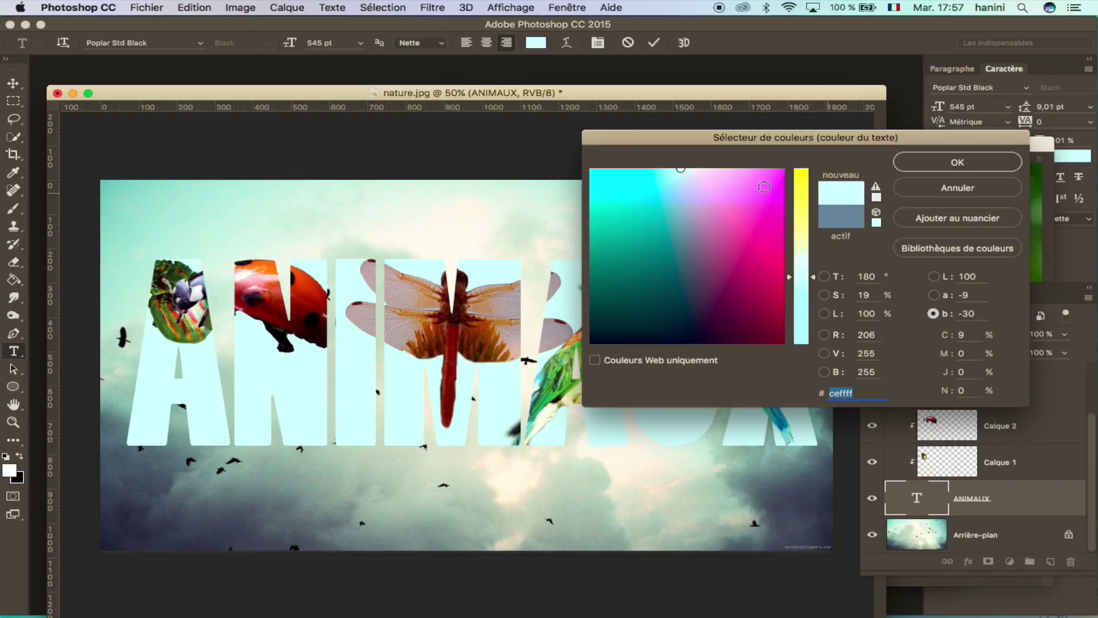
left_click(702, 194)
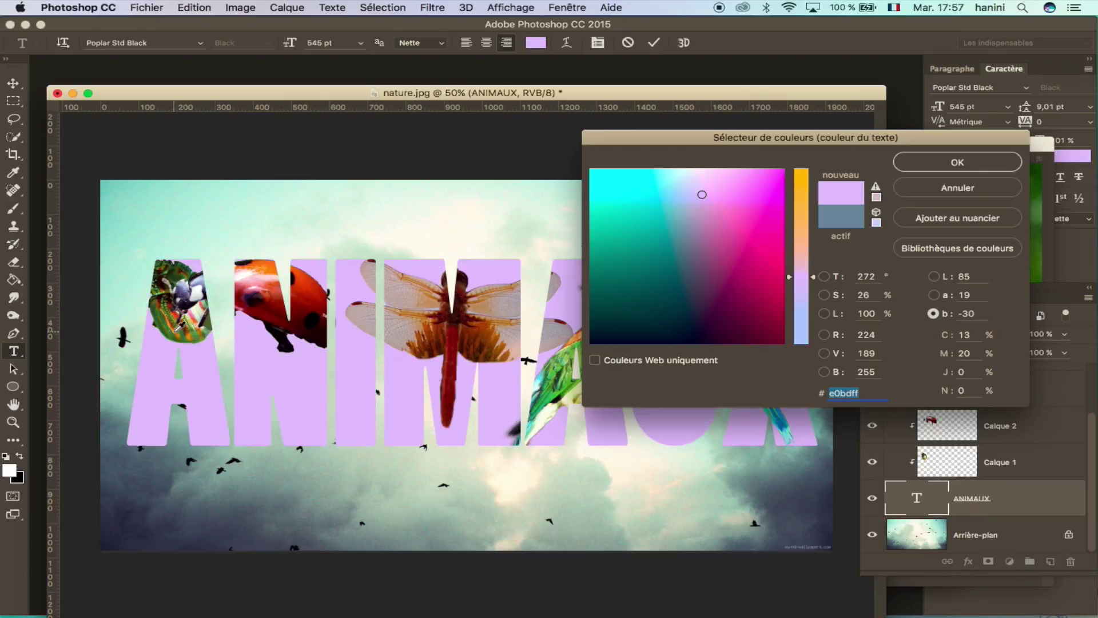
left_click_drag(666, 144, 872, 313)
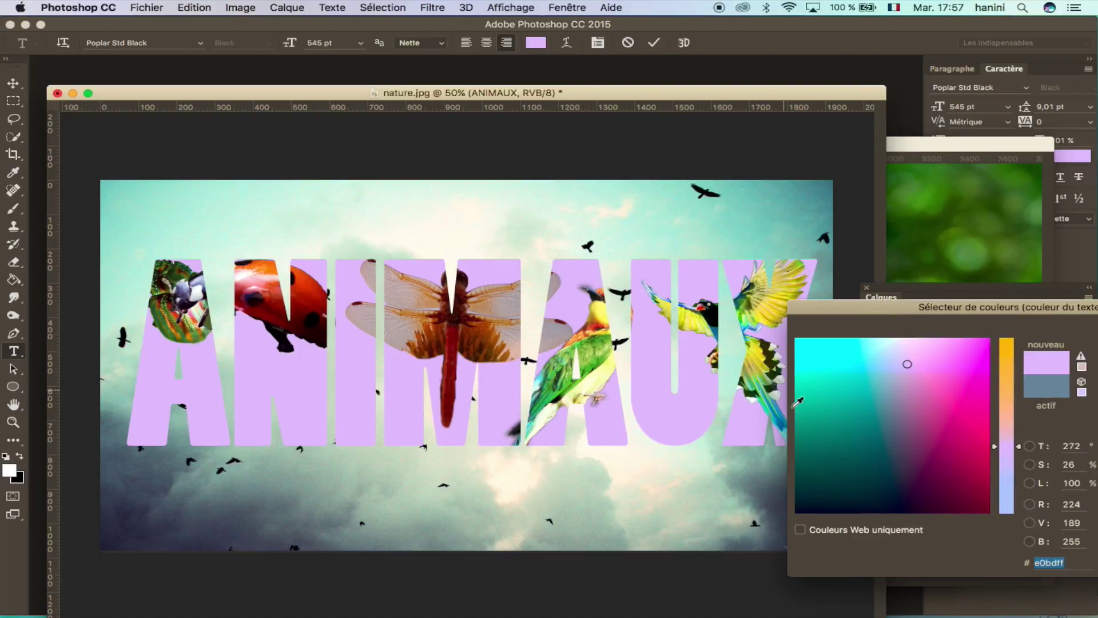
left_click_drag(789, 371, 304, 293)
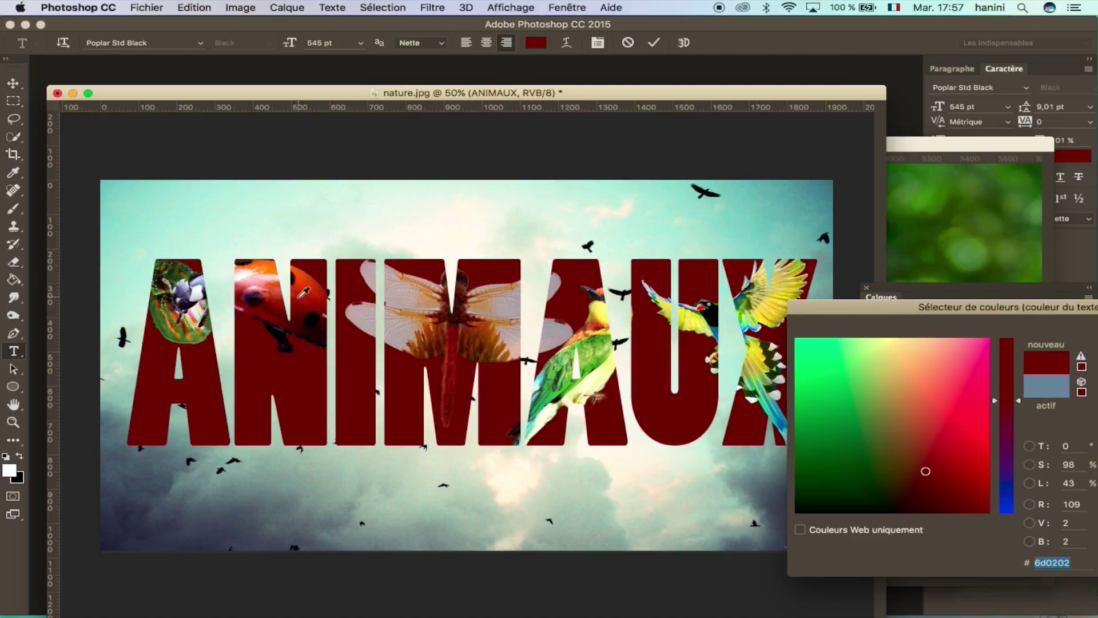
left_click_drag(303, 293, 268, 303)
left_click_drag(916, 307, 659, 181)
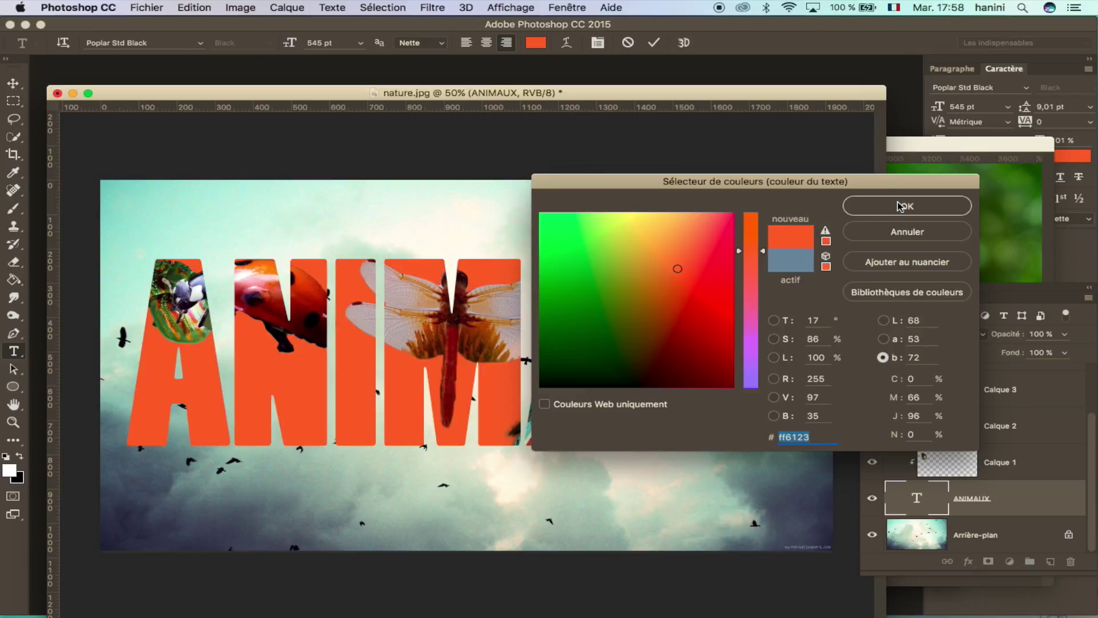
left_click(901, 206)
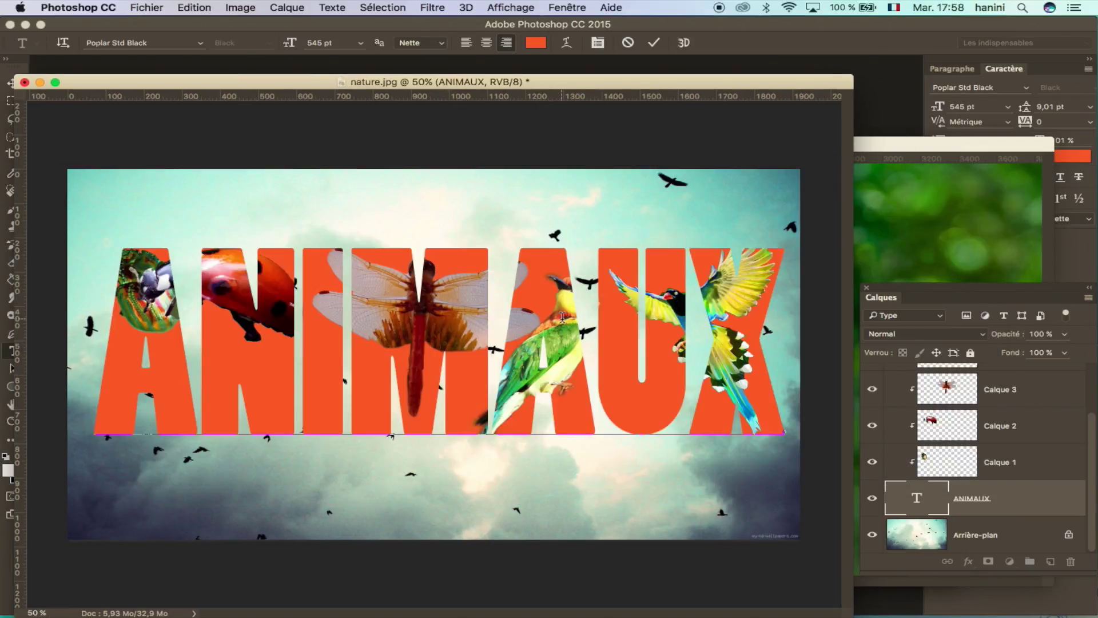
left_click_drag(474, 85, 472, 102)
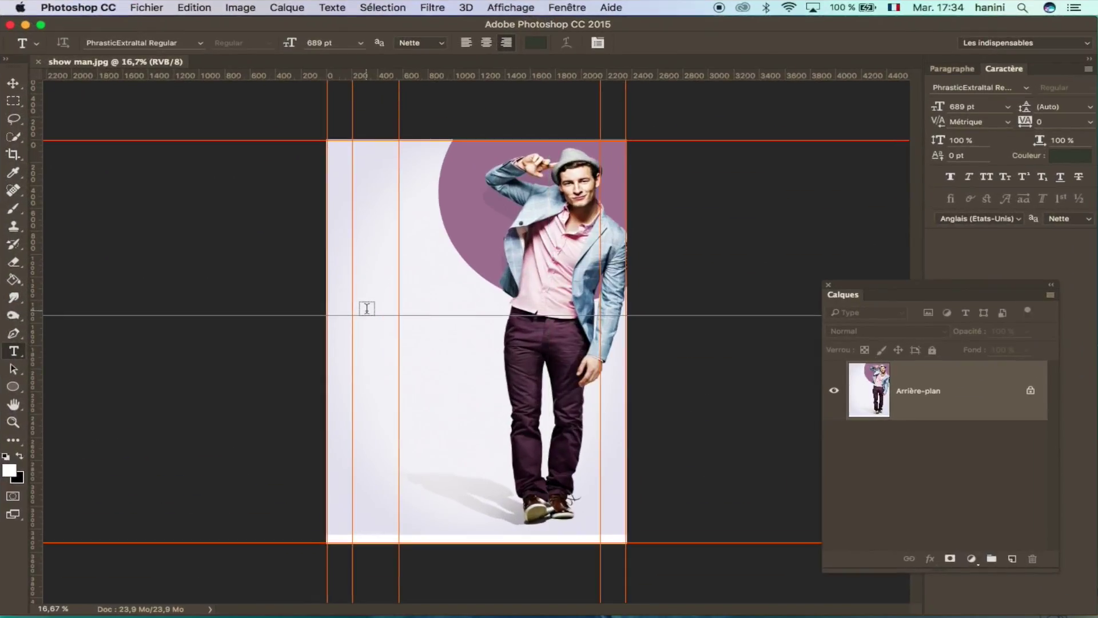
Type FASHION on the show man.jpg page and reduce it from 689 pt to 111 pt
left_click(366, 309)
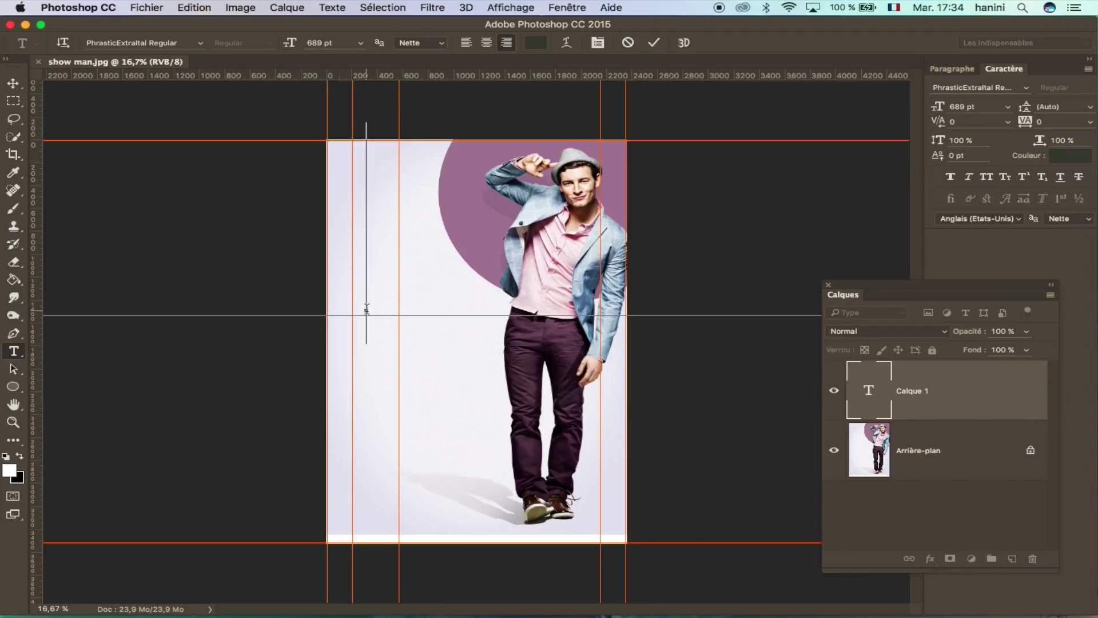
type("057")
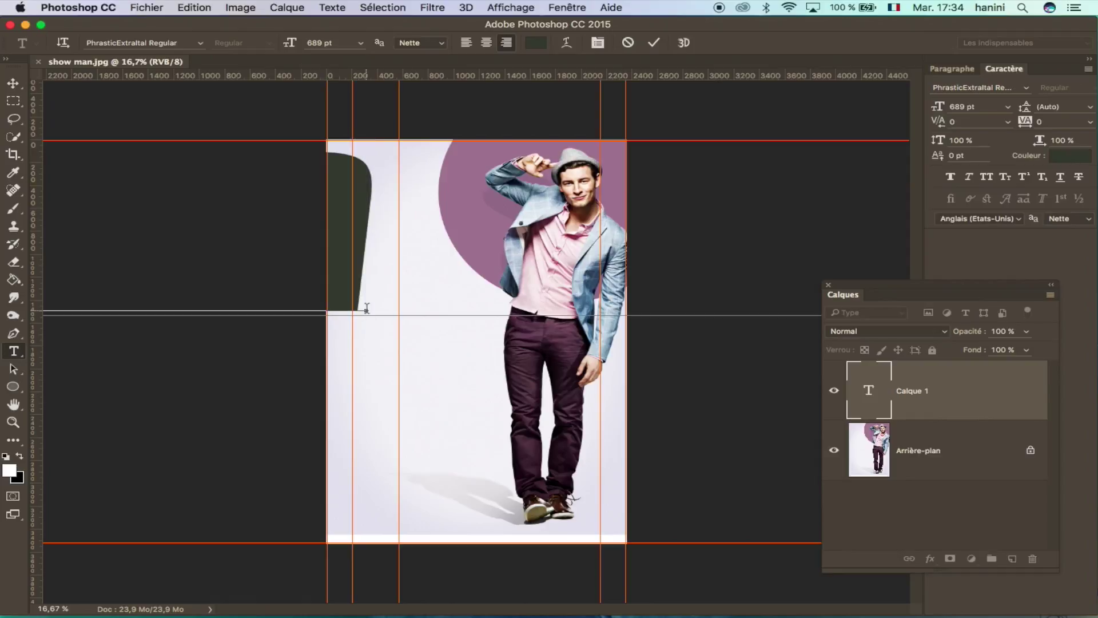
double_click(874, 386)
left_click_drag(289, 46, 3, 92)
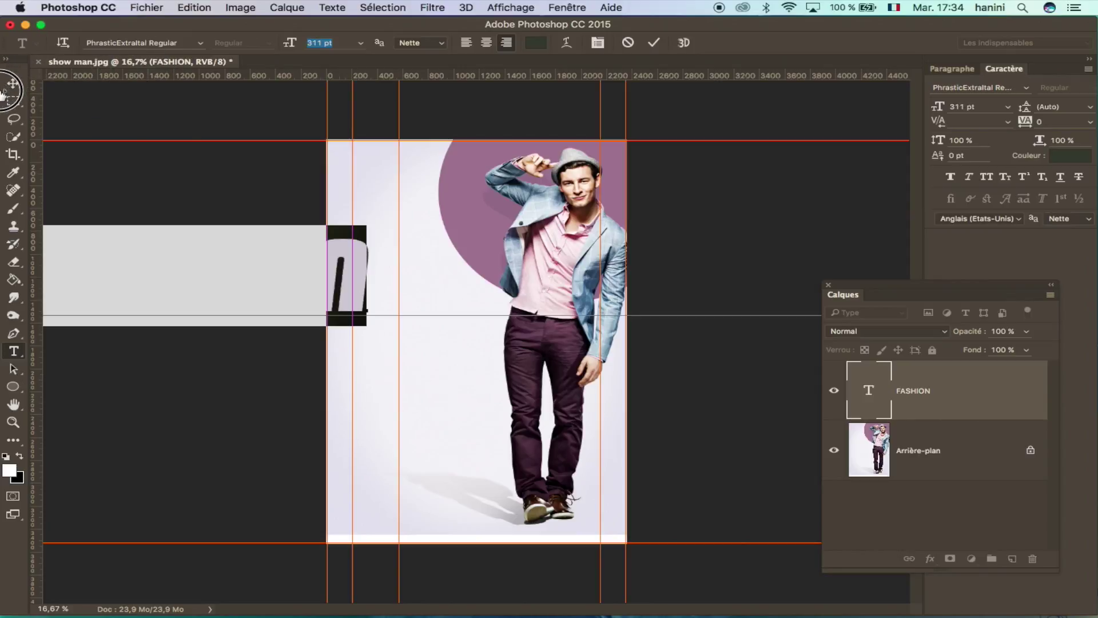
left_click_drag(289, 45, 139, 51)
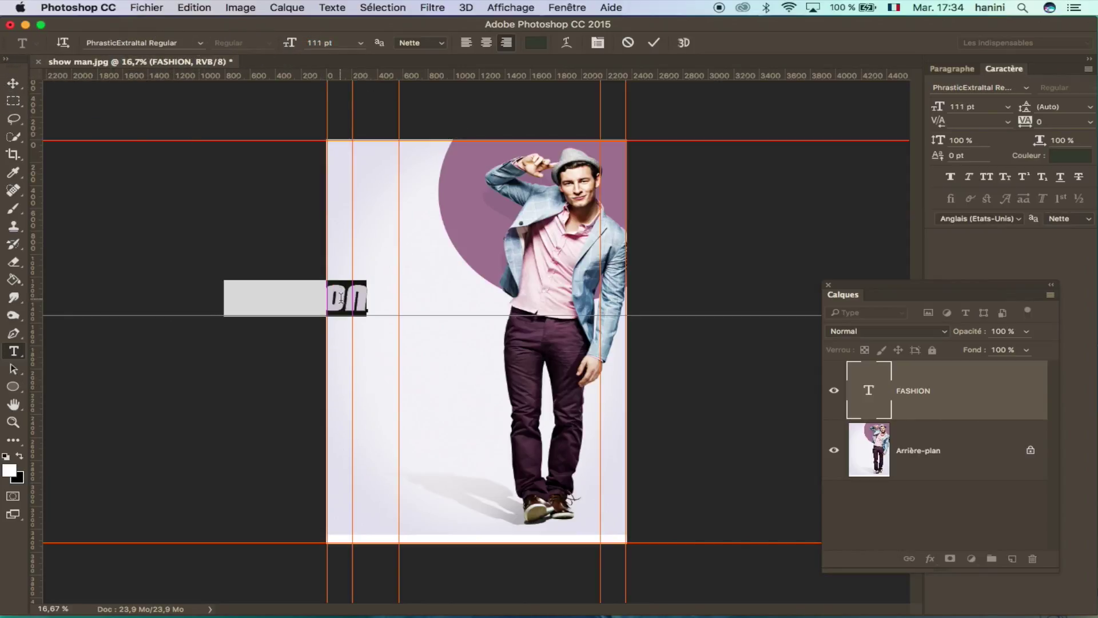
Move FASHION beside the model at chest height and reselect its text
left_click_drag(371, 349, 486, 367)
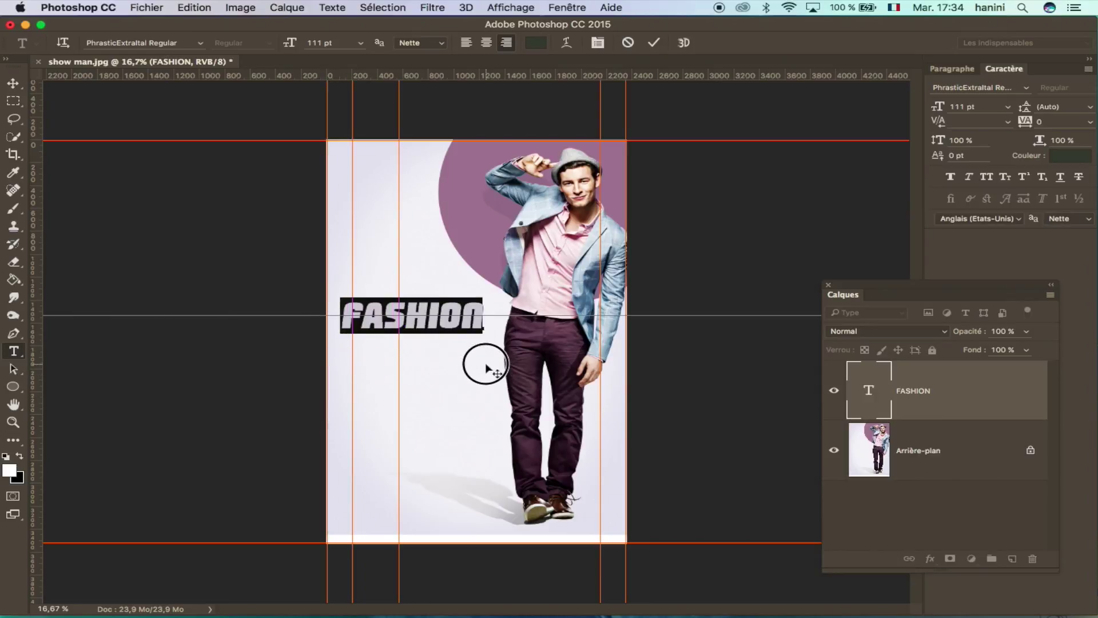
key("Right")
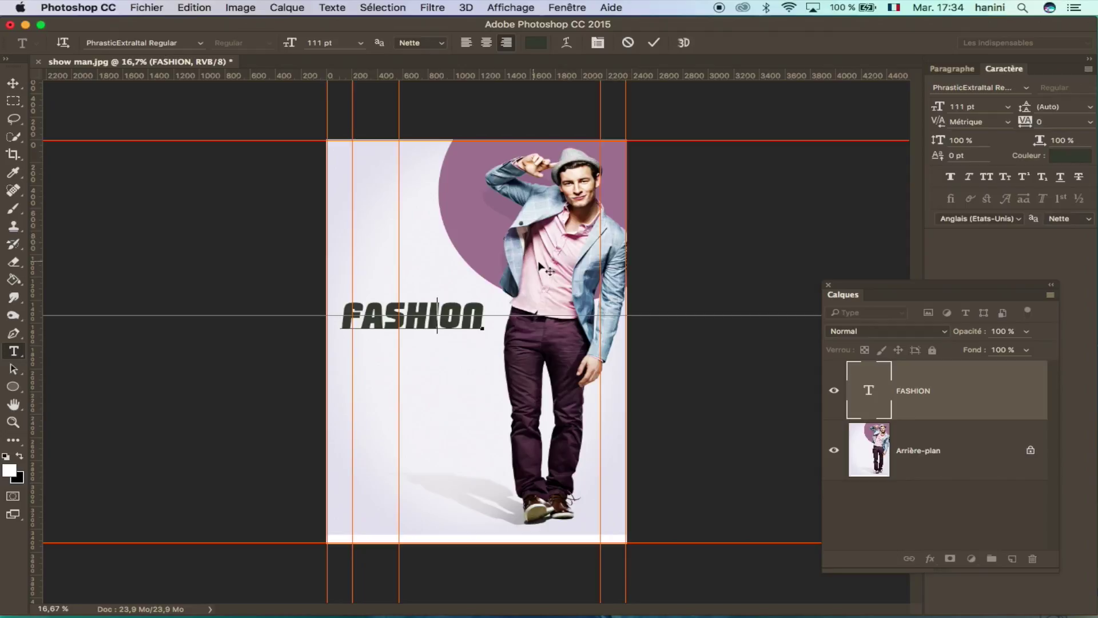
double_click(870, 391)
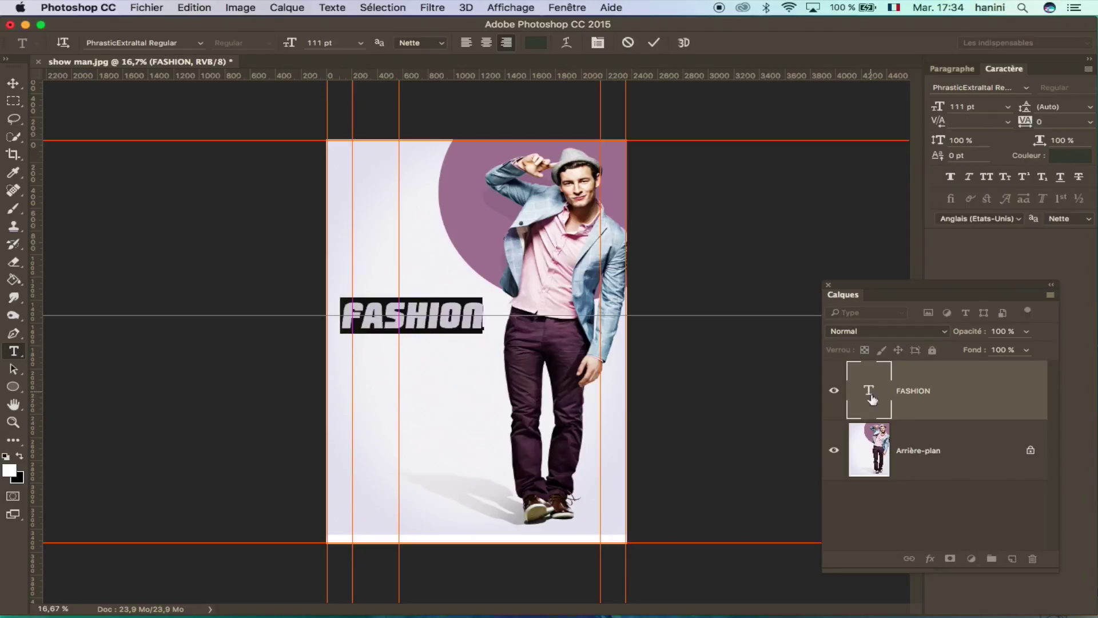
Colour FASHION mauve #9e738f sampled from the backdrop circle, then duplicate the layer
left_click(535, 44)
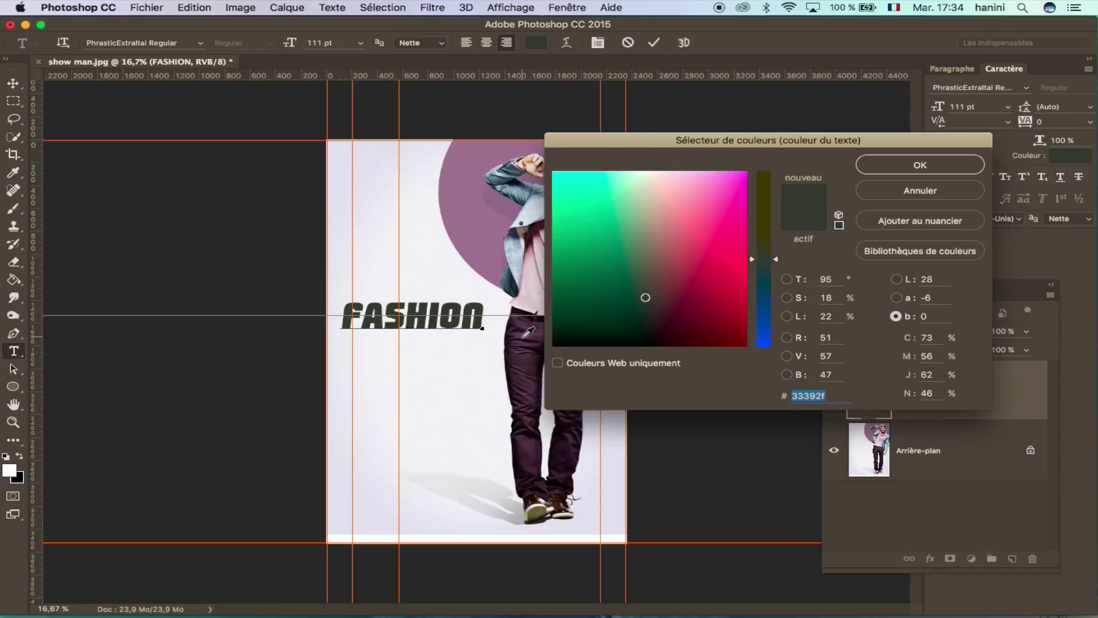
left_click_drag(682, 139, 720, 136)
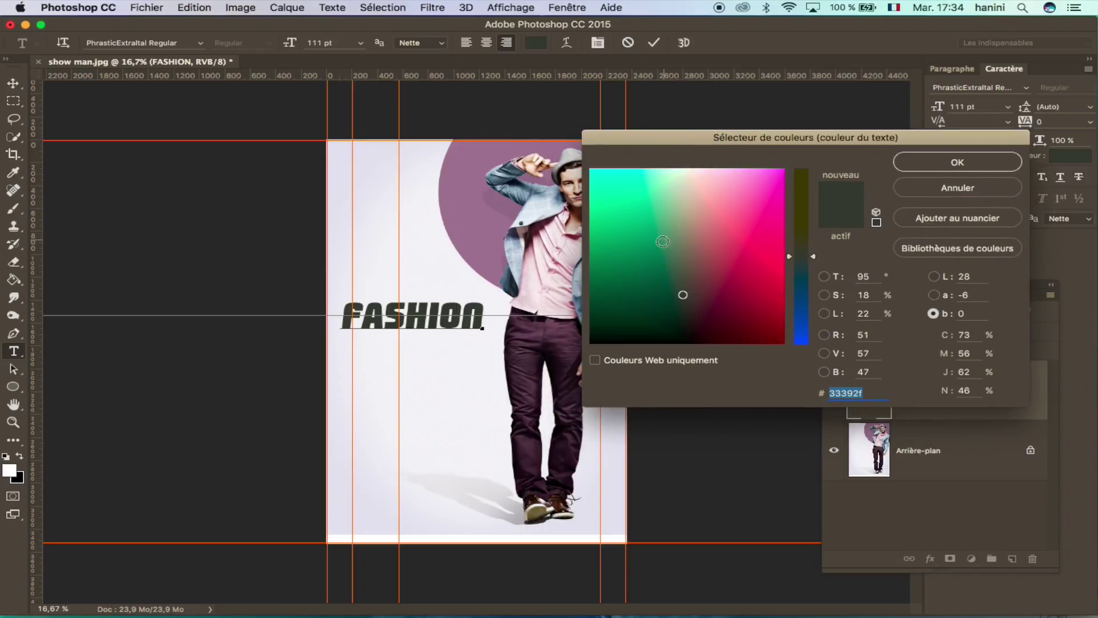
left_click(479, 214)
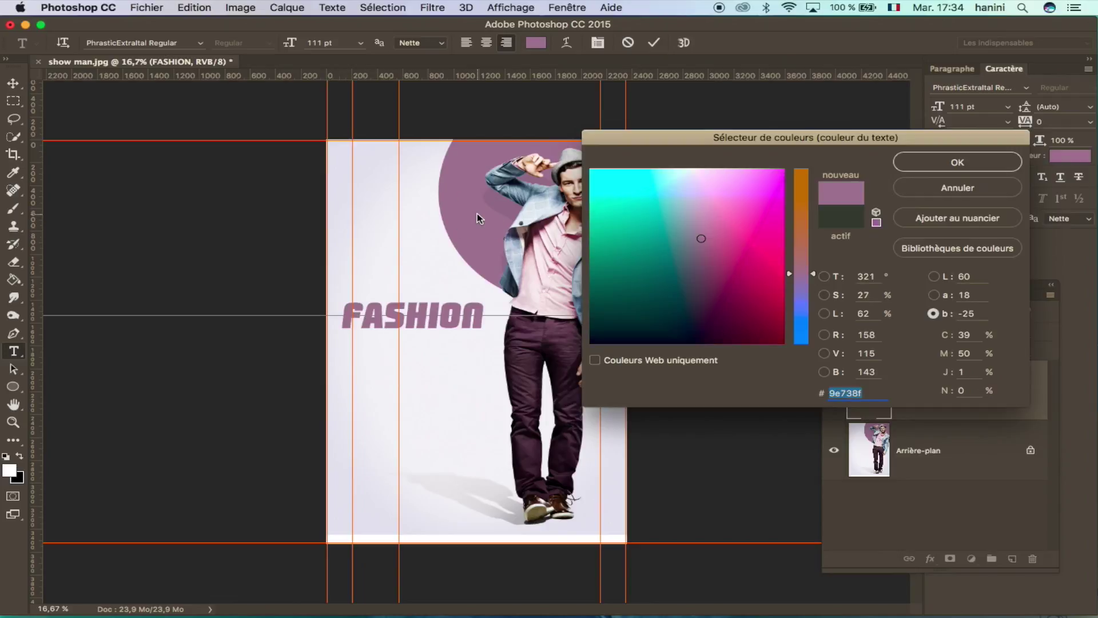
left_click(954, 166)
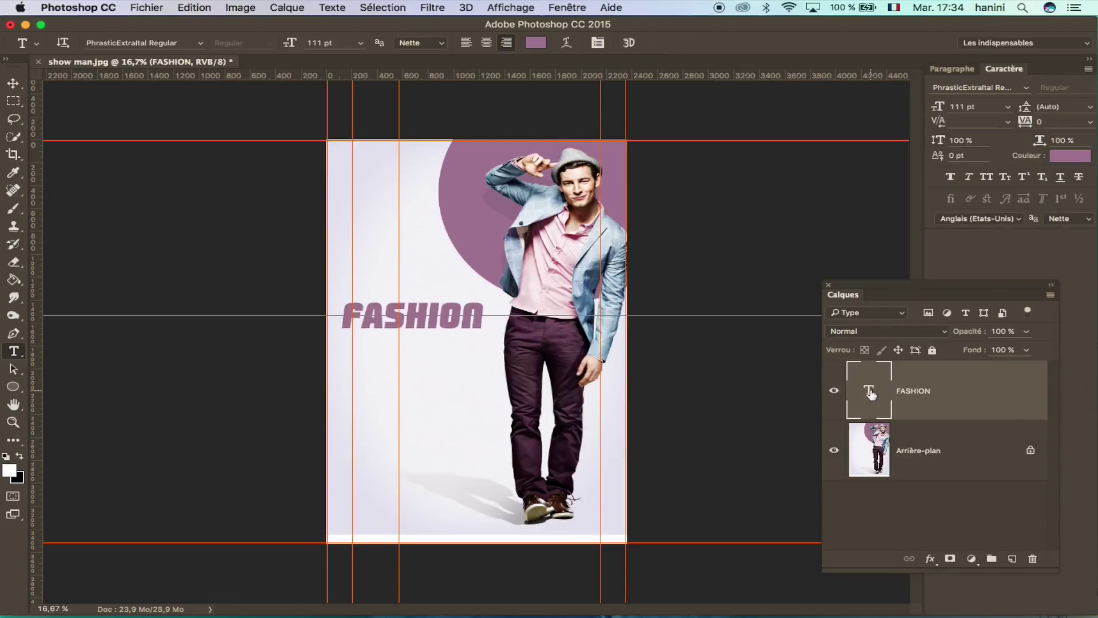
key("super+j")
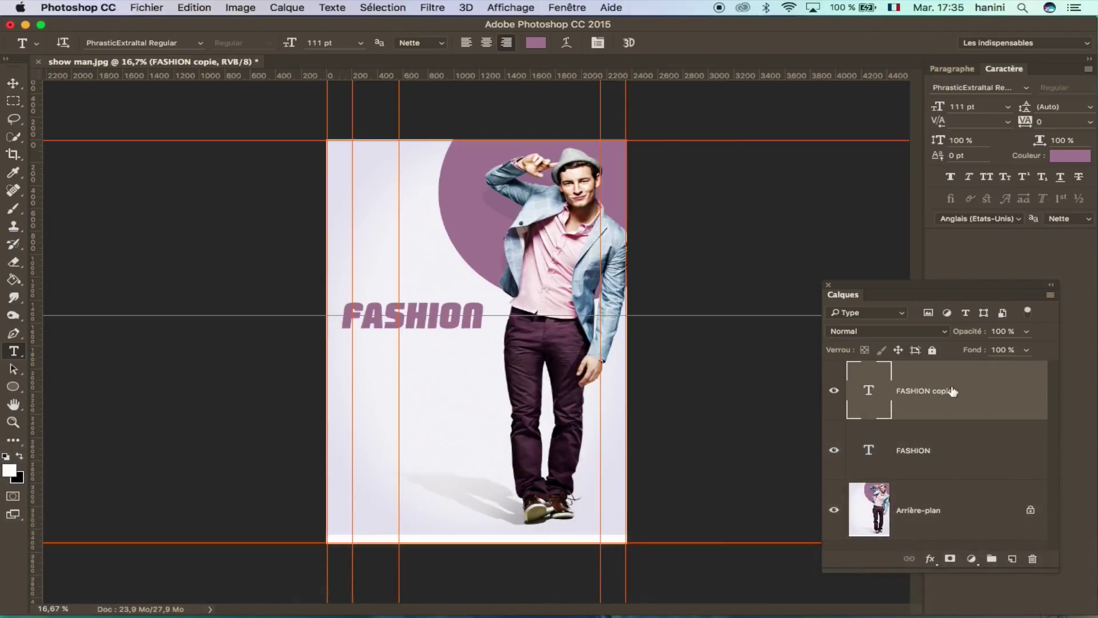
Move the FASHION copy down, retype it as 2017, and place it just under FASHION
left_click(14, 83)
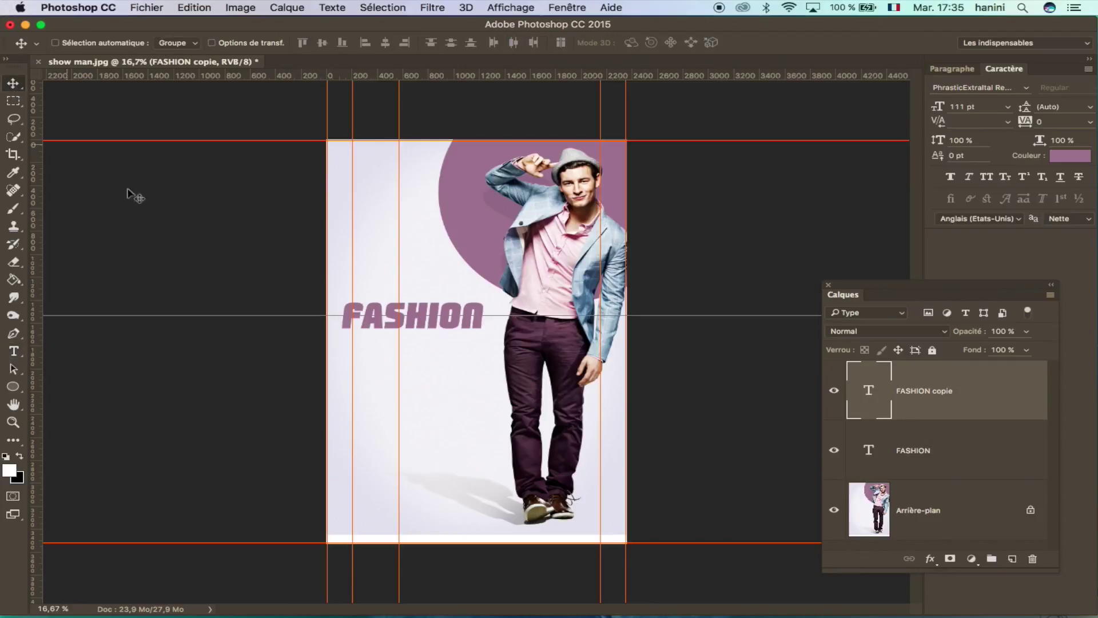
left_click_drag(406, 315, 406, 372)
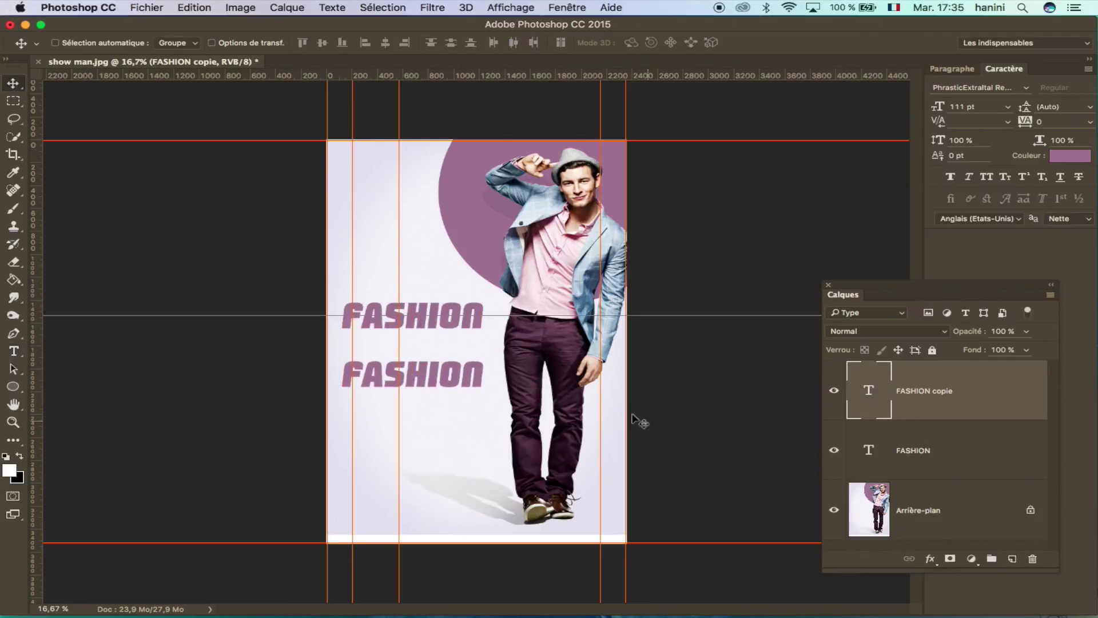
double_click(869, 389)
key("BackSpace")
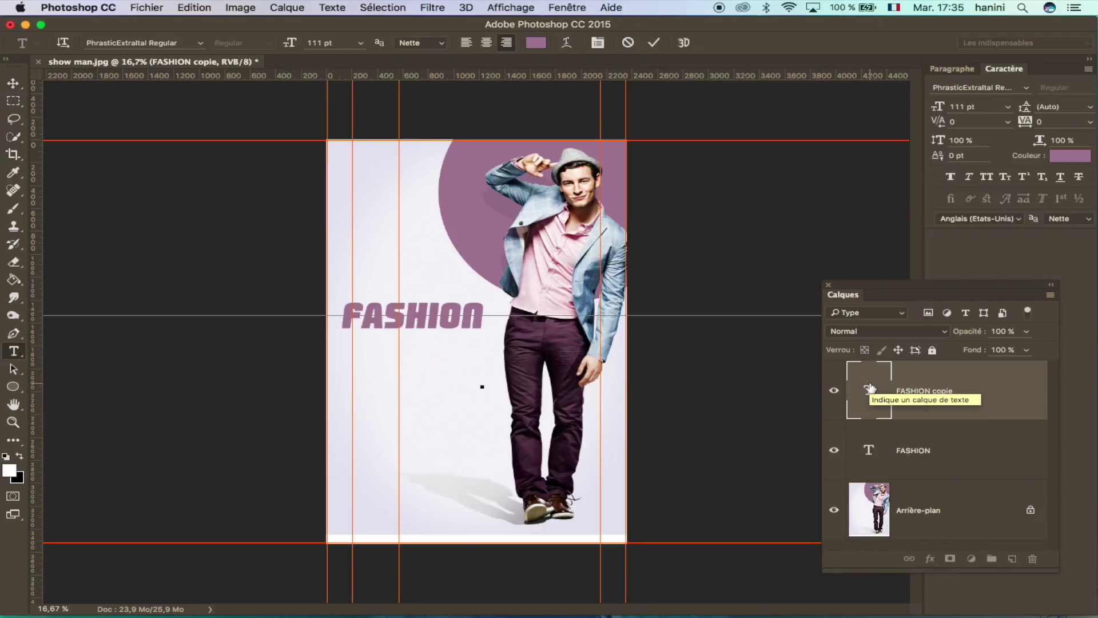
type("2017")
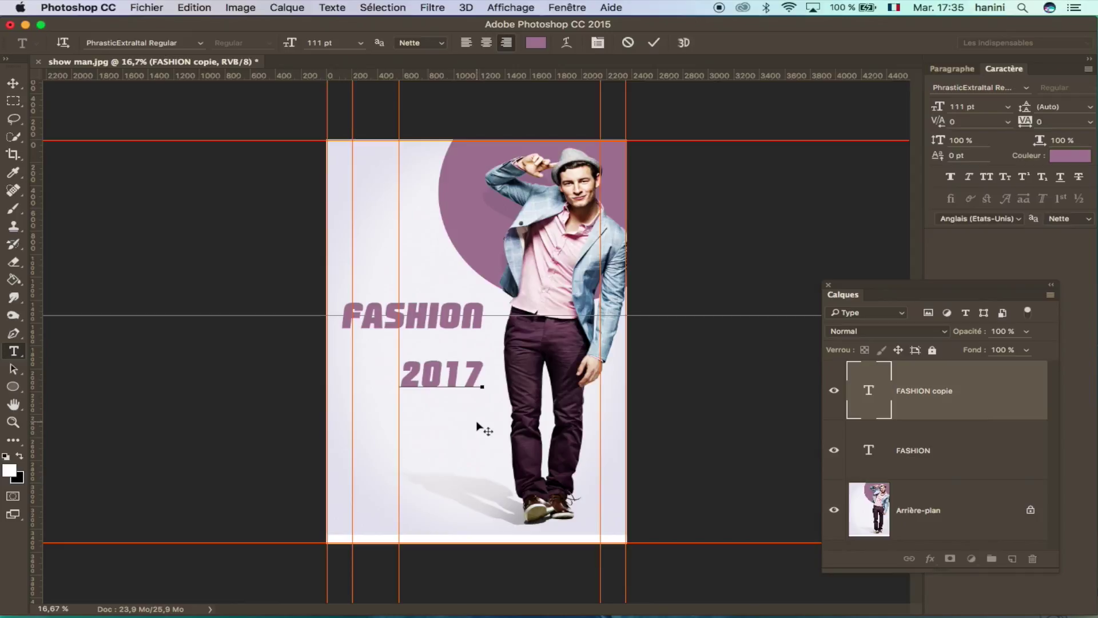
left_click_drag(463, 452, 432, 426)
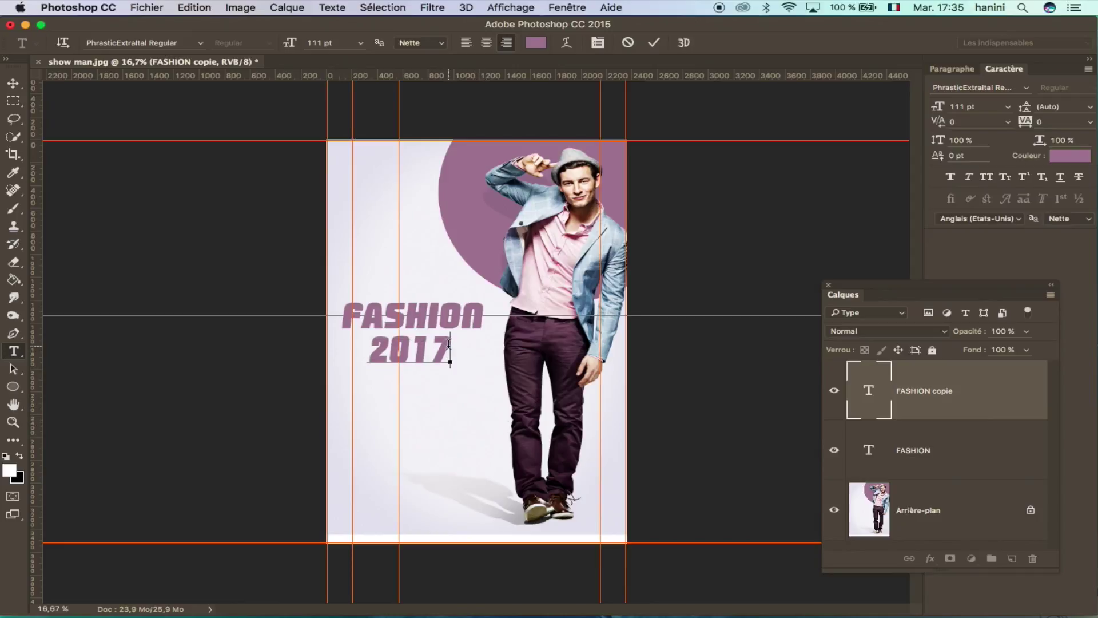
left_click_drag(449, 343, 356, 351)
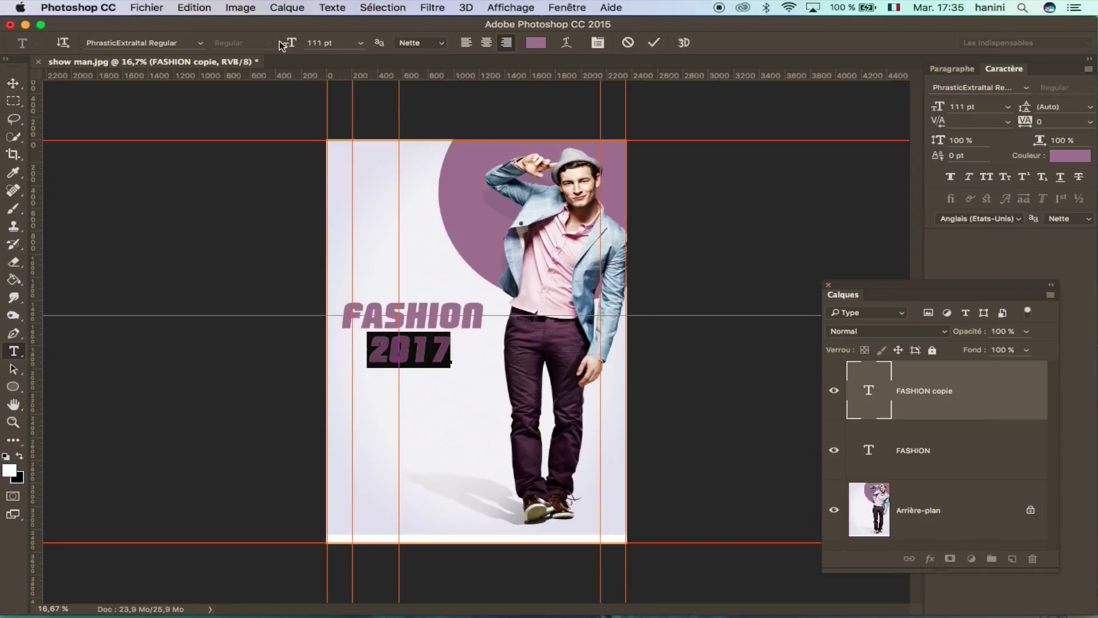
Shrink 2017 to 67 pt and colour it the jacket's slate blue #66839a
left_click_drag(290, 46, 255, 47)
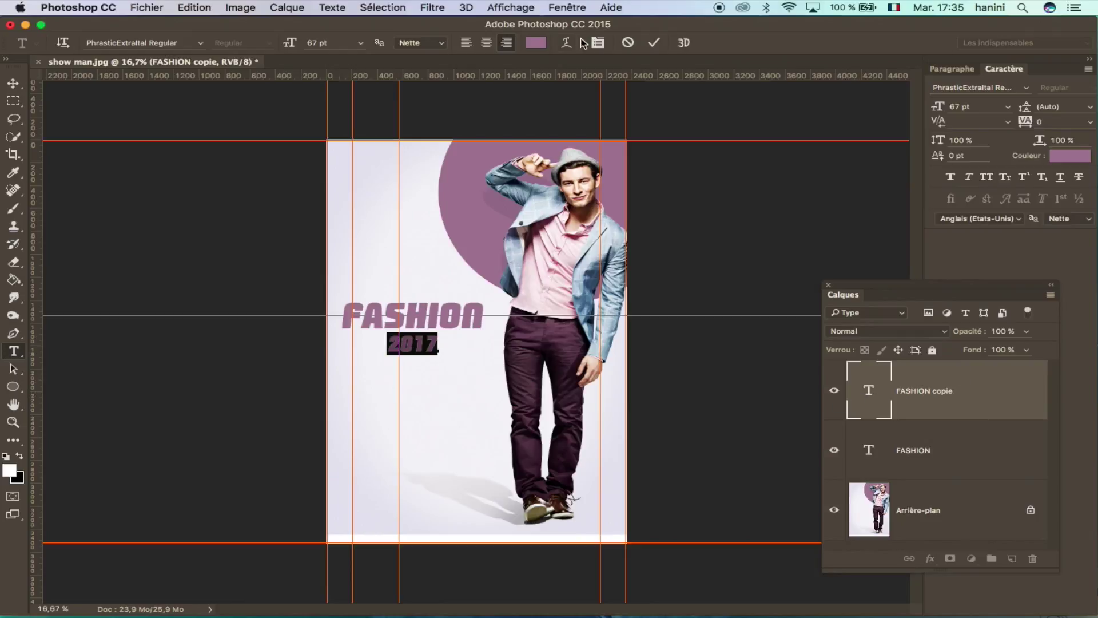
left_click(535, 44)
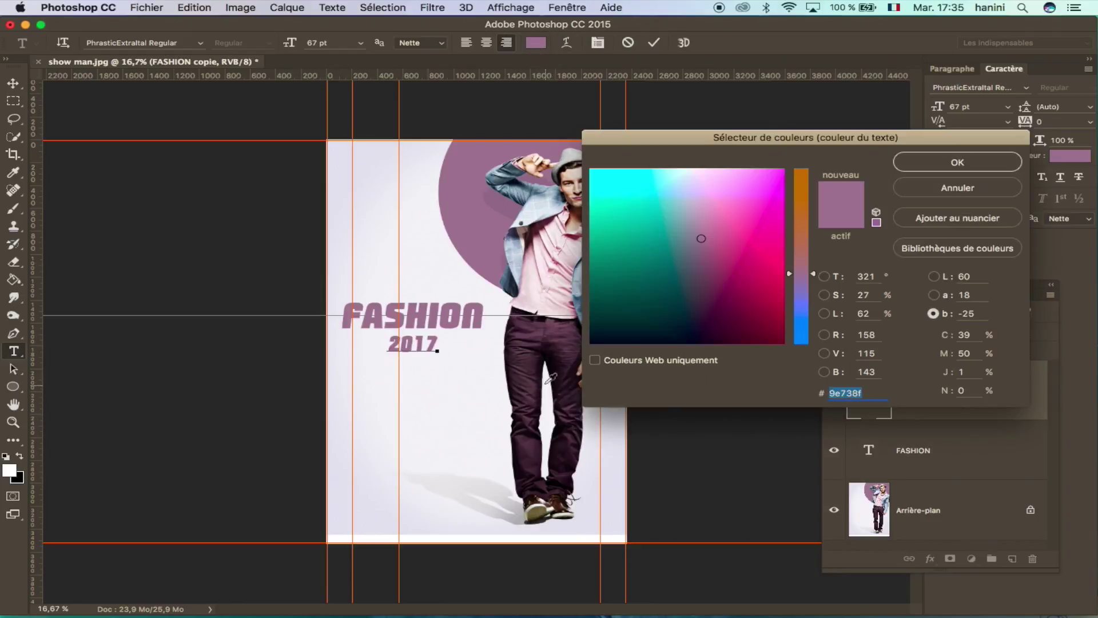
left_click(530, 368)
left_click(528, 387)
left_click(532, 298)
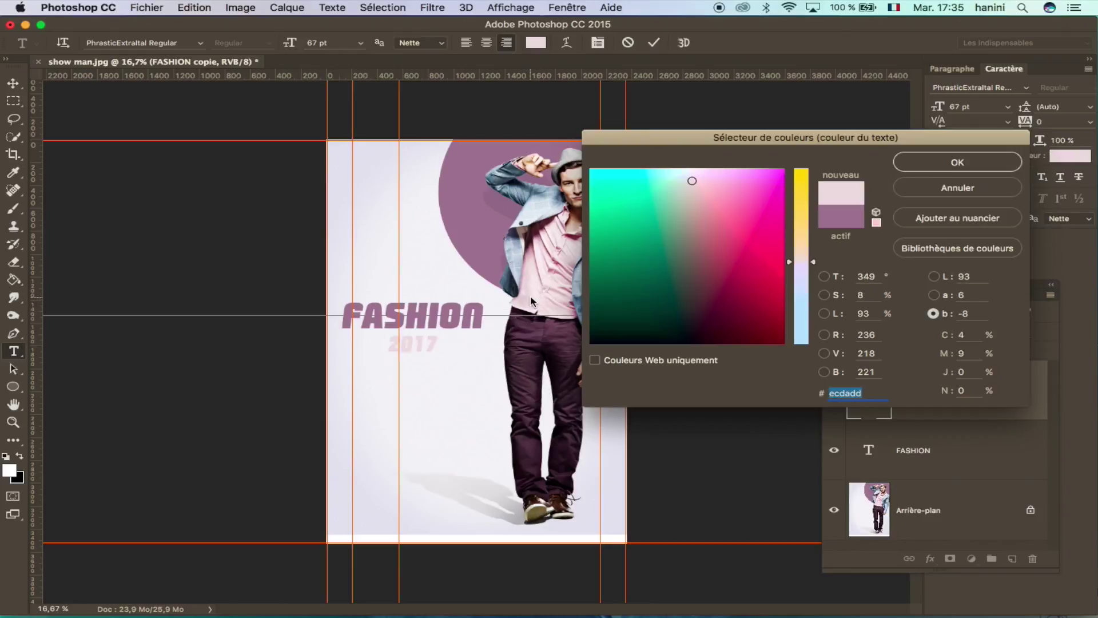
left_click(529, 193)
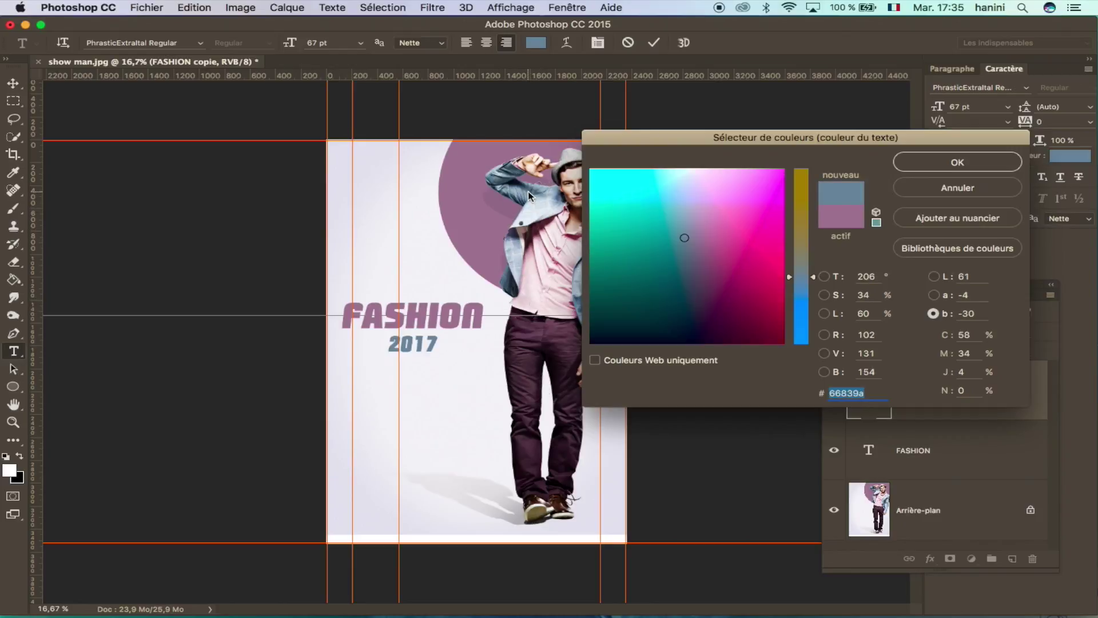
left_click(961, 166)
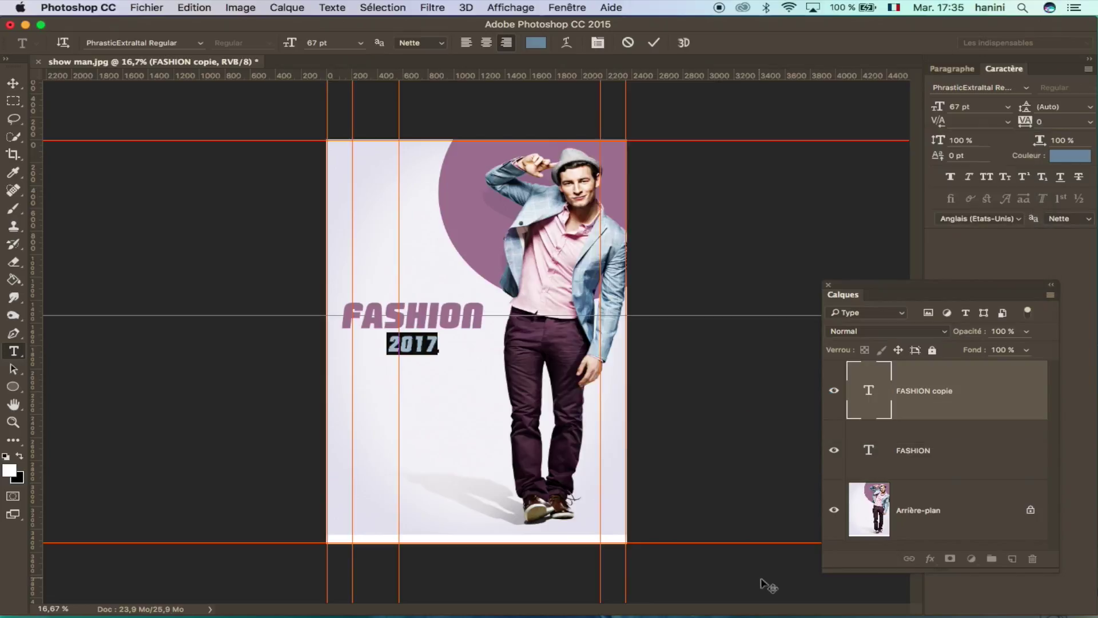
left_click(412, 343)
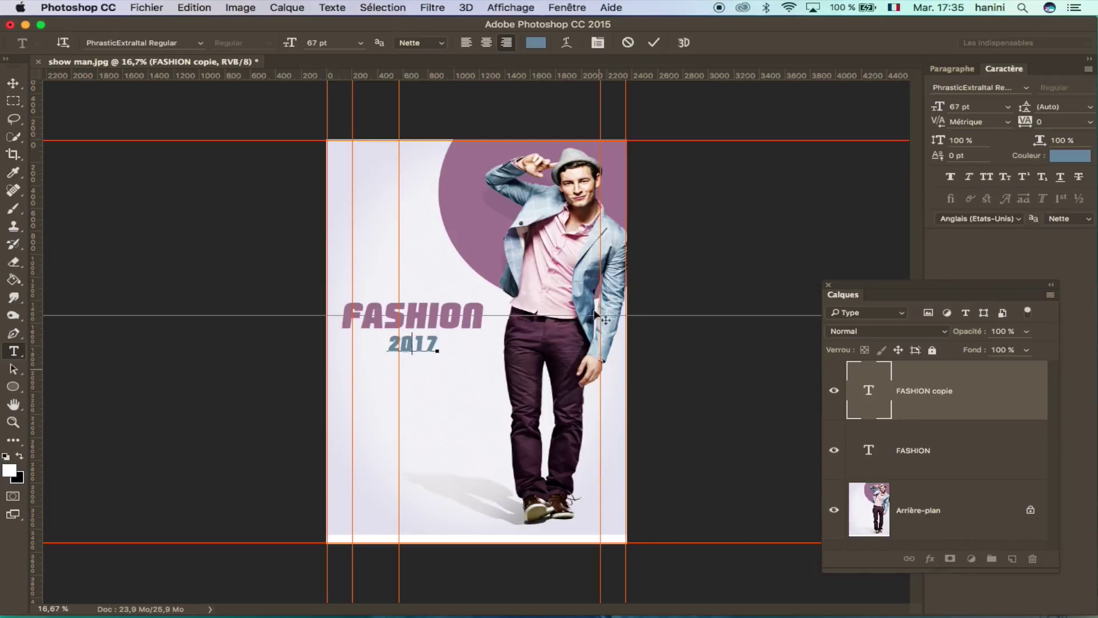
left_click(537, 45)
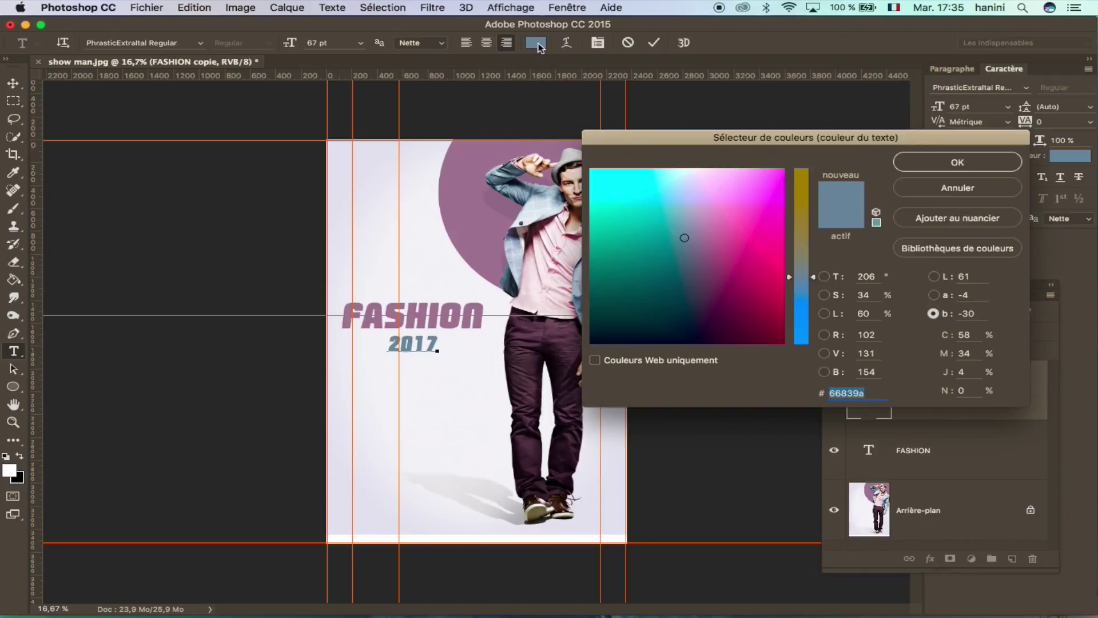